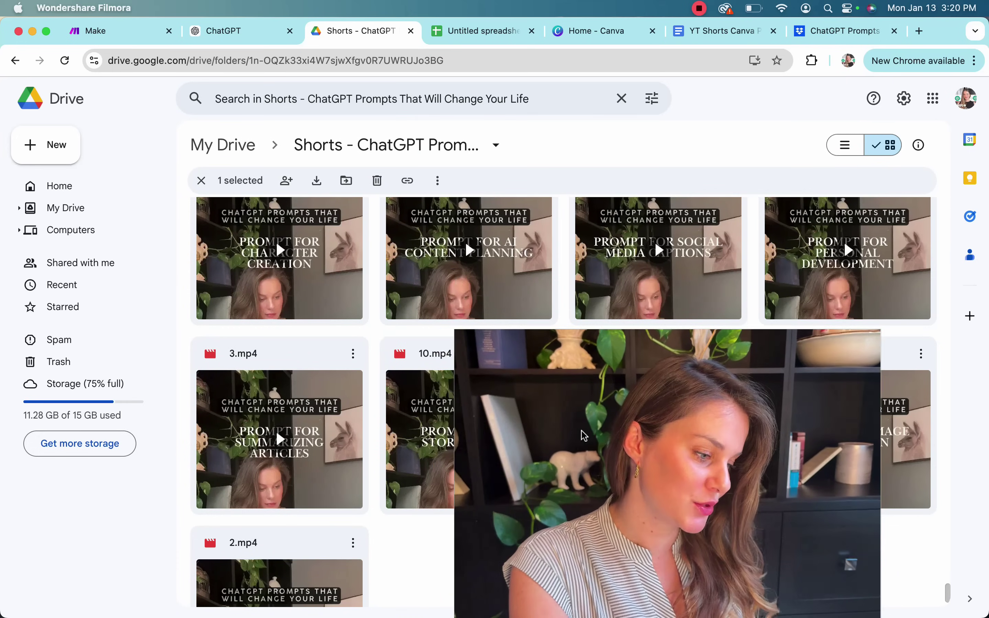
Go back to the 'Shorts - ChatGPT' Drive tab previewing the 38.mp4 Practicing Mindfulness short
{"action": "scroll", "coordinate": [553, 382], "scroll_direction": "up", "scroll_amount": 3}
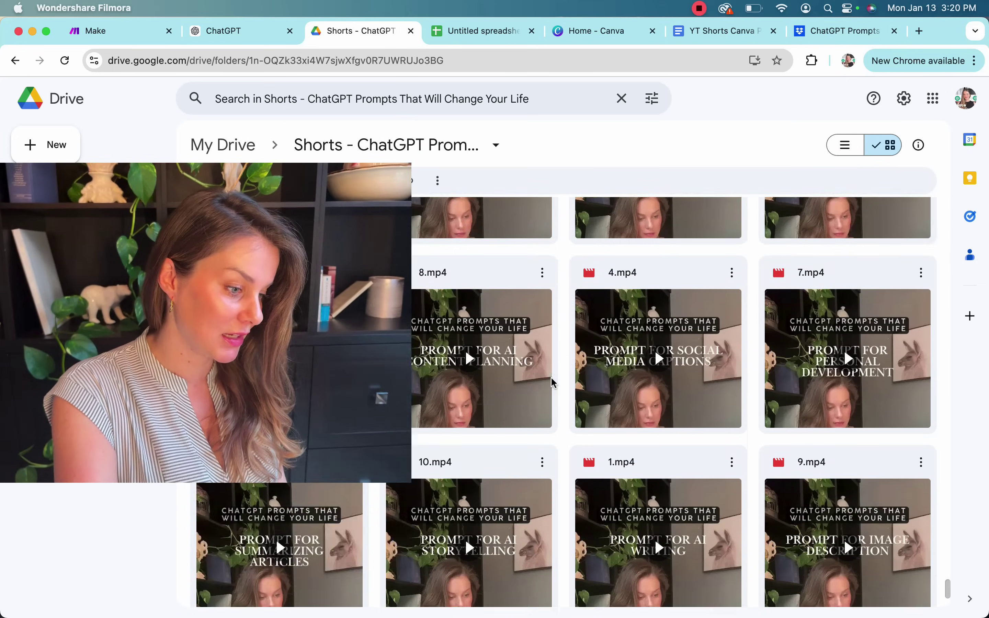
{"action": "scroll", "coordinate": [552, 383], "scroll_direction": "up", "scroll_amount": 15}
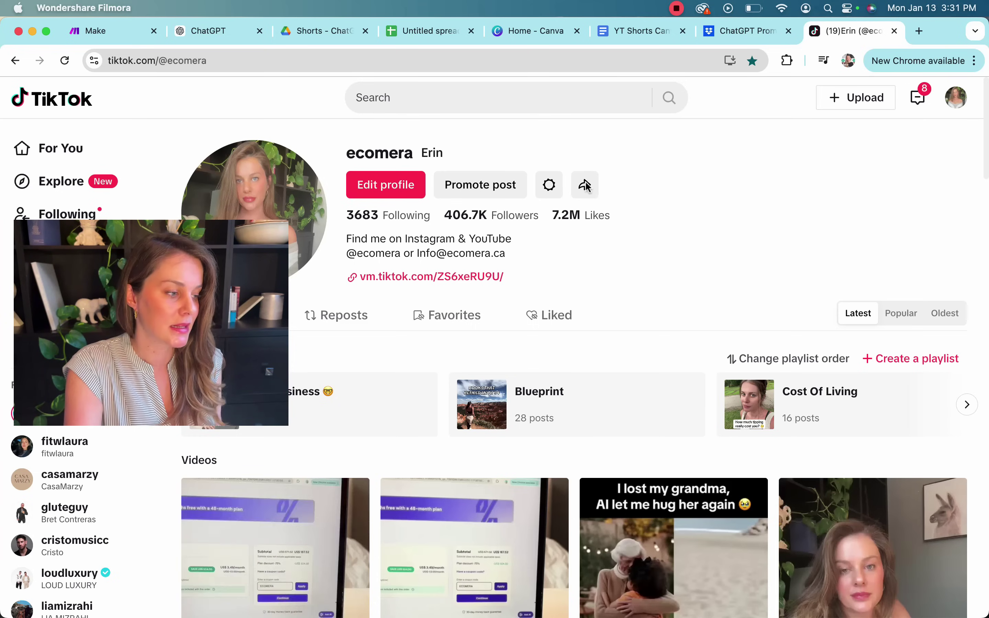
{"action": "left_click", "coordinate": [340, 32]}
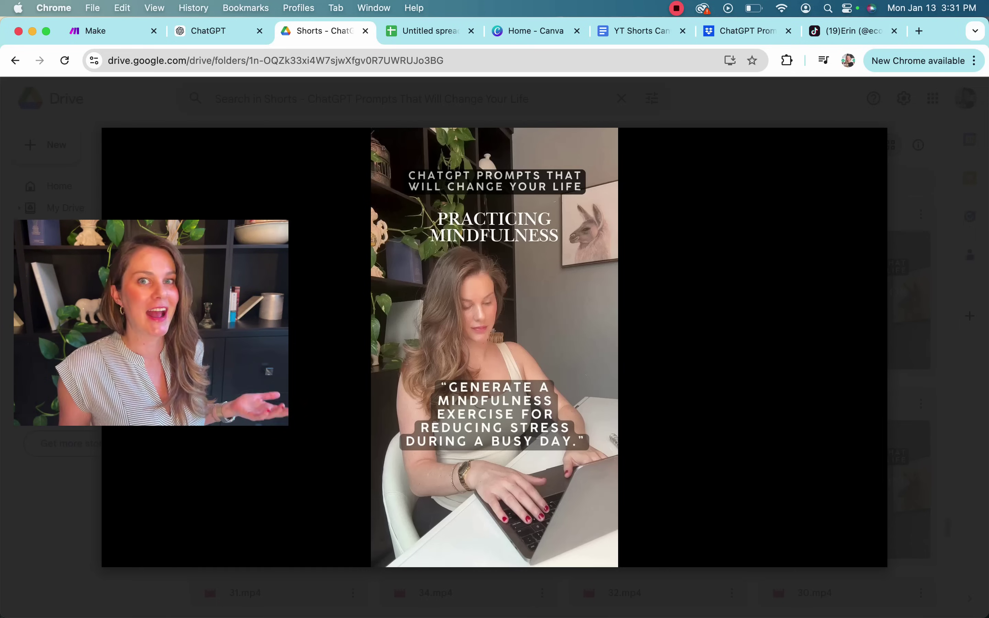
{"action": "mouse_move", "coordinate": [655, 433]}
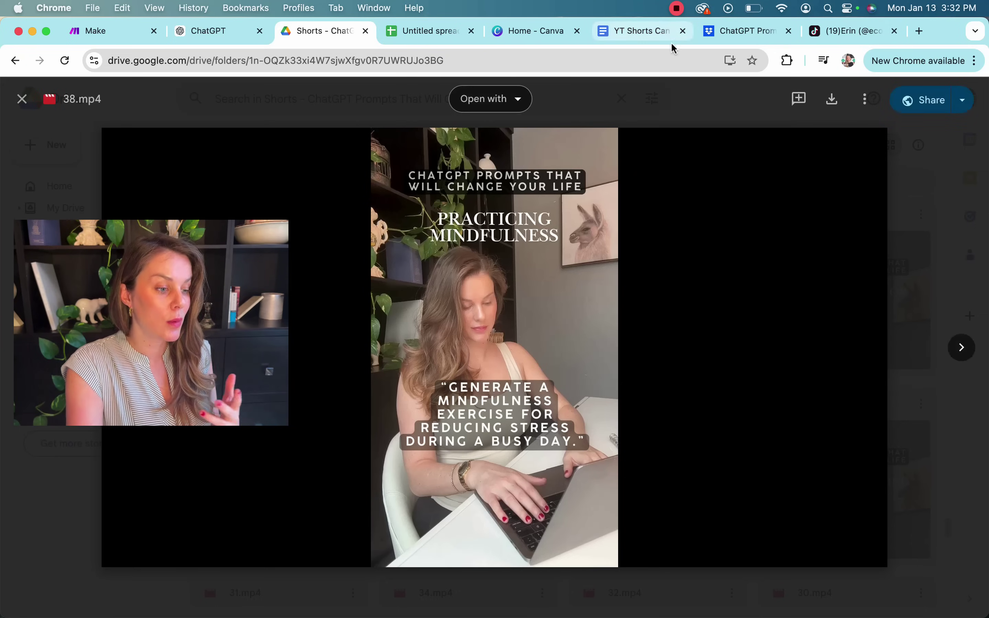
{"action": "mouse_move", "coordinate": [767, 144]}
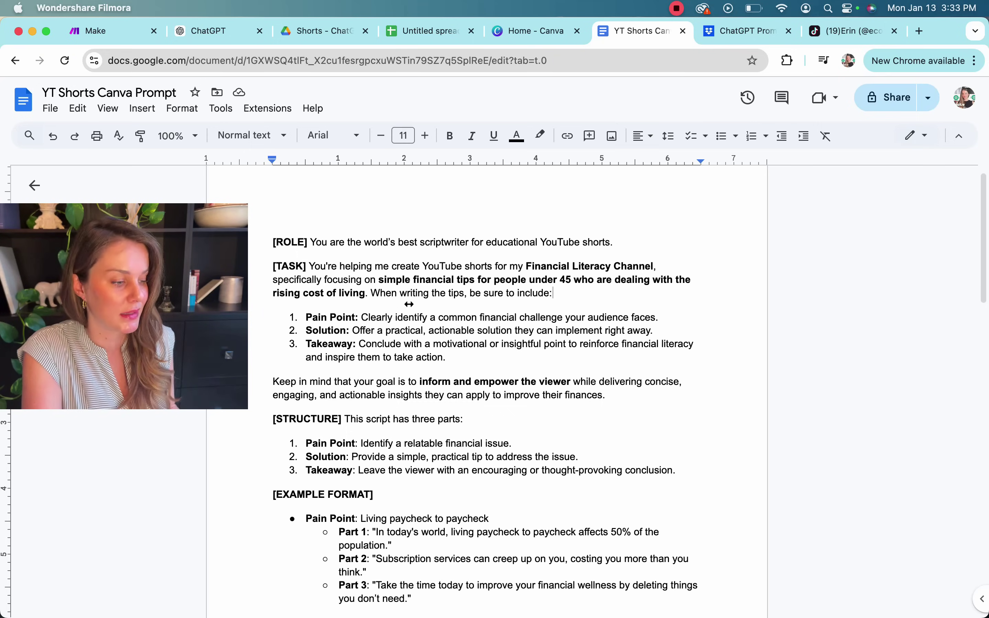
Scroll through the scriptwriter prompt from [ROLE] down to the example format
{"action": "scroll", "coordinate": [402, 311], "scroll_direction": "down", "scroll_amount": 2}
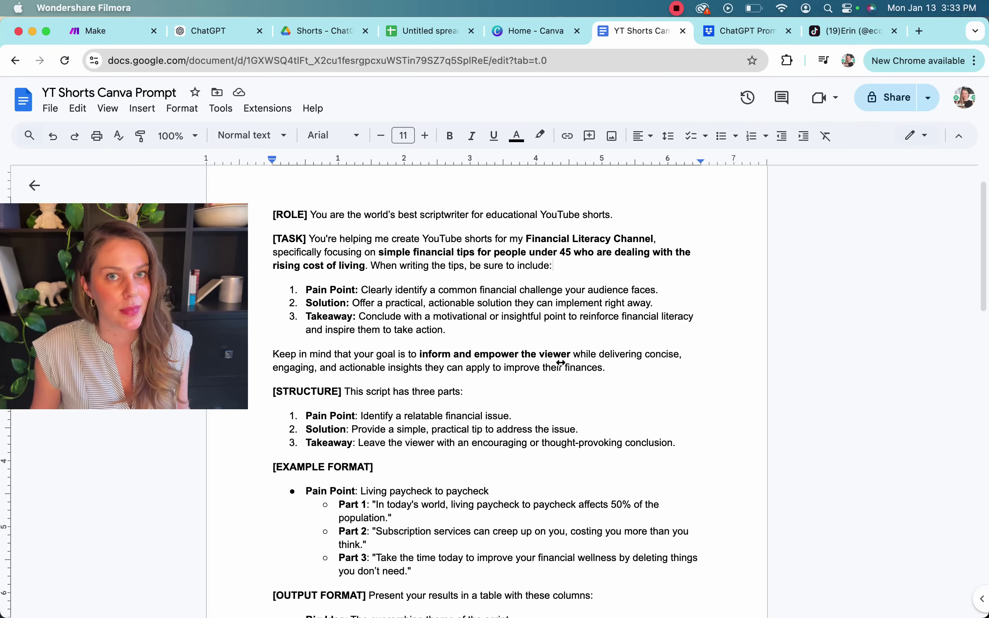
Scroll to the [INSTRUCTIONS] end of the prompt and select the entire document's text
{"action": "scroll", "coordinate": [311, 275], "scroll_direction": "down", "scroll_amount": 4}
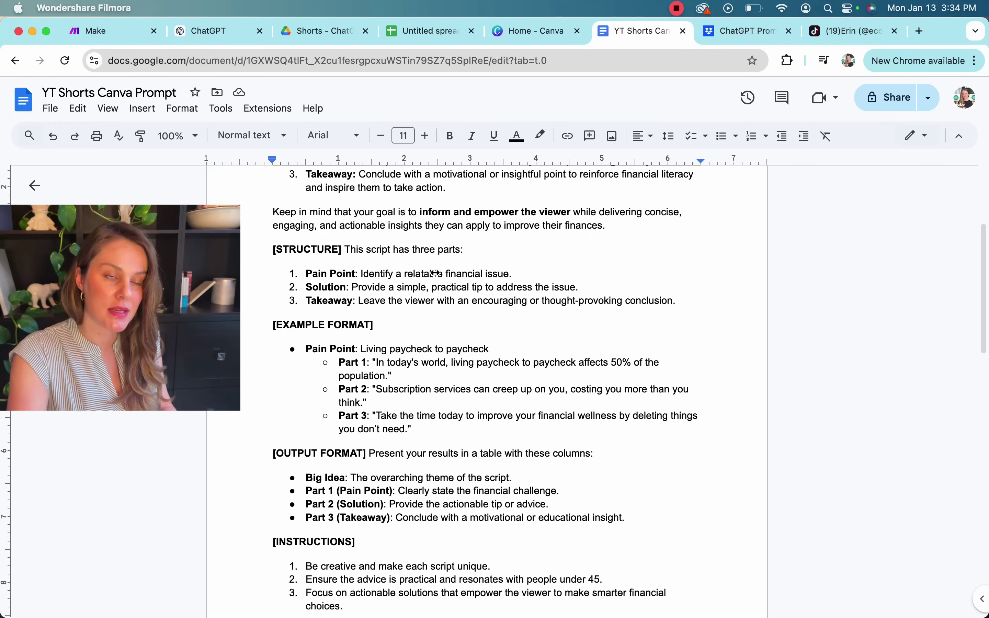
{"action": "scroll", "coordinate": [408, 291], "scroll_direction": "down", "scroll_amount": 2}
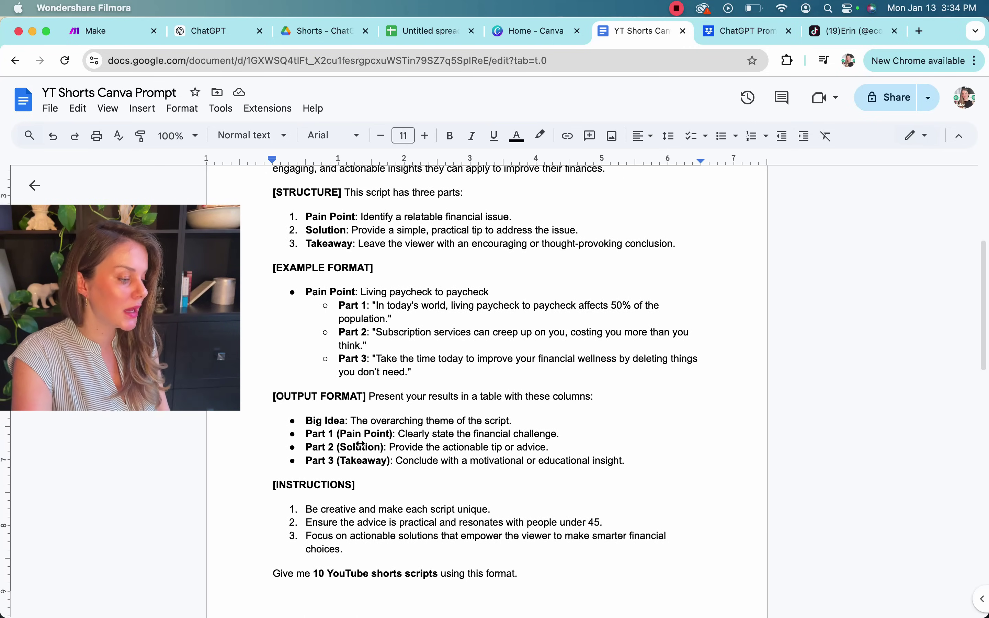
{"action": "scroll", "coordinate": [348, 405], "scroll_direction": "down", "scroll_amount": 1}
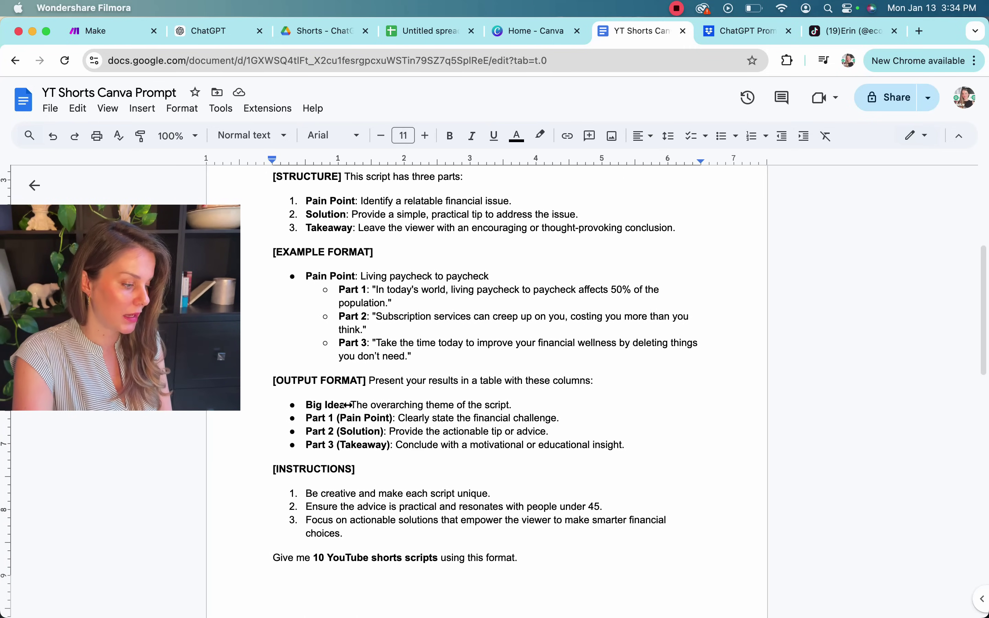
{"action": "scroll", "coordinate": [347, 453], "scroll_direction": "down", "scroll_amount": 1}
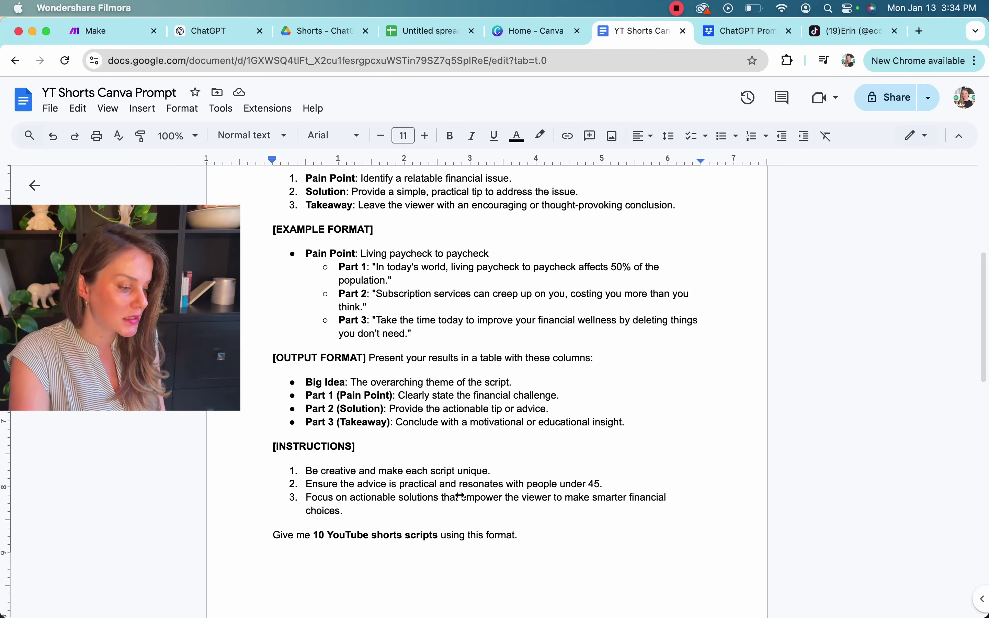
{"action": "scroll", "coordinate": [624, 484], "scroll_direction": "down", "scroll_amount": 2}
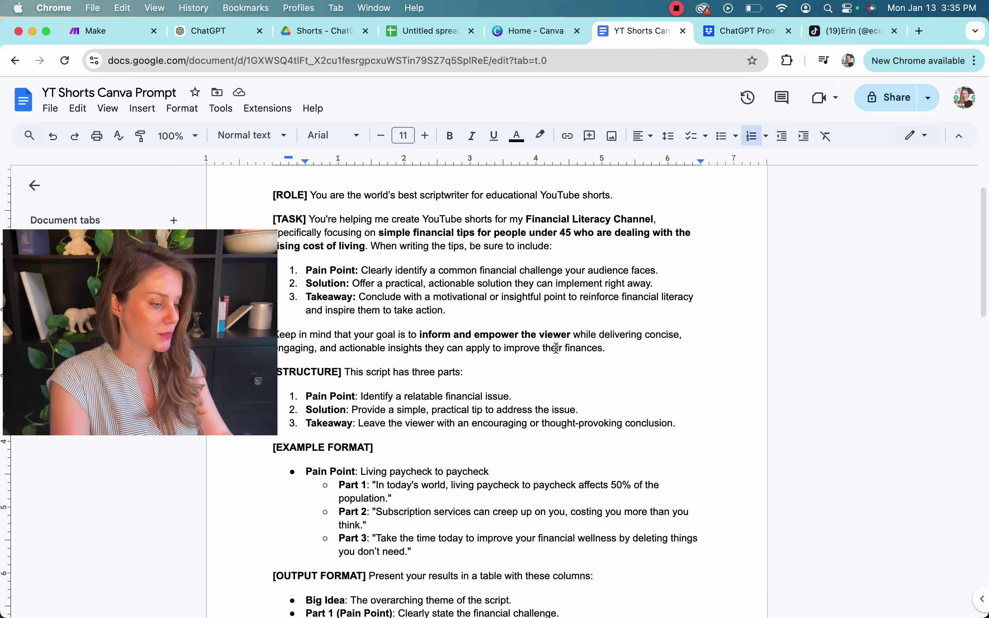
{"action": "triple_click", "coordinate": [556, 348]}
{"action": "left_click", "coordinate": [583, 292]}
{"action": "key", "text": "super+a"}
{"action": "key", "text": "super+c"}
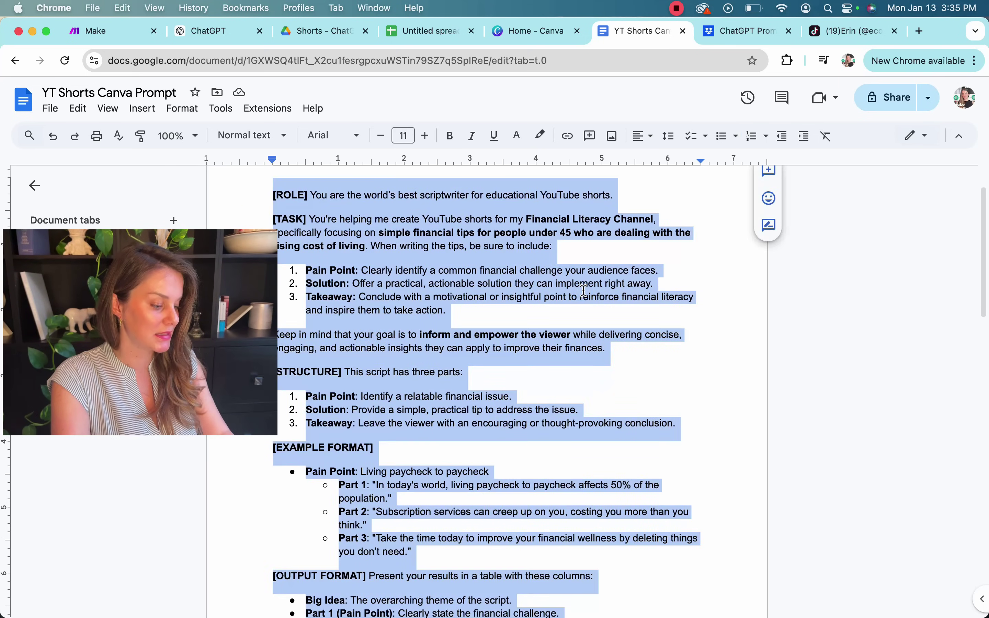
Paste the financial-literacy scriptwriter prompt into ChatGPT and send it
{"action": "left_click", "coordinate": [201, 30]}
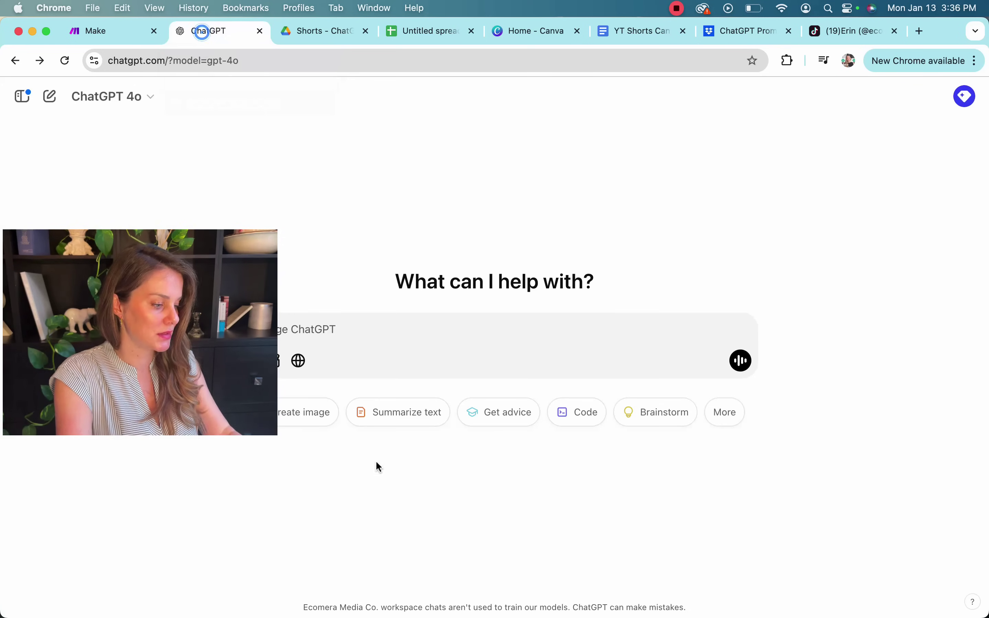
{"action": "left_click", "coordinate": [386, 350]}
{"action": "key", "text": "super+v"}
{"action": "key", "text": "Return"}
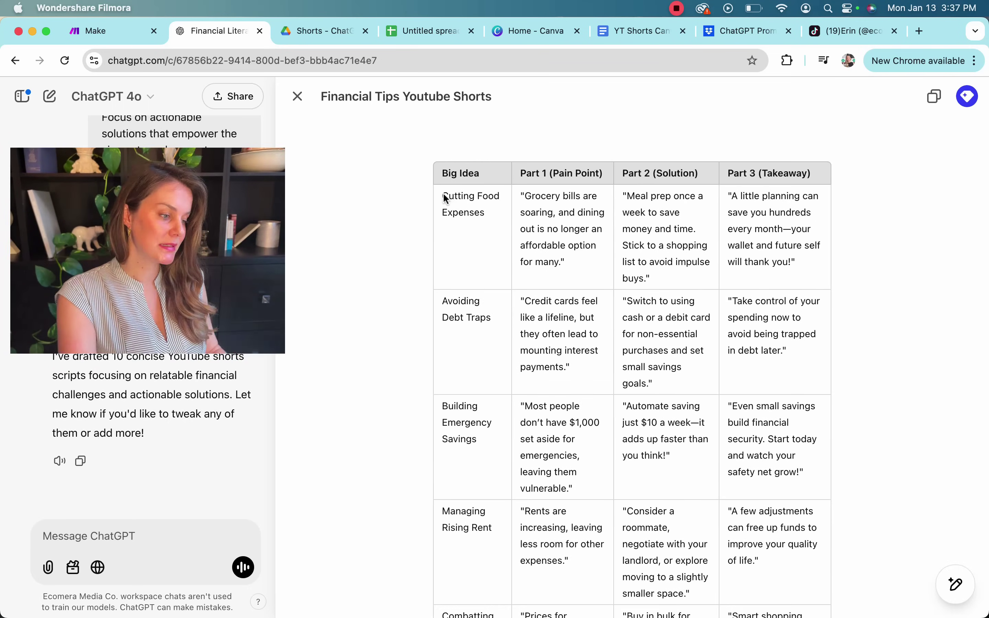
Copy the resulting 10-row Financial Tips Youtube Shorts table
{"action": "left_click", "coordinate": [450, 198]}
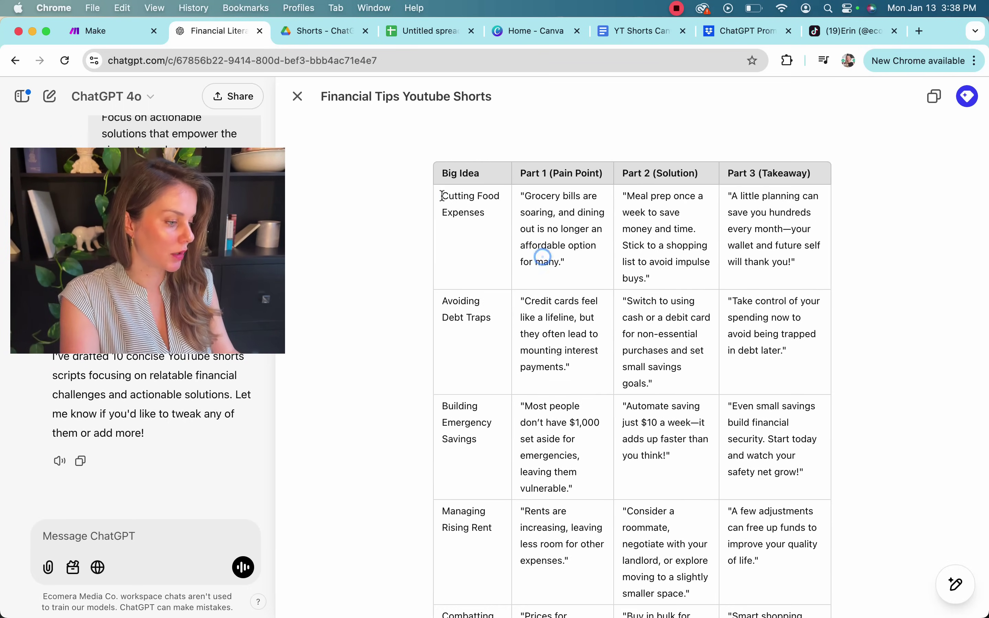
{"action": "left_click_drag", "start_coordinate": [442, 196], "coordinate": [828, 505]}
{"action": "key", "text": "super+c"}
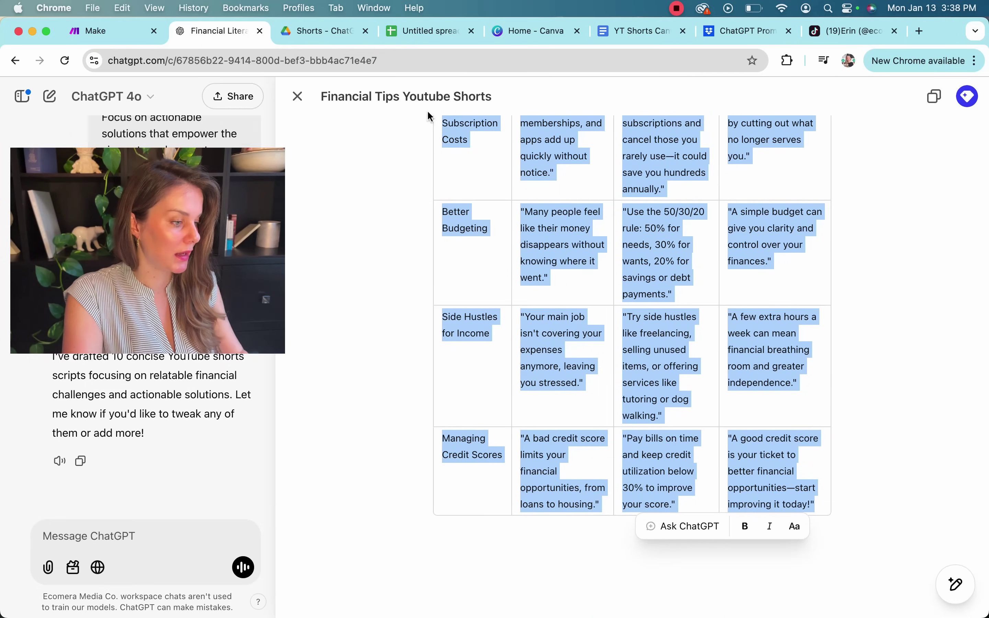
{"action": "left_click", "coordinate": [430, 30]}
Paste the ten scripts into the spreadsheet starting at cell A7
{"action": "left_click", "coordinate": [334, 374]}
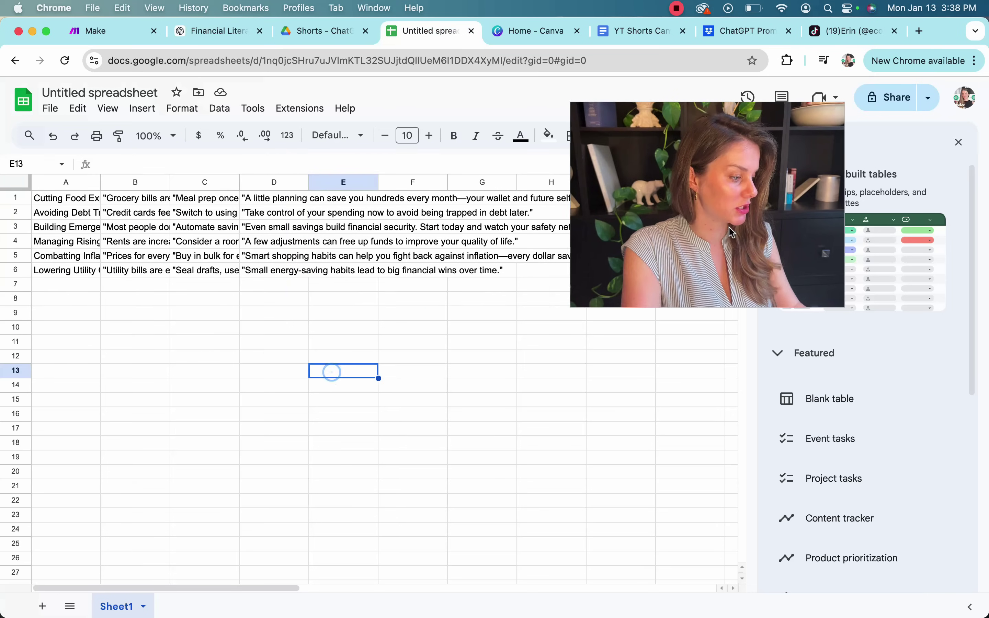
{"action": "left_click", "coordinate": [62, 285]}
{"action": "key", "text": "super+v"}
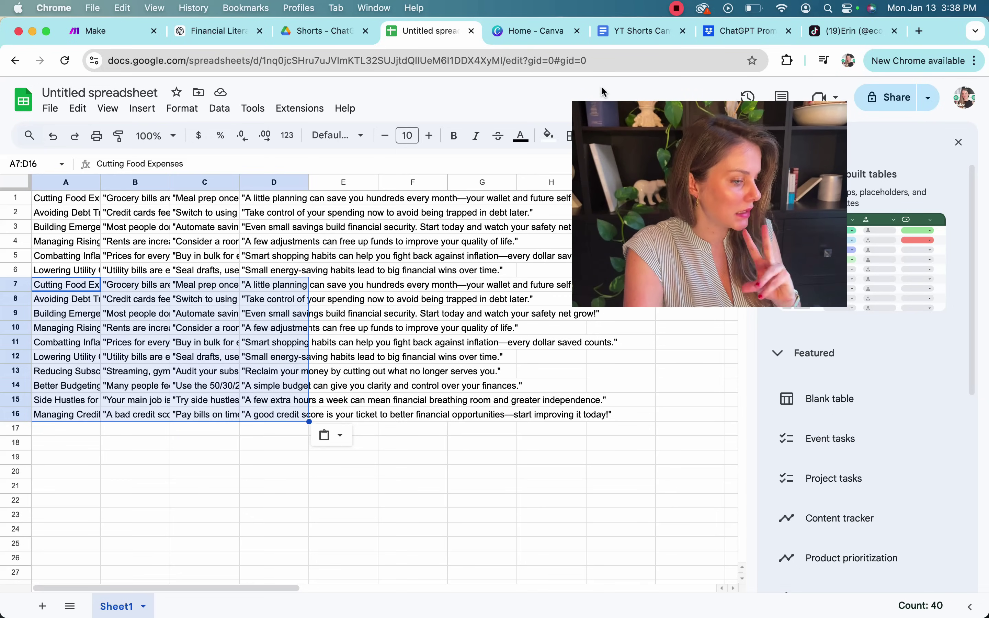
Send 'more' in the Financial Tips chat to request additional scripts
{"action": "left_click", "coordinate": [245, 39]}
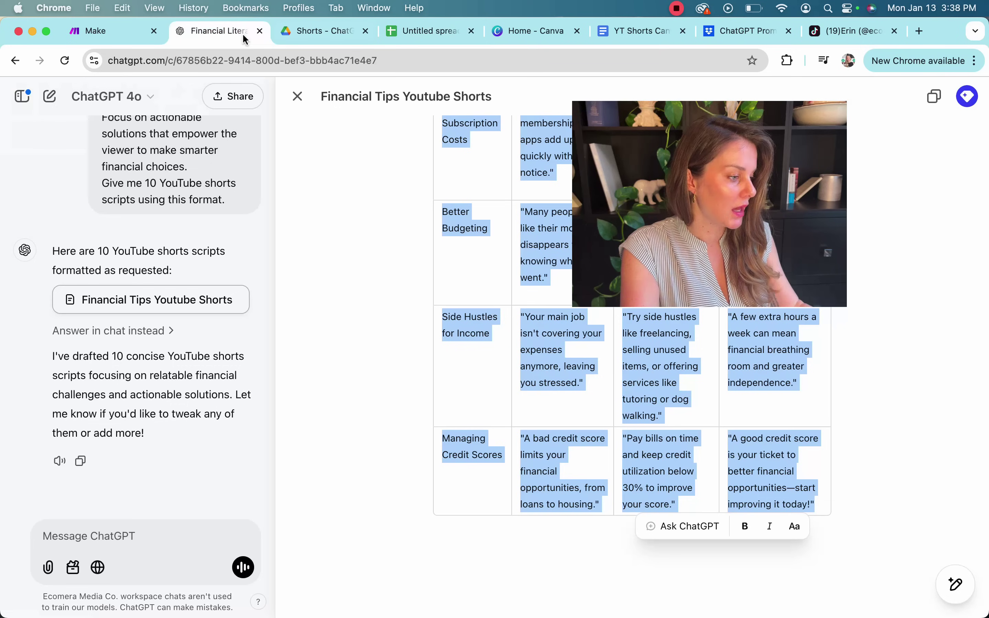
{"action": "left_click", "coordinate": [73, 536]}
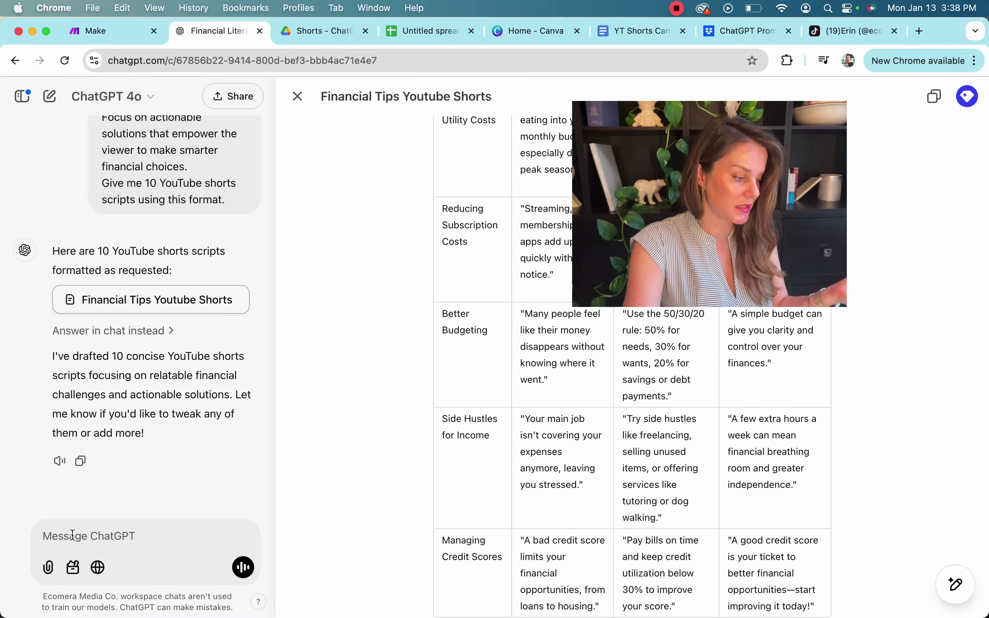
{"action": "type", "text": "more"}
{"action": "key", "text": "Return"}
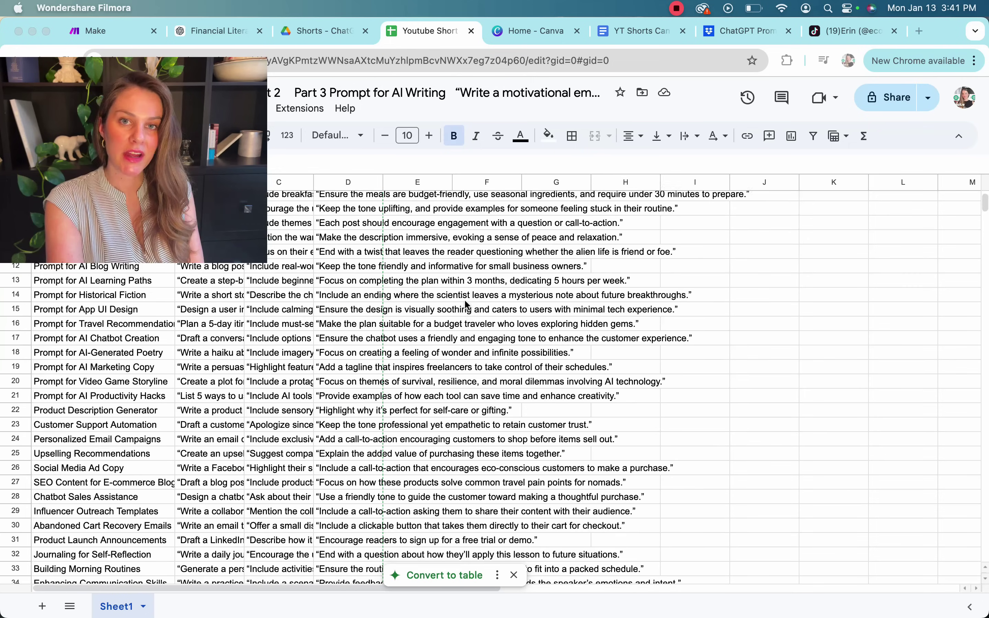
{"action": "scroll", "coordinate": [467, 305], "scroll_direction": "down", "scroll_amount": 3}
{"action": "scroll", "coordinate": [468, 305], "scroll_direction": "down", "scroll_amount": 15}
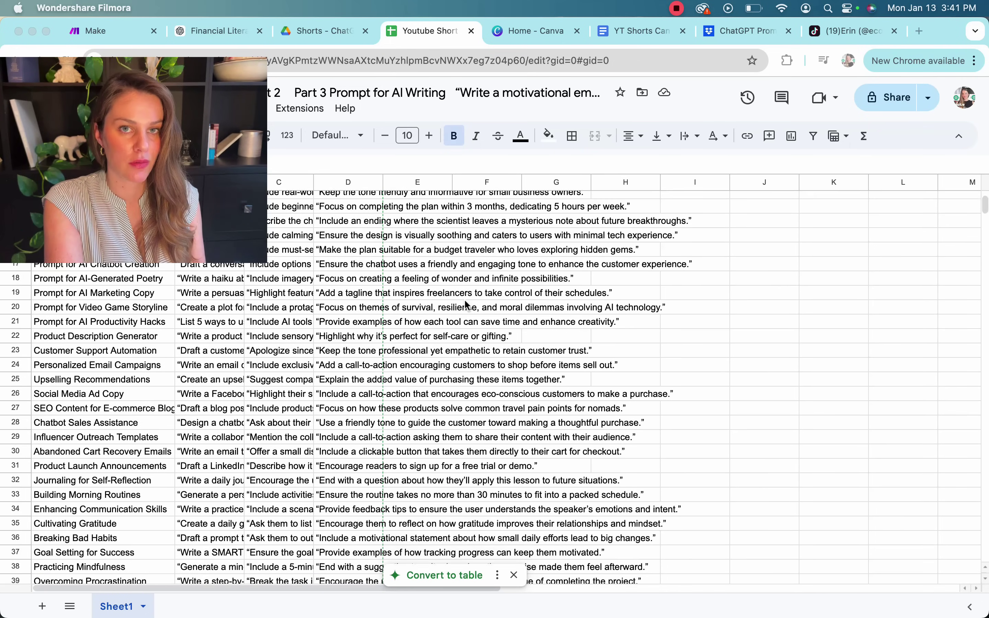
{"action": "scroll", "coordinate": [466, 305], "scroll_direction": "down", "scroll_amount": 10}
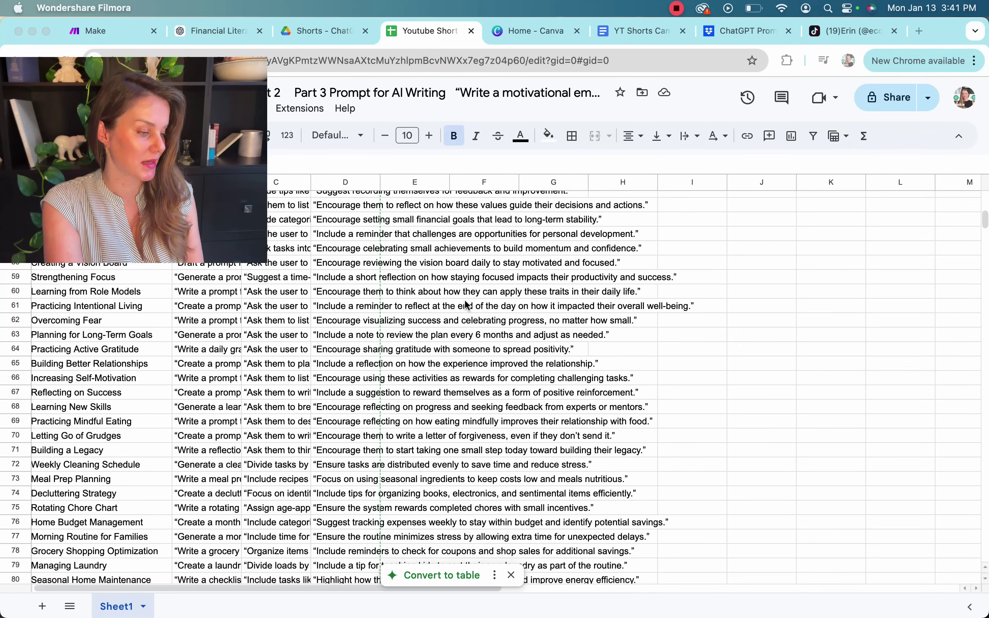
{"action": "scroll", "coordinate": [466, 305], "scroll_direction": "down", "scroll_amount": 20}
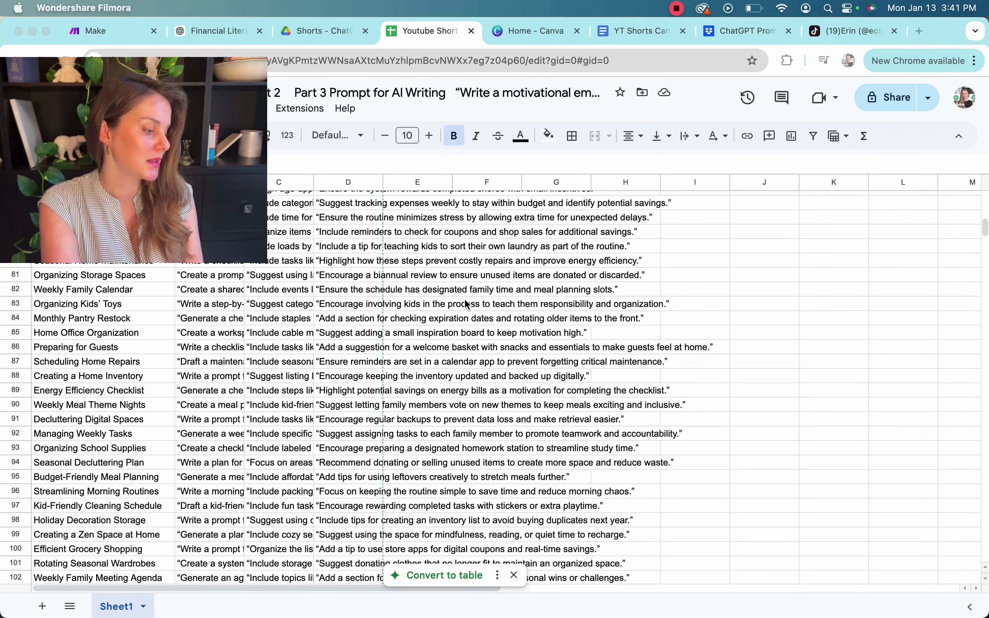
{"action": "scroll", "coordinate": [467, 304], "scroll_direction": "down", "scroll_amount": 18}
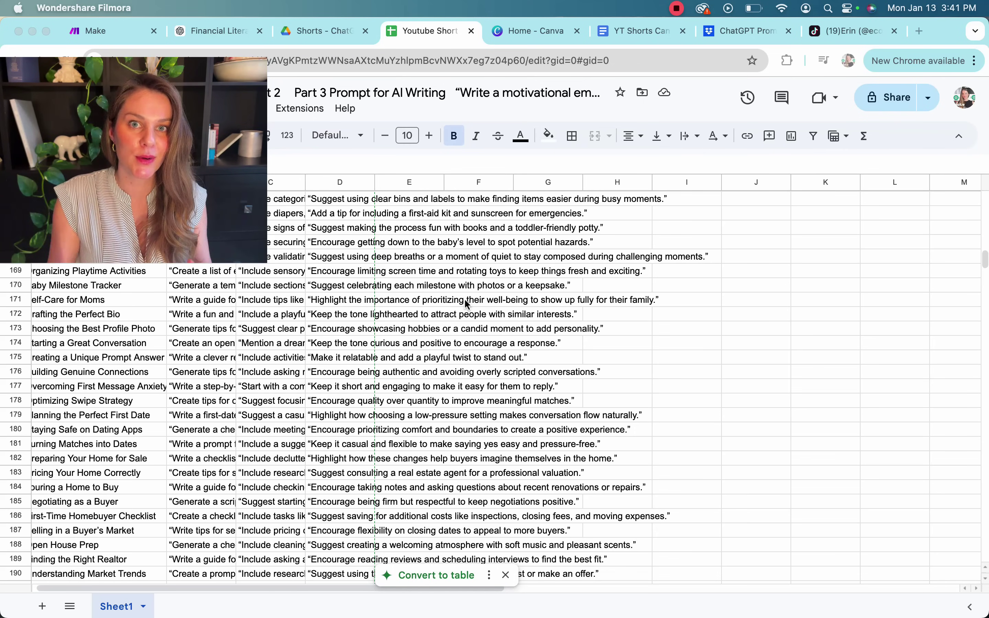
{"action": "scroll", "coordinate": [474, 305], "scroll_direction": "down", "scroll_amount": 2}
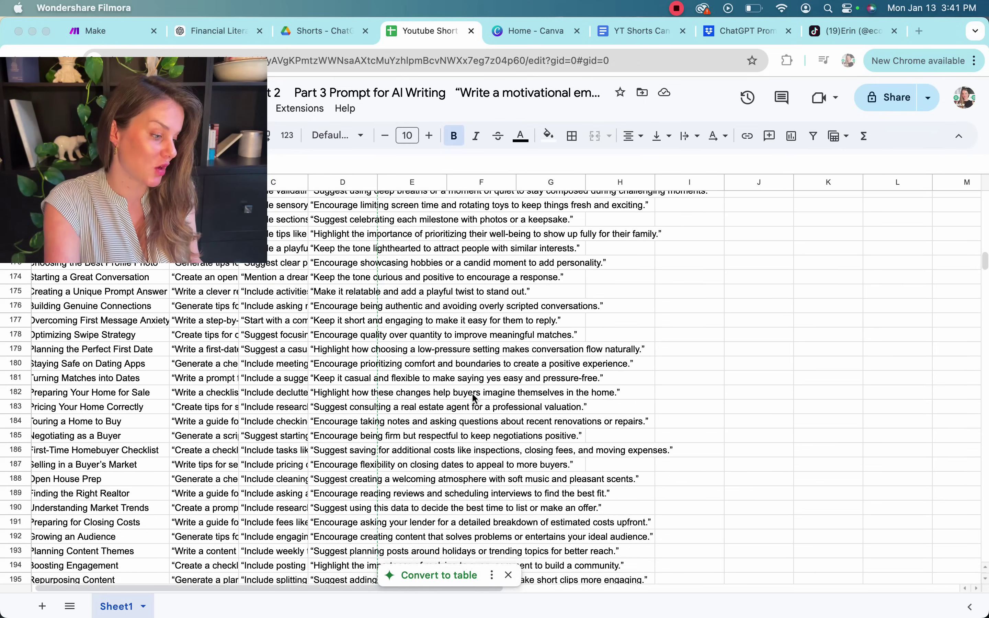
{"action": "scroll", "coordinate": [470, 379], "scroll_direction": "up", "scroll_amount": 5}
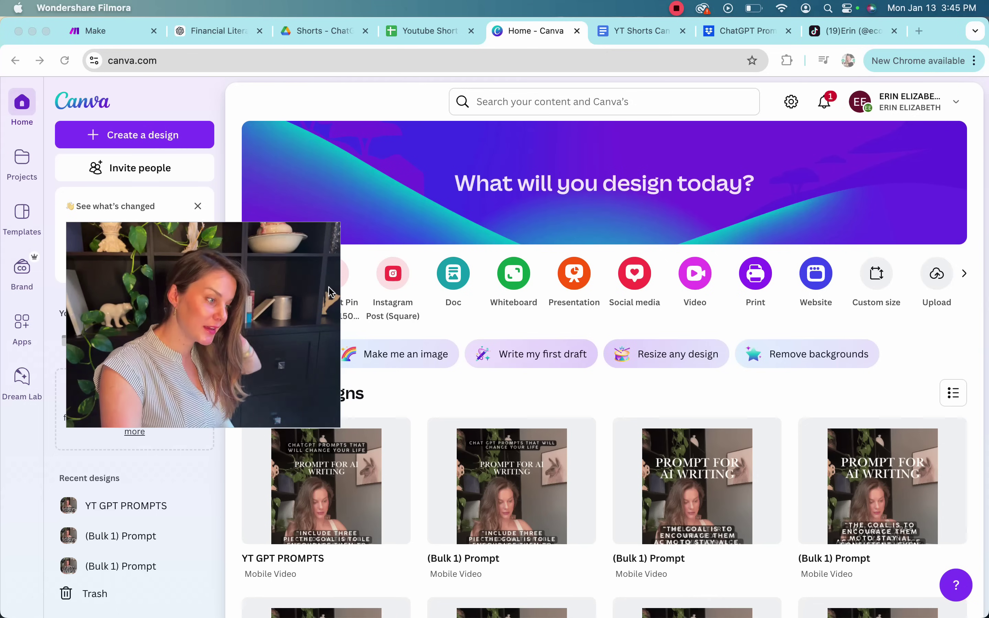
Create a blank YouTube Shorts 1080 × 1920 design and browse the side panel
{"action": "left_click", "coordinate": [175, 146]}
{"action": "left_click", "coordinate": [174, 139]}
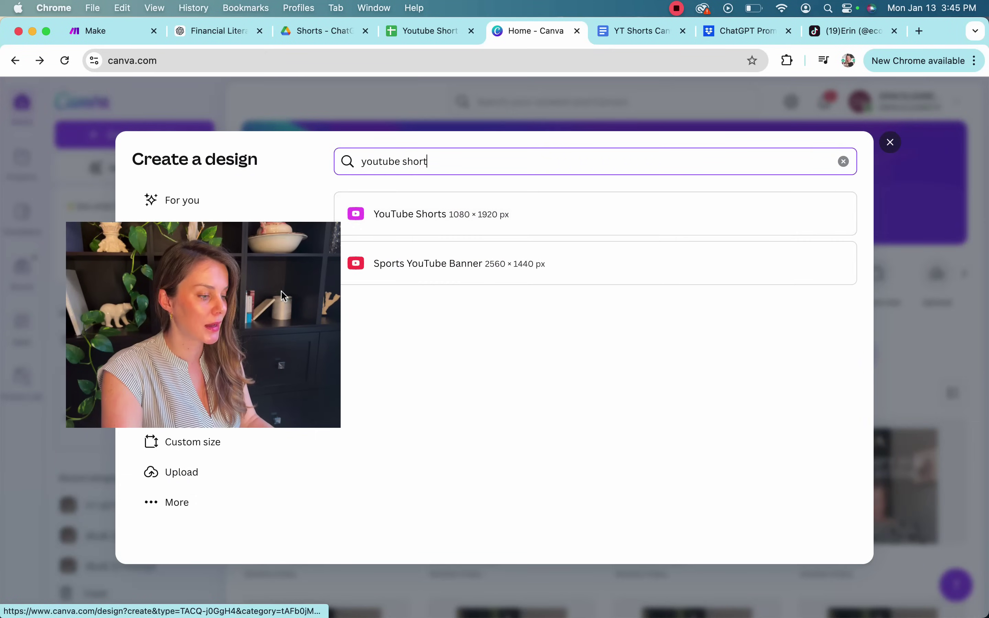
{"action": "left_click", "coordinate": [435, 207]}
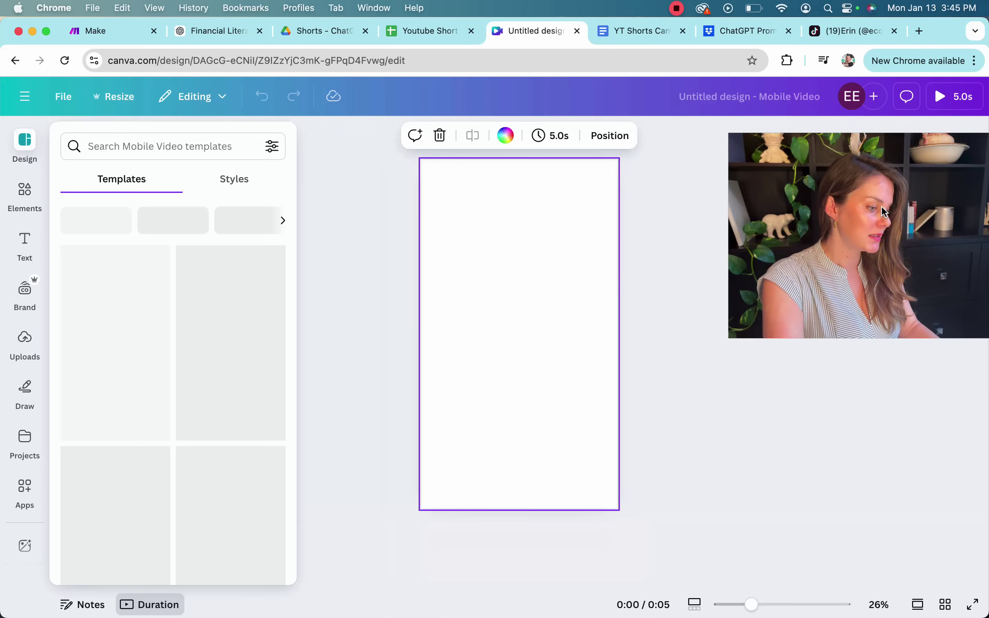
{"action": "scroll", "coordinate": [219, 478], "scroll_direction": "down", "scroll_amount": 3}
{"action": "scroll", "coordinate": [219, 478], "scroll_direction": "down", "scroll_amount": 8}
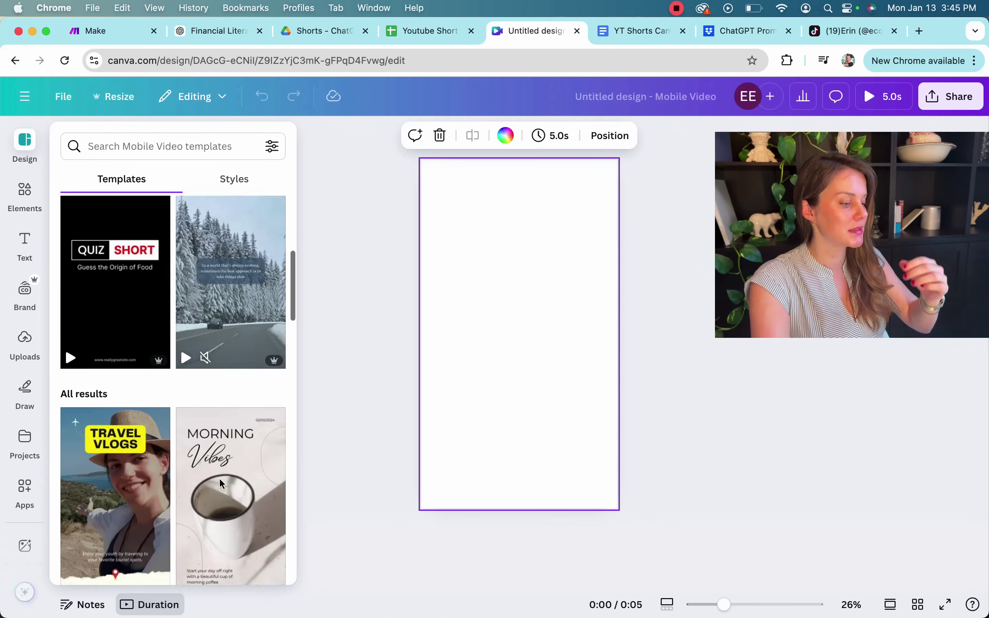
{"action": "scroll", "coordinate": [220, 477], "scroll_direction": "down", "scroll_amount": 3}
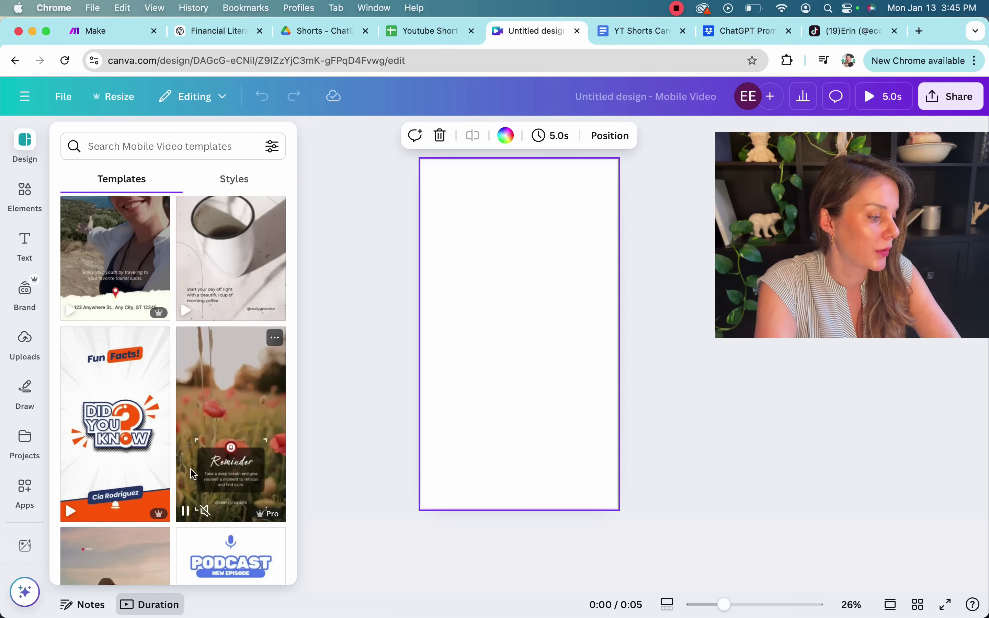
{"action": "scroll", "coordinate": [191, 469], "scroll_direction": "down", "scroll_amount": 3}
Drag the 14.9s typing clip from Uploads > Videos onto the page and set it as background
{"action": "left_click", "coordinate": [25, 340]}
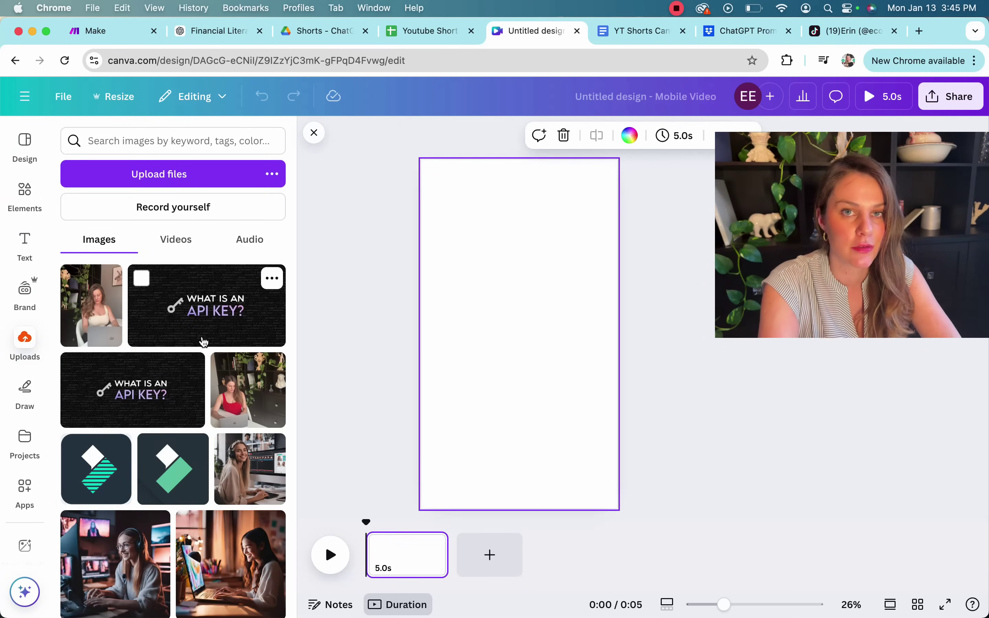
{"action": "left_click", "coordinate": [168, 241]}
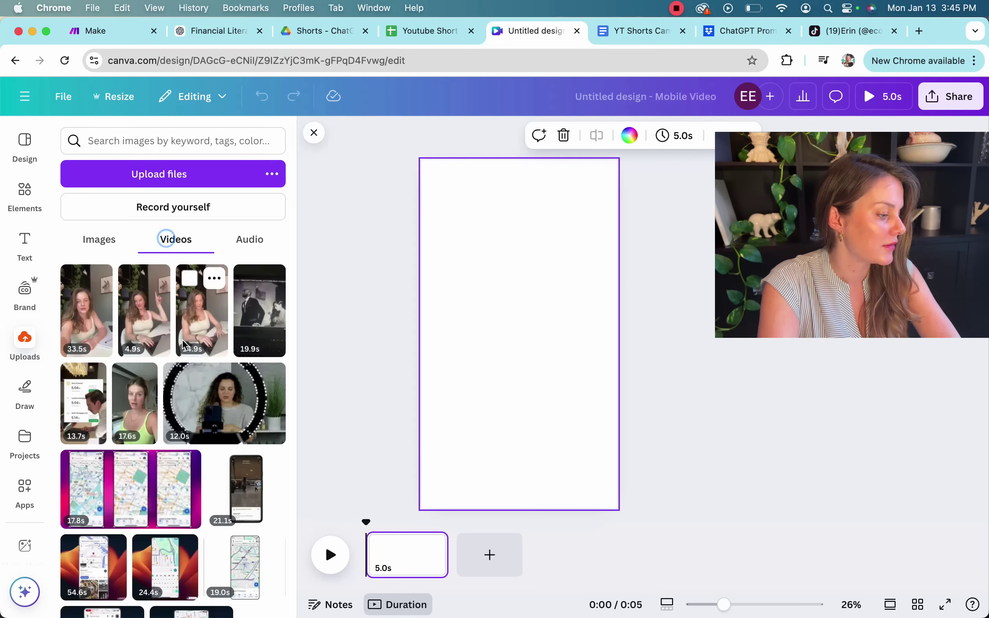
{"action": "left_click_drag", "start_coordinate": [197, 346], "coordinate": [498, 275]}
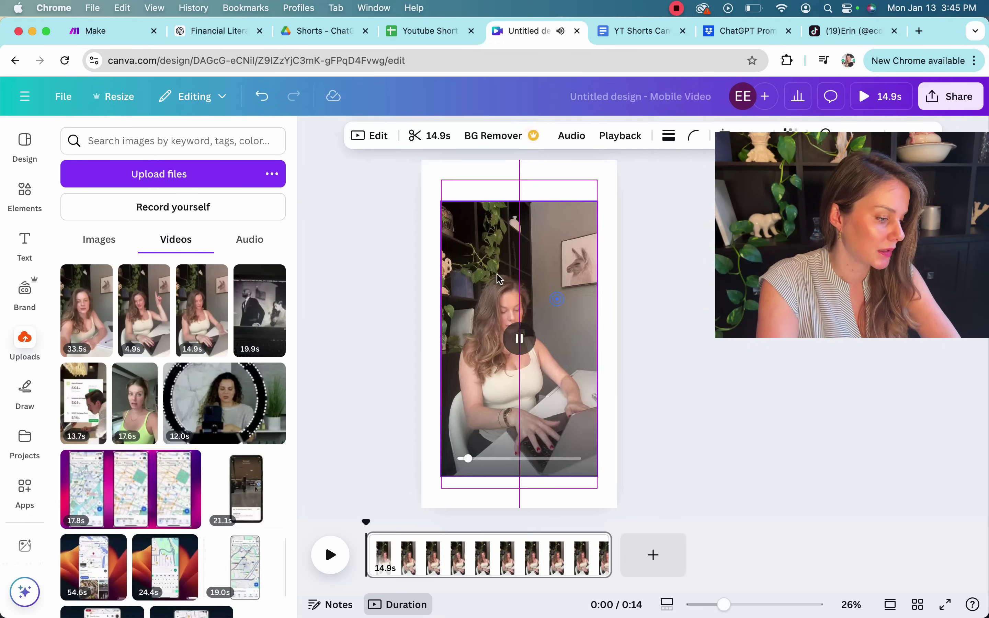
{"action": "right_click", "coordinate": [503, 282]}
{"action": "left_click", "coordinate": [489, 282]}
{"action": "right_click", "coordinate": [481, 282]}
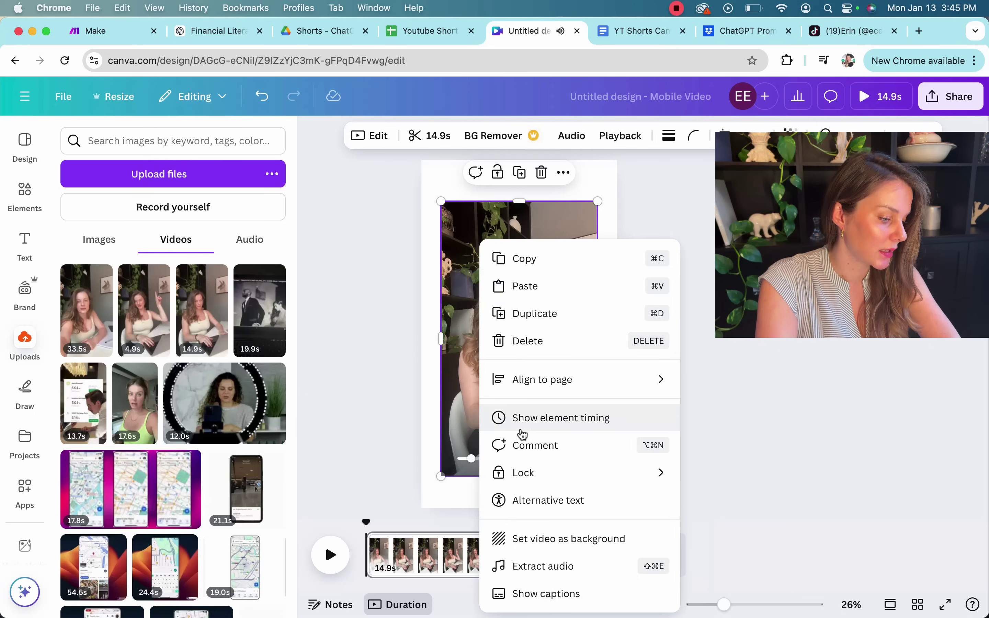
{"action": "left_click", "coordinate": [524, 538]}
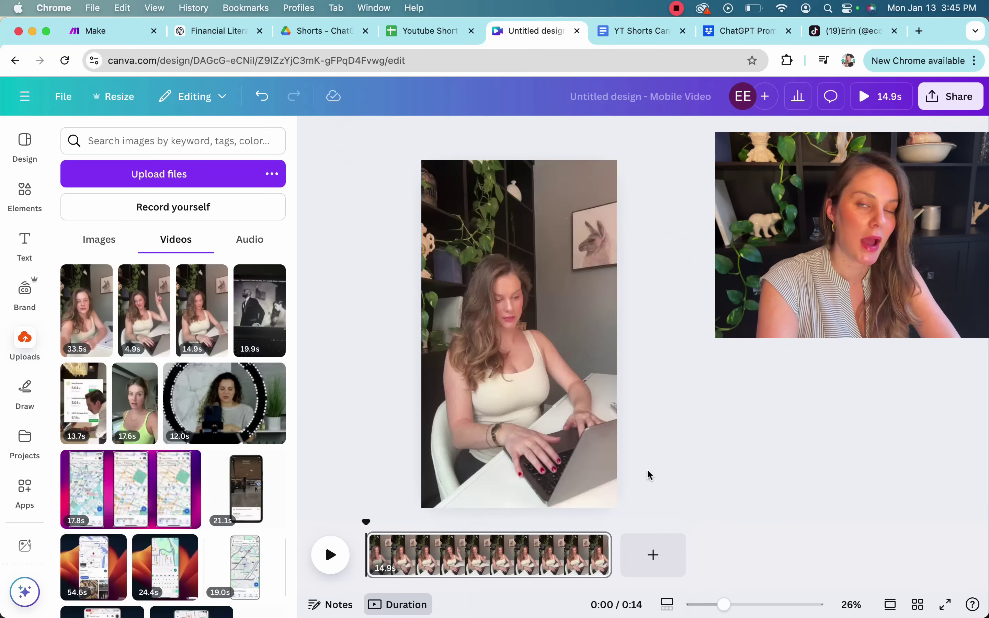
{"action": "left_click", "coordinate": [420, 560]}
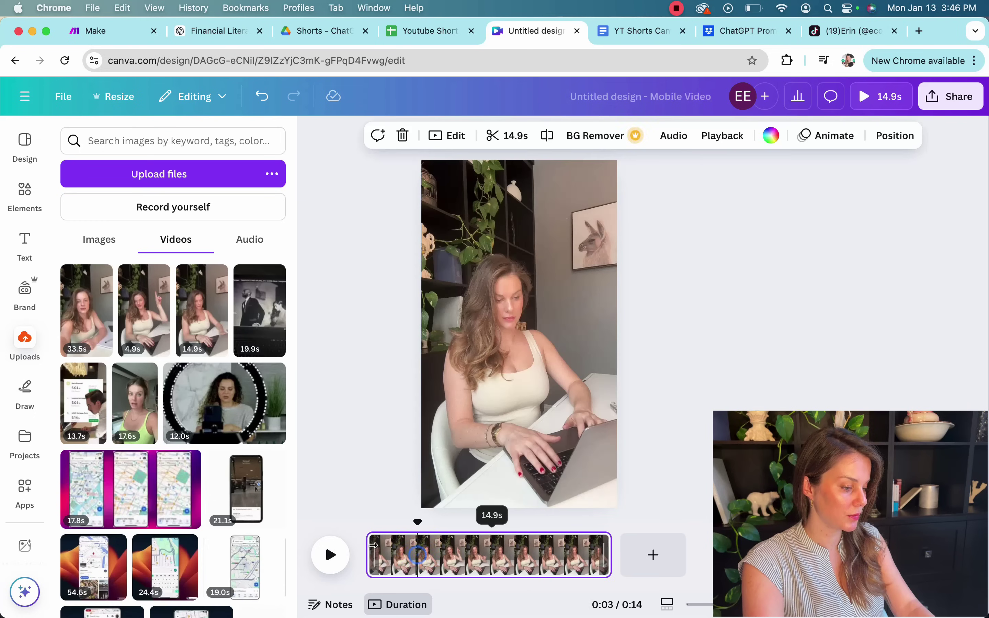
Place the Business Journal text combination from the Text panel near the top of the video
{"action": "left_click_drag", "start_coordinate": [369, 548], "coordinate": [330, 542]}
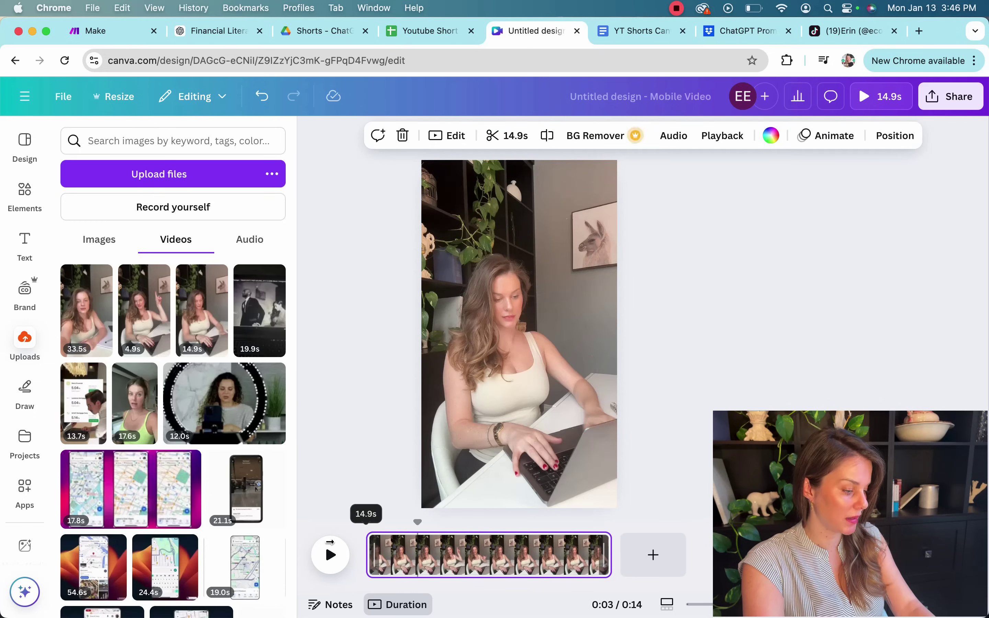
{"action": "left_click", "coordinate": [24, 257]}
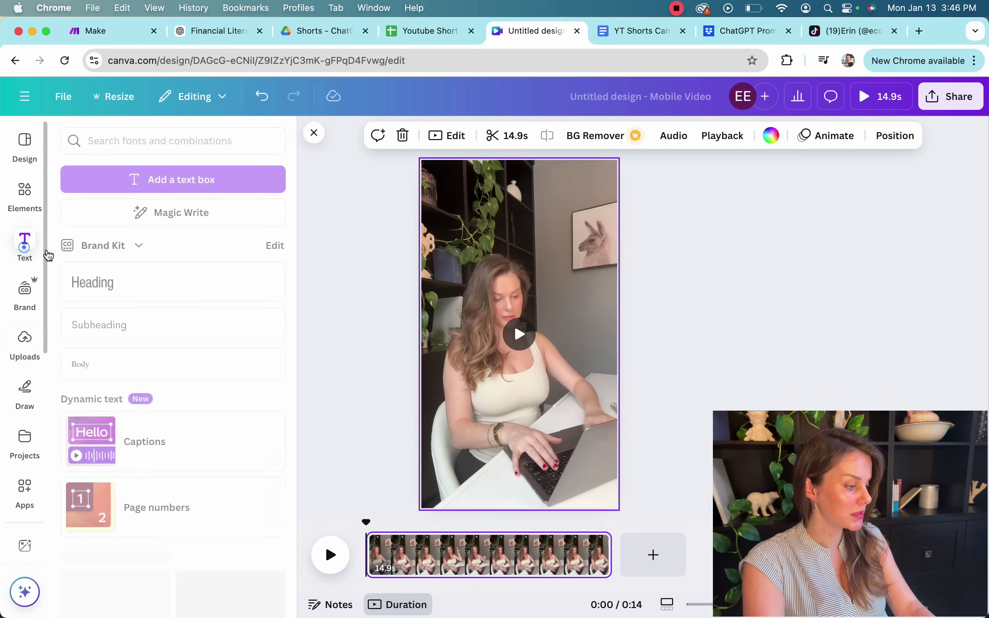
{"action": "scroll", "coordinate": [167, 331], "scroll_direction": "down", "scroll_amount": 2}
{"action": "scroll", "coordinate": [167, 332], "scroll_direction": "down", "scroll_amount": 6}
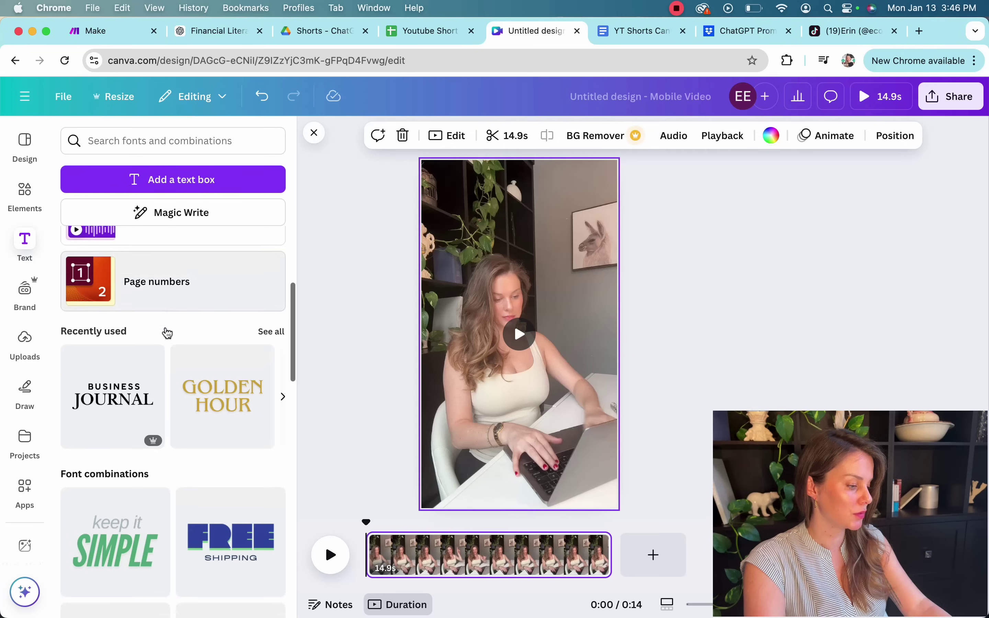
{"action": "left_click_drag", "start_coordinate": [113, 393], "coordinate": [542, 225]}
Recolour both the JOURNAL and BUSINESS lines of the title to white
{"action": "double_click", "coordinate": [541, 225]}
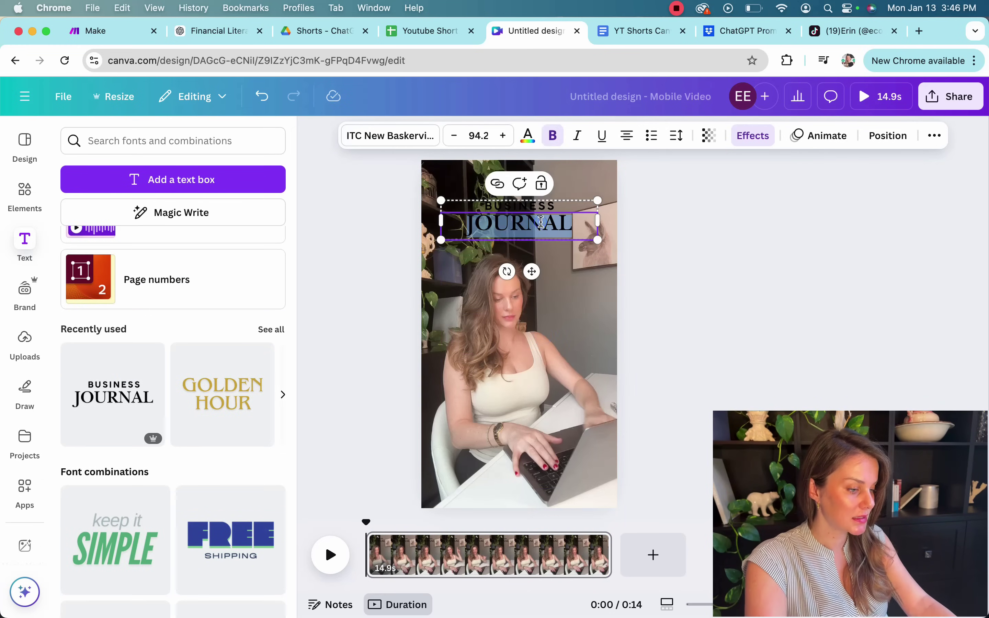
{"action": "left_click", "coordinate": [622, 214]}
{"action": "left_click", "coordinate": [580, 223]}
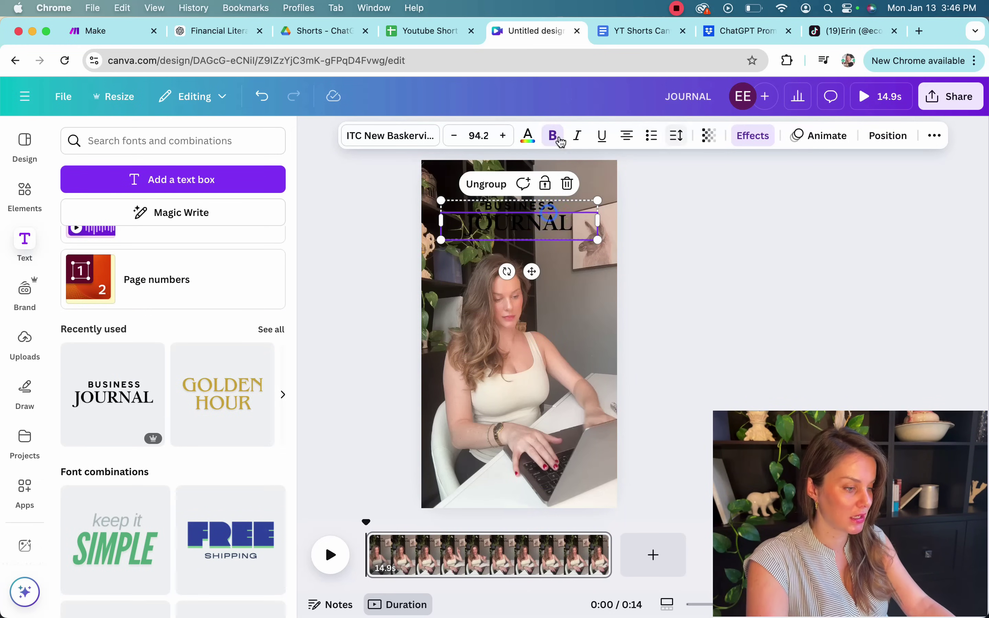
{"action": "left_click", "coordinate": [529, 136]}
{"action": "left_click", "coordinate": [268, 379]}
{"action": "left_click", "coordinate": [632, 236]}
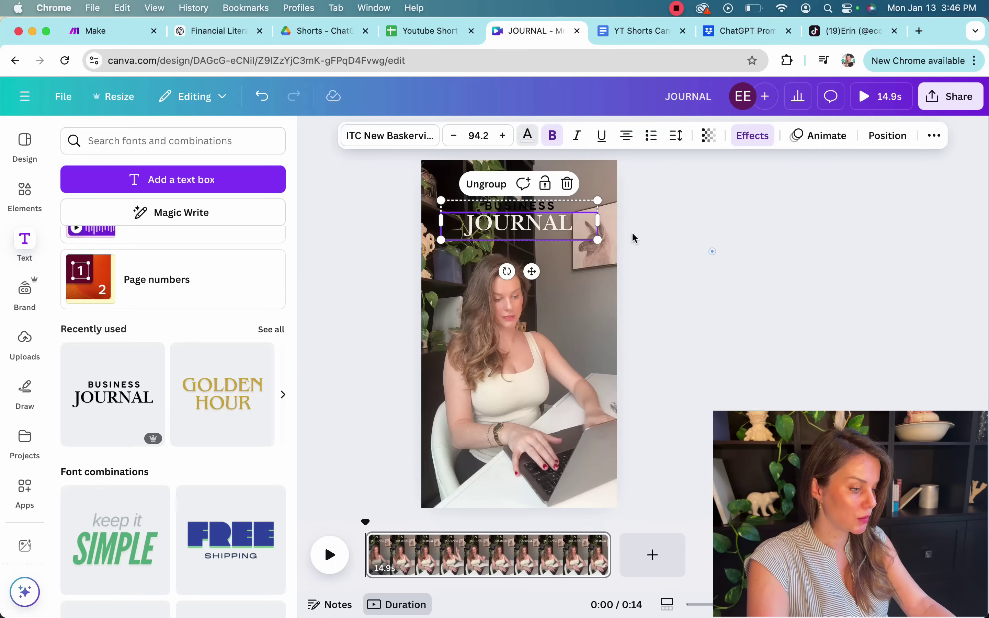
{"action": "left_click", "coordinate": [526, 208]}
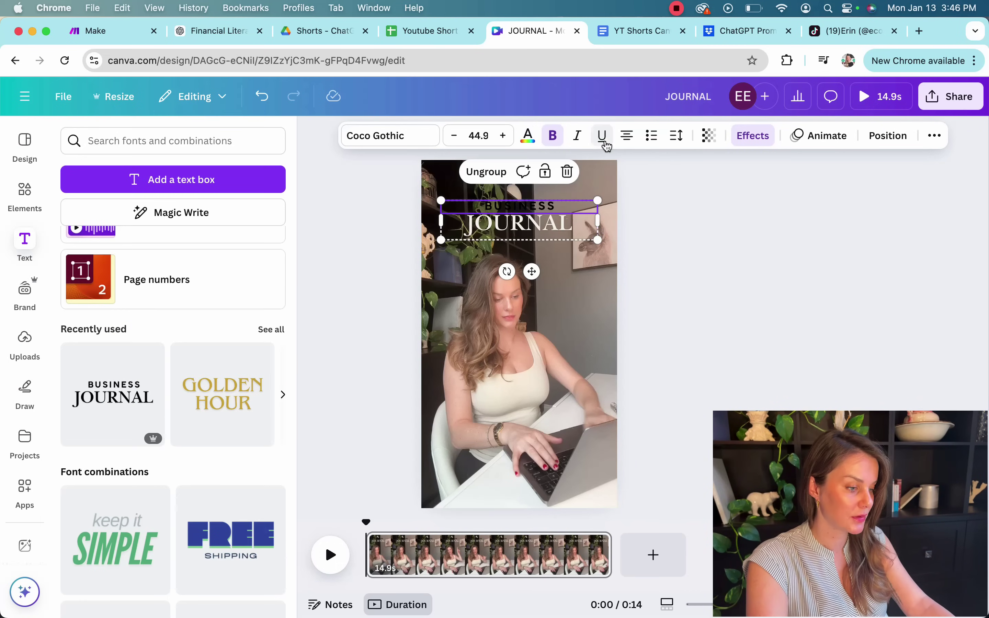
{"action": "left_click", "coordinate": [528, 138]}
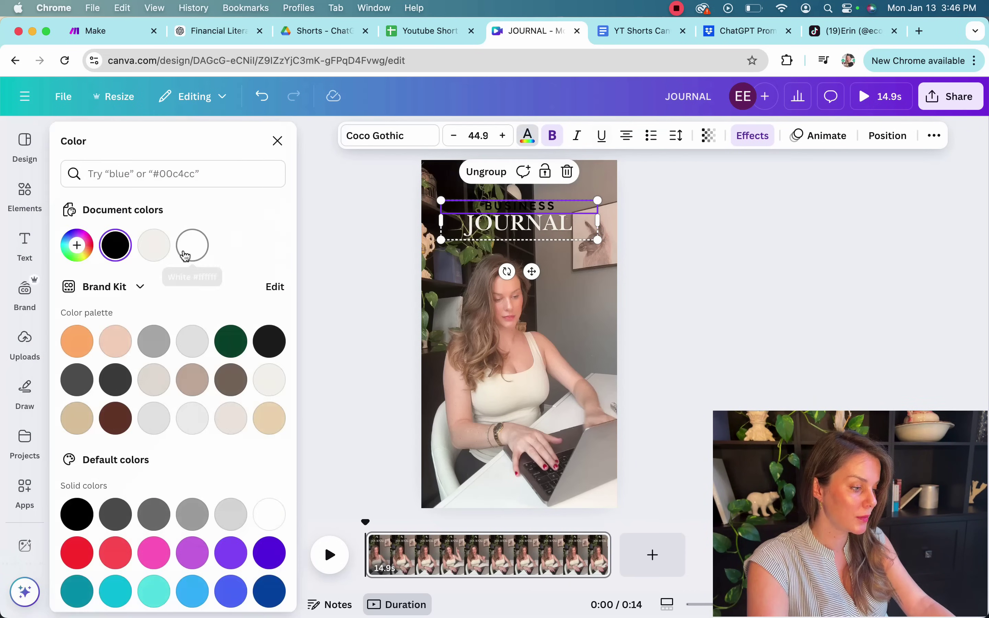
{"action": "left_click", "coordinate": [185, 255]}
{"action": "left_click", "coordinate": [713, 271]}
{"action": "left_click", "coordinate": [725, 269]}
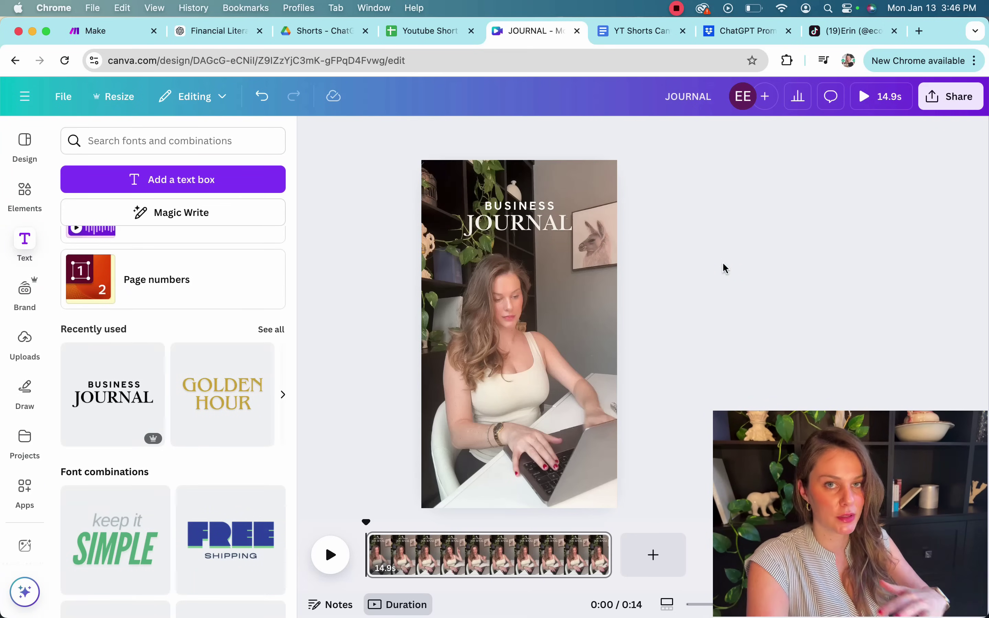
Duplicate the BUSINESS JOURNAL title into several copies spaced down the video
{"action": "left_click", "coordinate": [525, 223]}
{"action": "right_click", "coordinate": [533, 220]}
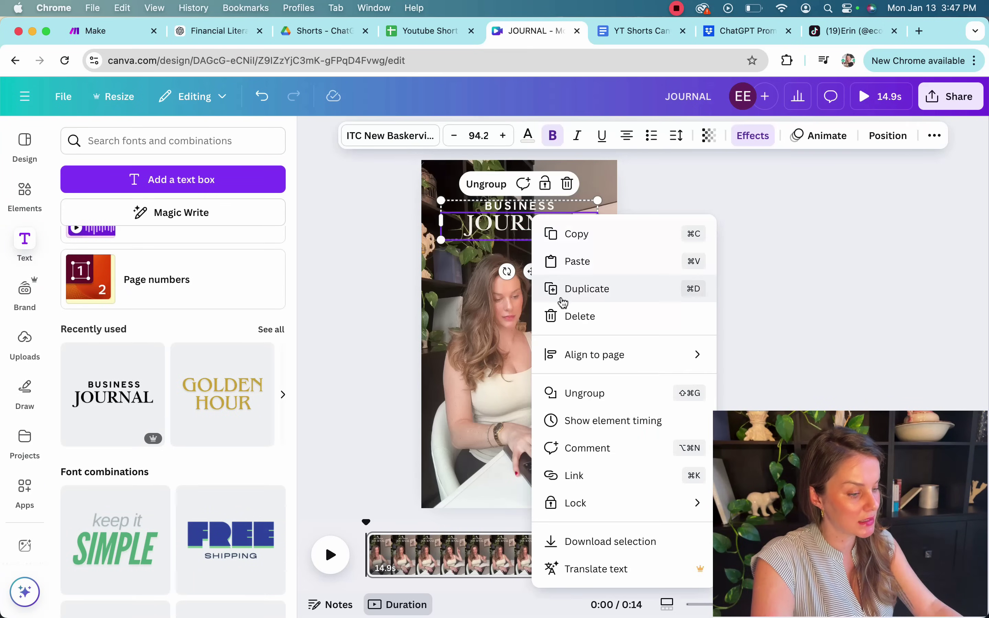
{"action": "left_click", "coordinate": [560, 298]}
{"action": "right_click", "coordinate": [556, 351]}
{"action": "right_click", "coordinate": [556, 339]}
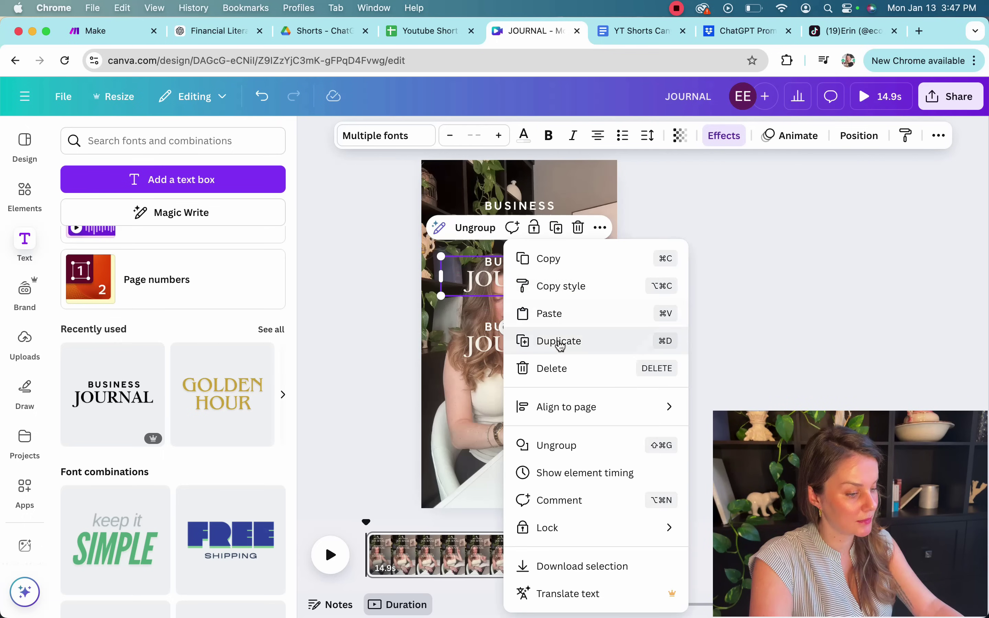
{"action": "left_click", "coordinate": [561, 341]}
{"action": "left_click_drag", "start_coordinate": [561, 342], "coordinate": [529, 507]}
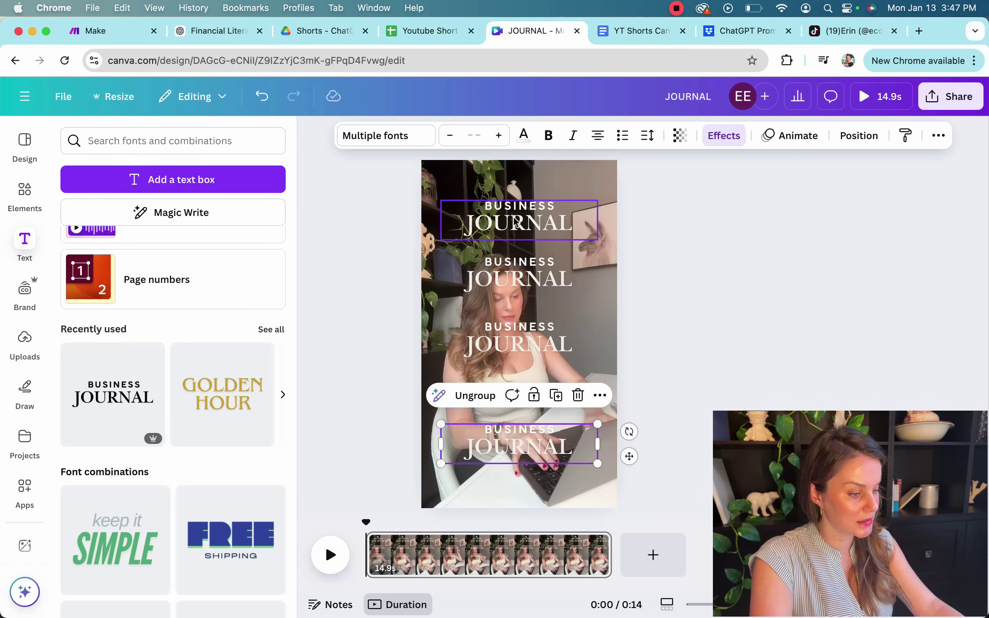
Rewrite the top title as the BIG IDEA heading and remove JOURNAL from the middle copy
{"action": "double_click", "coordinate": [514, 217]}
{"action": "left_click", "coordinate": [508, 209]}
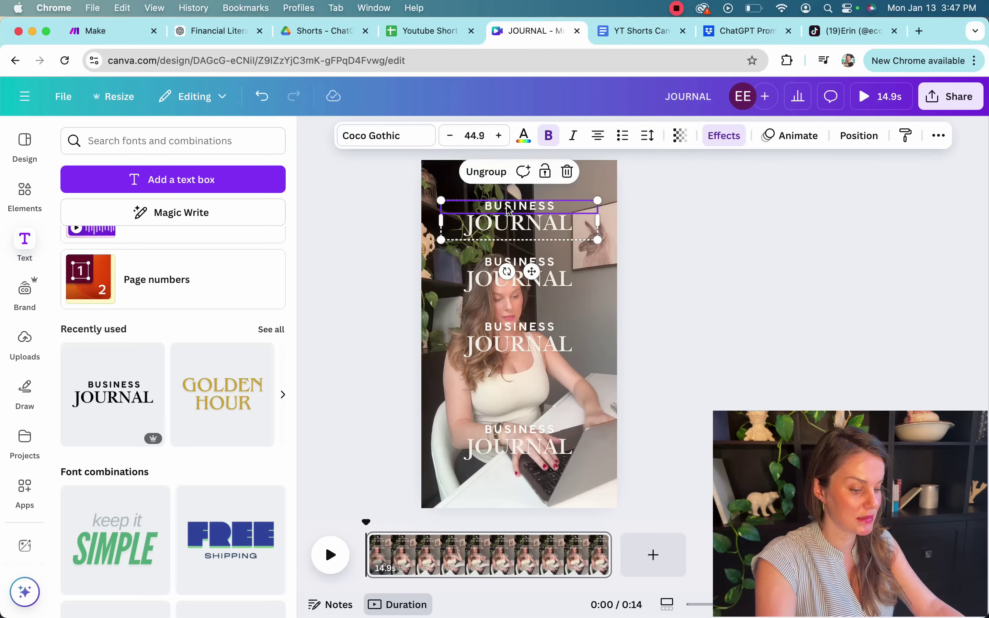
{"action": "key", "text": "Delete"}
{"action": "type", "text": "BIG KID"}
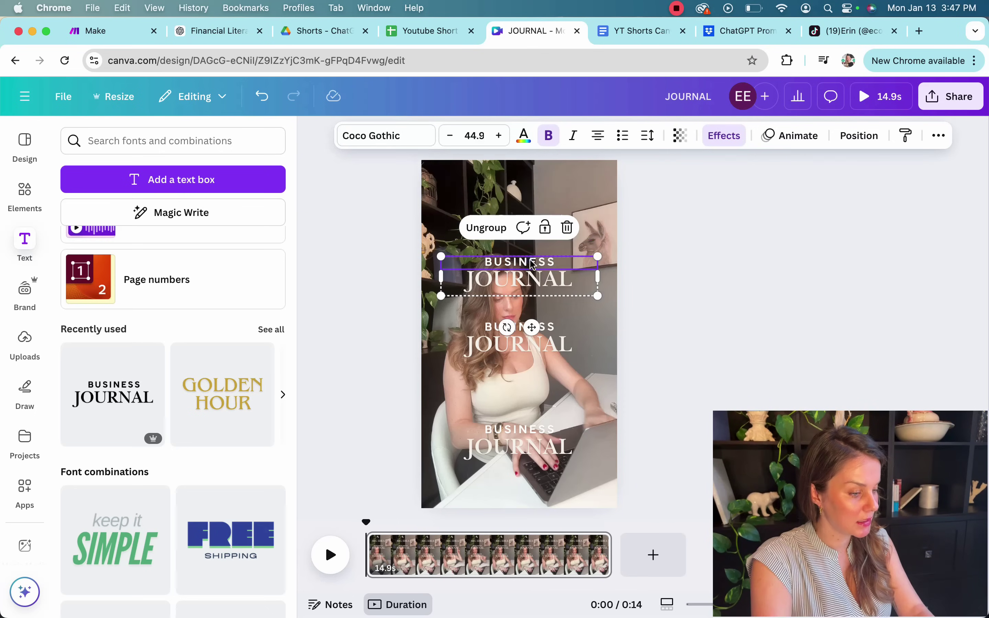
{"action": "double_click", "coordinate": [523, 262]}
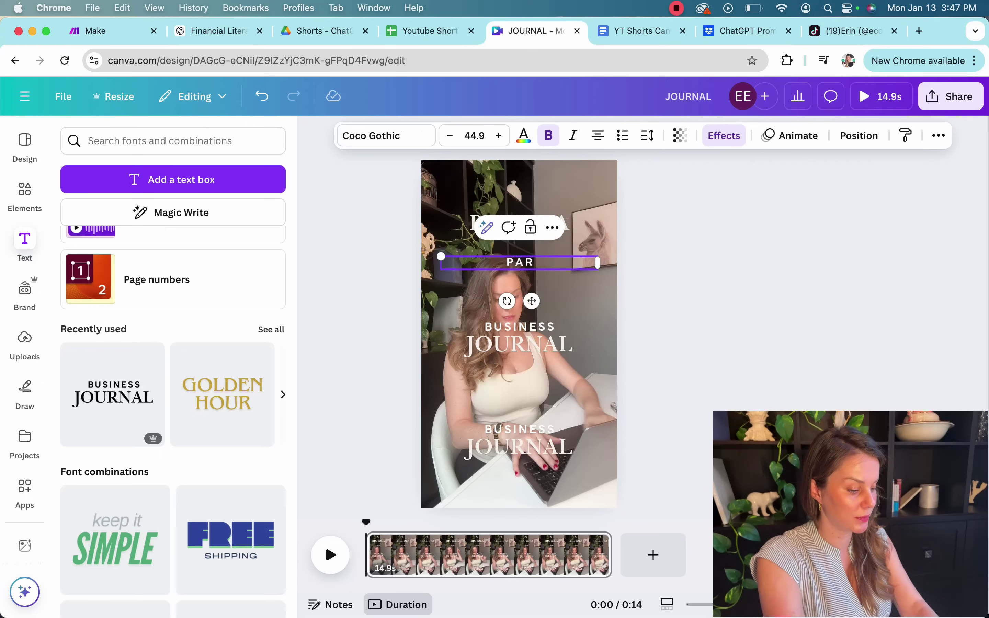
{"action": "left_click", "coordinate": [534, 338]}
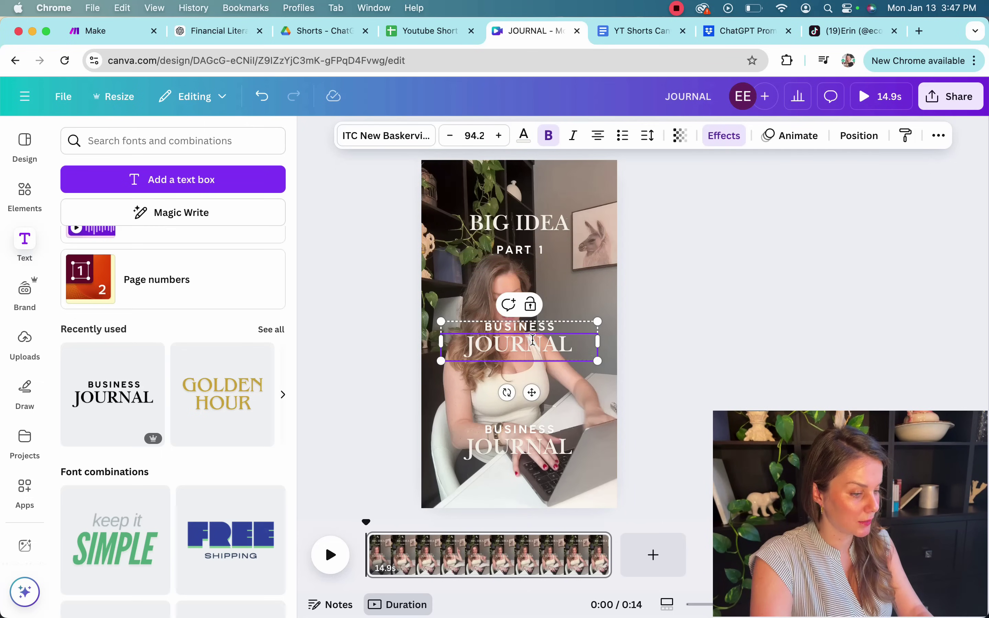
{"action": "key", "text": "Delete"}
{"action": "left_click", "coordinate": [538, 325]}
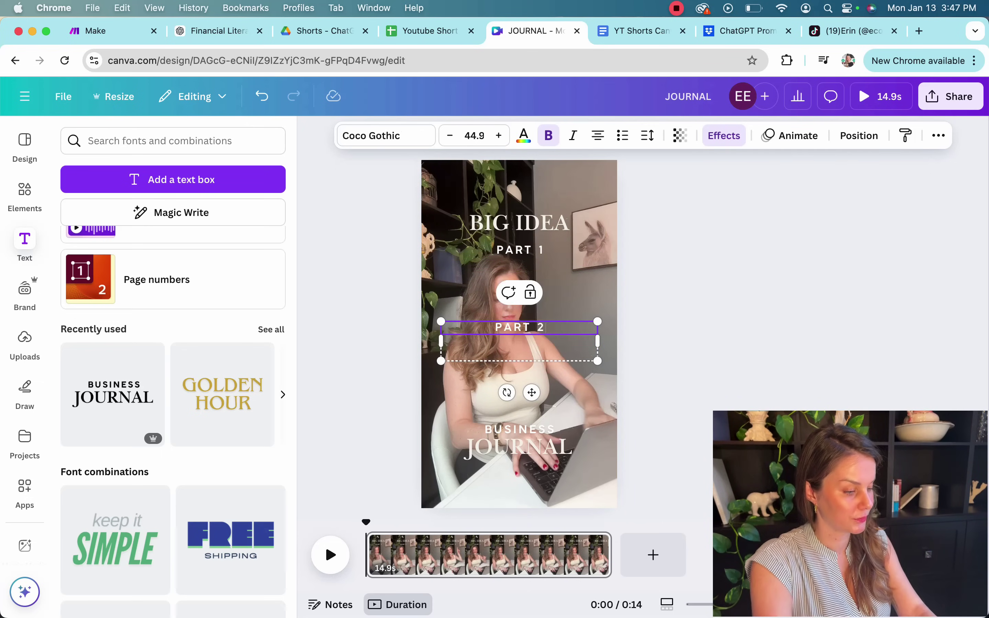
Change the bottom copy's text to the PART 3 caption
{"action": "left_click", "coordinate": [507, 453]}
{"action": "left_click", "coordinate": [511, 430]}
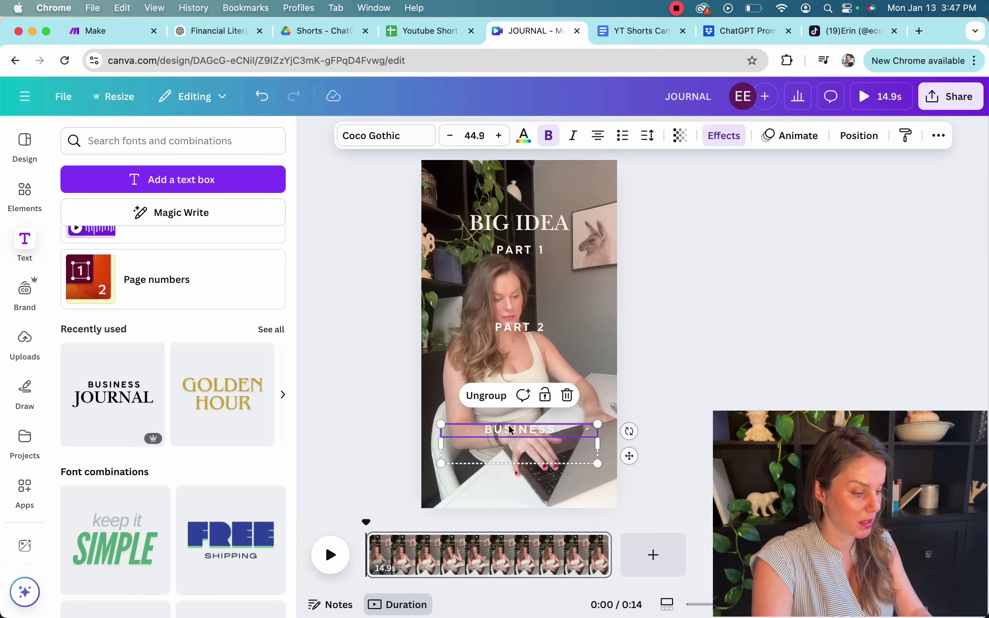
{"action": "double_click", "coordinate": [511, 429]}
{"action": "type", "text": "PART 3"}
{"action": "left_click", "coordinate": [718, 327]}
{"action": "left_click", "coordinate": [516, 258]}
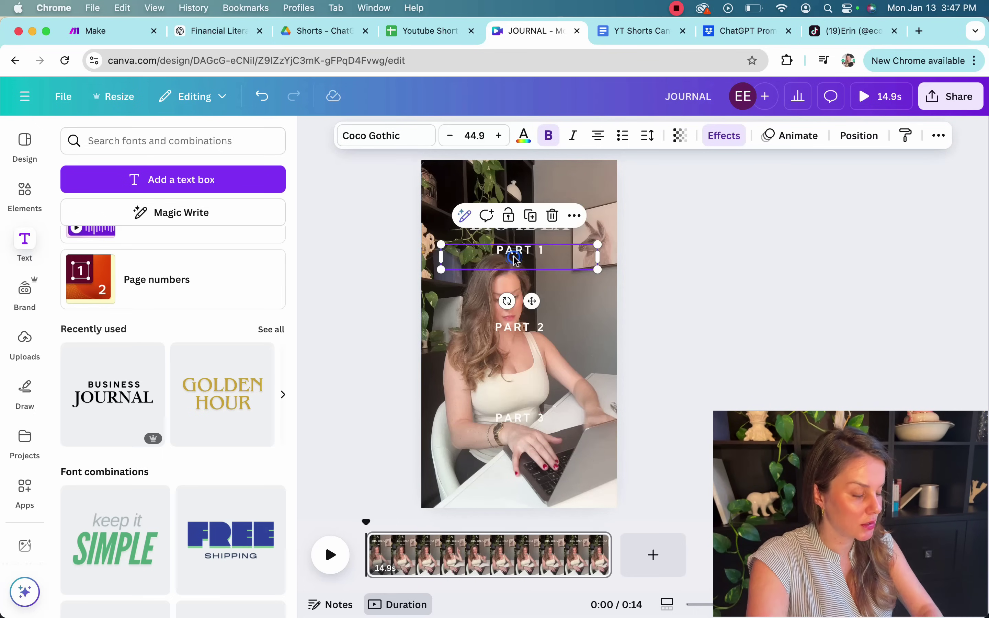
{"action": "right_click", "coordinate": [516, 258]}
Show PART 1's element timing on the timeline, then play back the caption sequence
{"action": "left_click", "coordinate": [565, 445]}
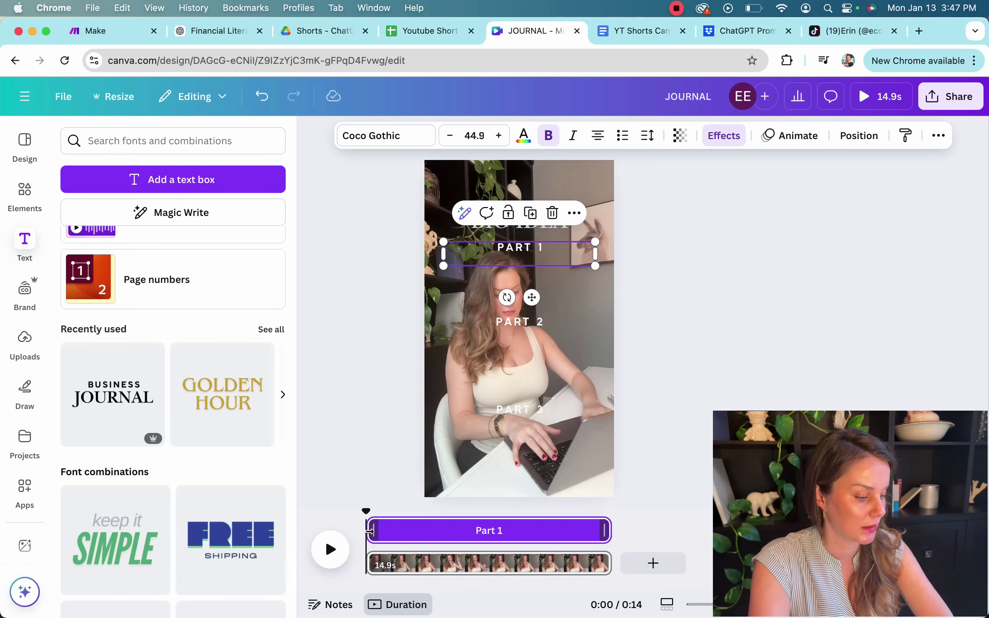
{"action": "left_click_drag", "start_coordinate": [370, 565], "coordinate": [436, 562]}
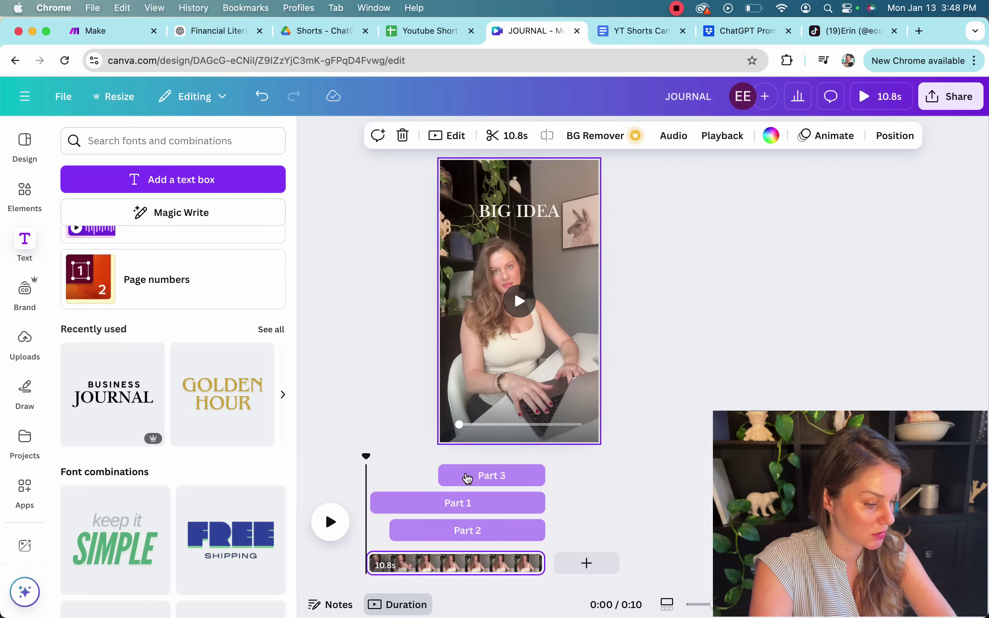
{"action": "key", "text": "super+z"}
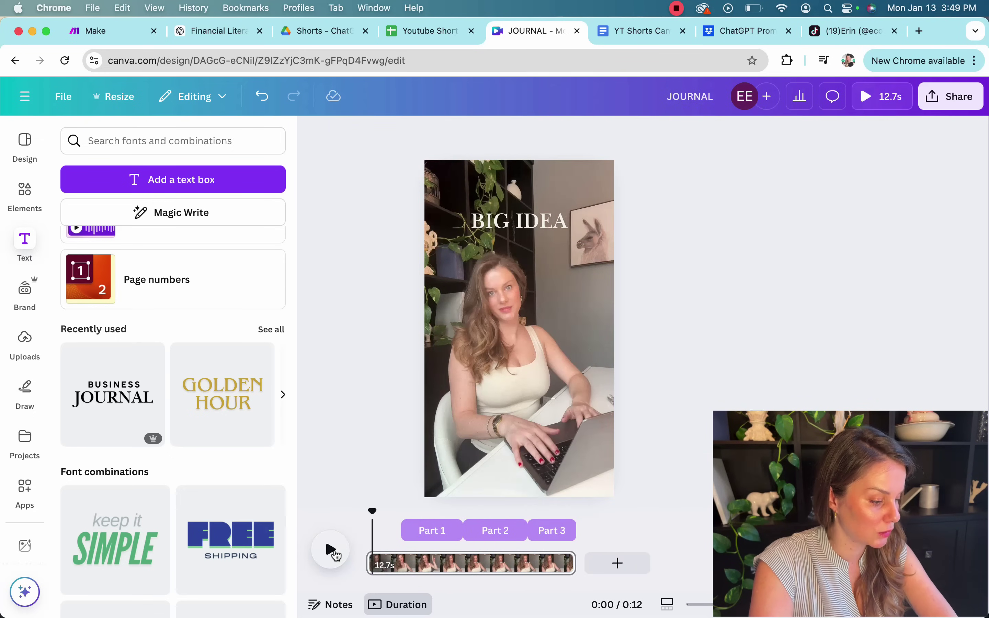
{"action": "left_click", "coordinate": [334, 554]}
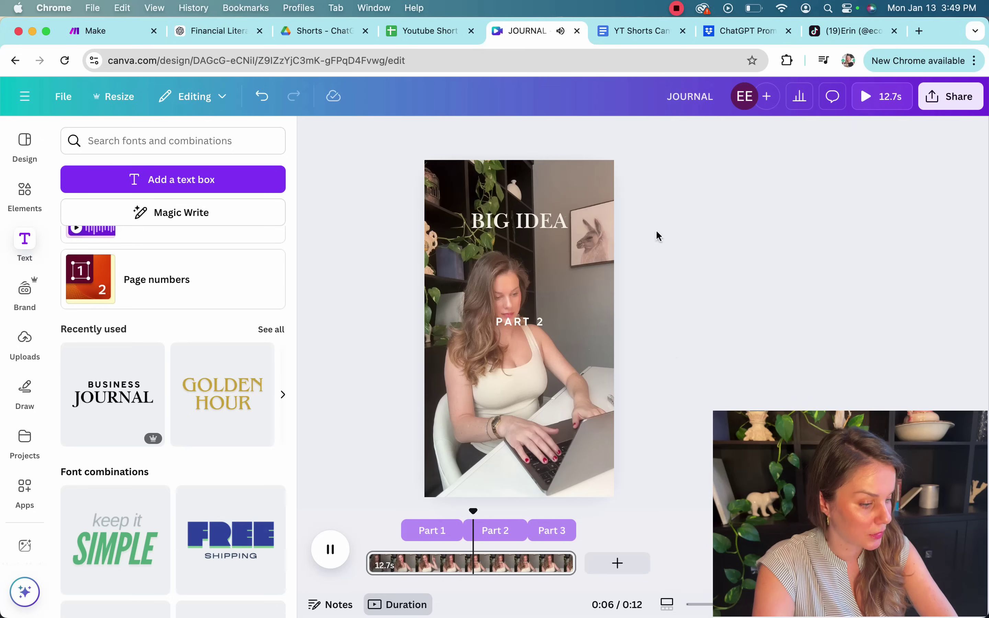
{"action": "left_click", "coordinate": [425, 530]}
{"action": "left_click", "coordinate": [524, 250]}
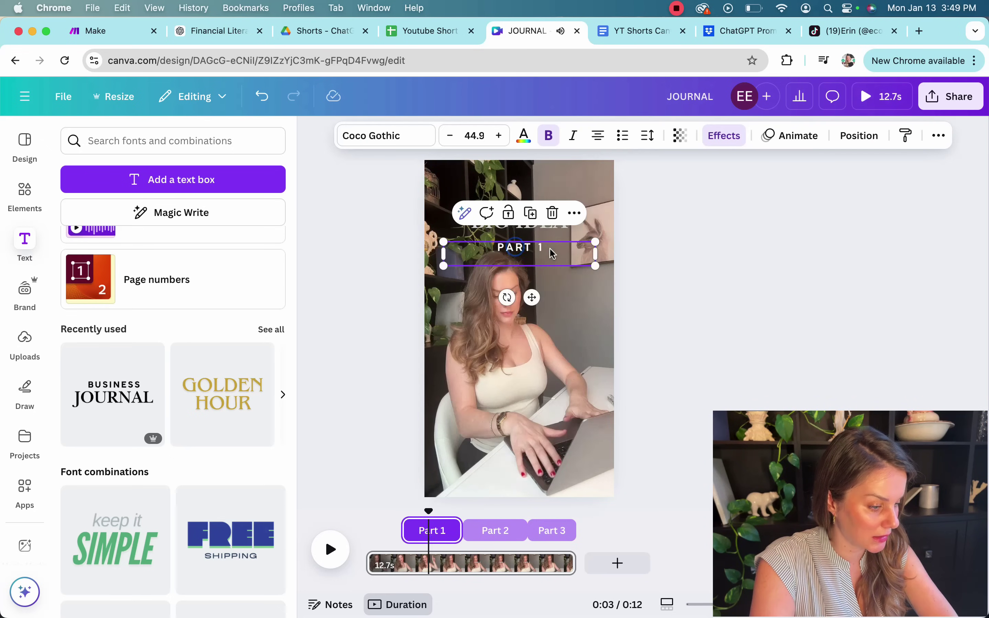
Open Bulk create for the JOURNAL video to reach the 'Add your data' step
{"action": "left_click", "coordinate": [737, 303]}
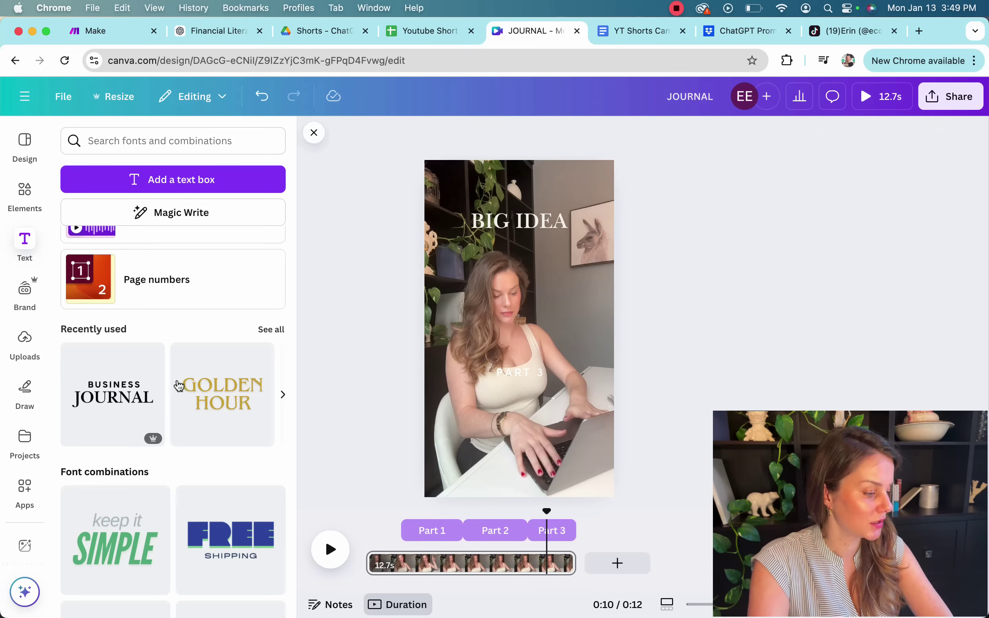
{"action": "scroll", "coordinate": [10, 468], "scroll_direction": "down", "scroll_amount": 5}
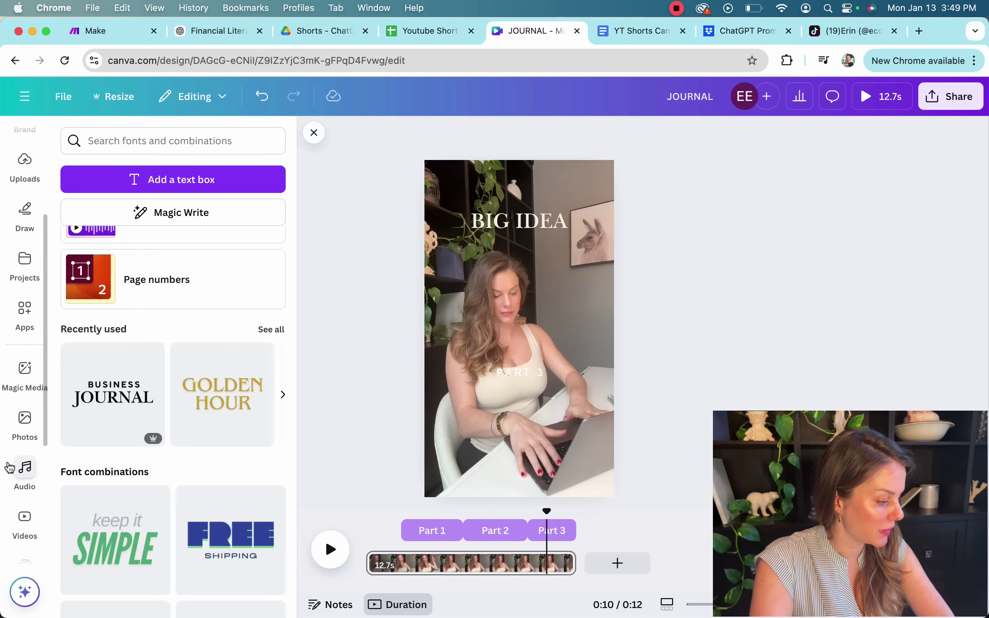
{"action": "scroll", "coordinate": [9, 468], "scroll_direction": "down", "scroll_amount": 2}
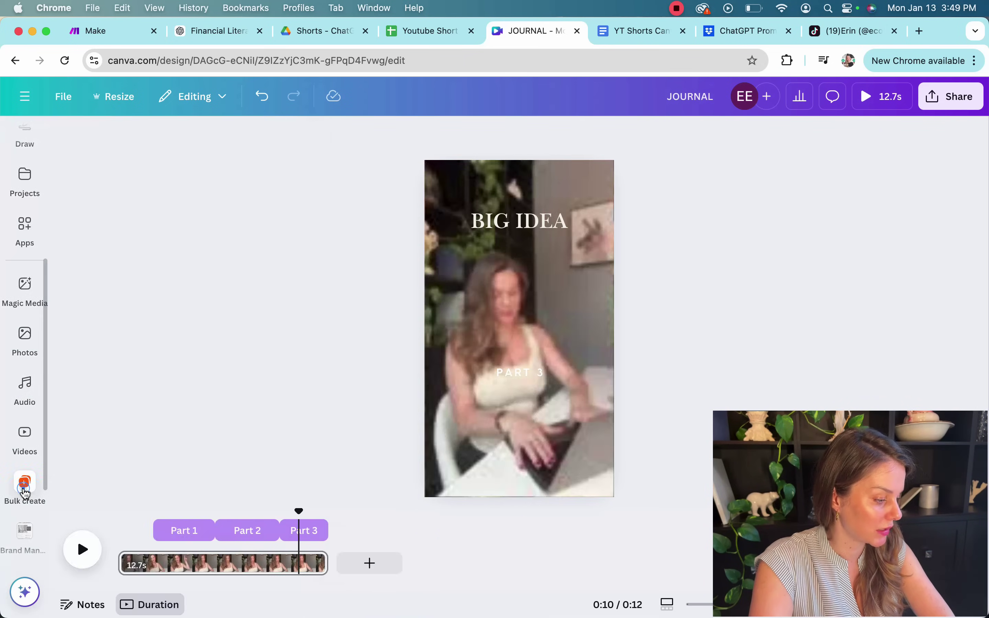
{"action": "left_click", "coordinate": [24, 486]}
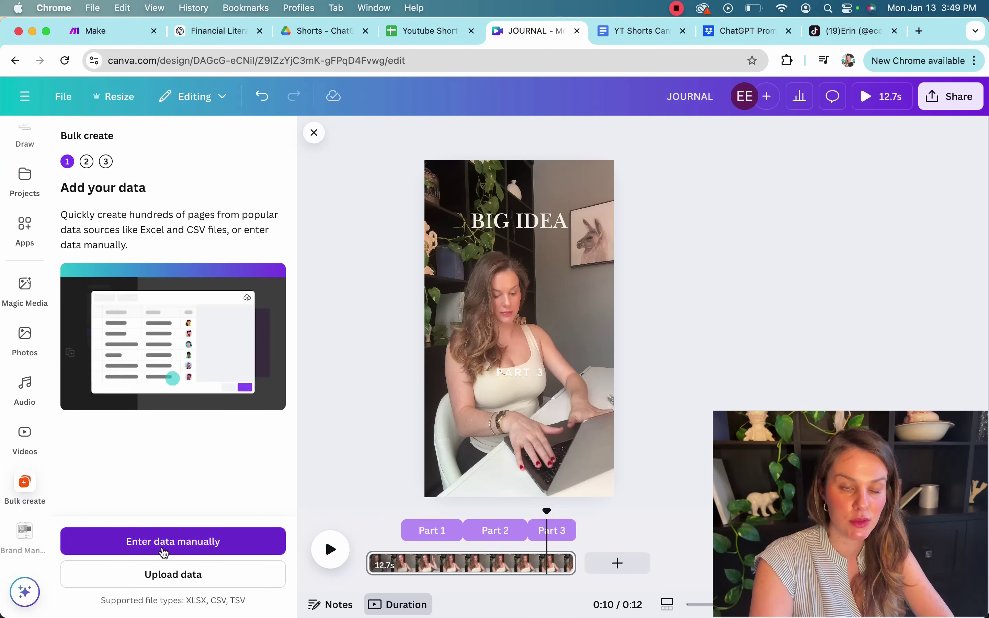
Paste the Big Idea and Part 1–3 rows from the YouTube Shorts ideas spreadsheet into Canva's data table
{"action": "left_click", "coordinate": [159, 548]}
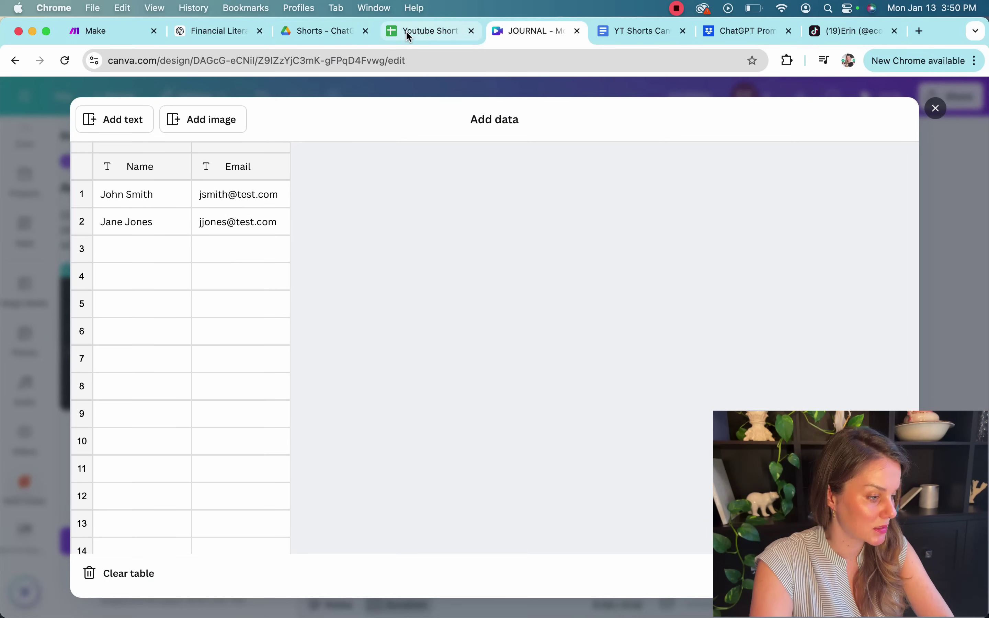
{"action": "left_click", "coordinate": [406, 30]}
{"action": "scroll", "coordinate": [82, 268], "scroll_direction": "up", "scroll_amount": 3}
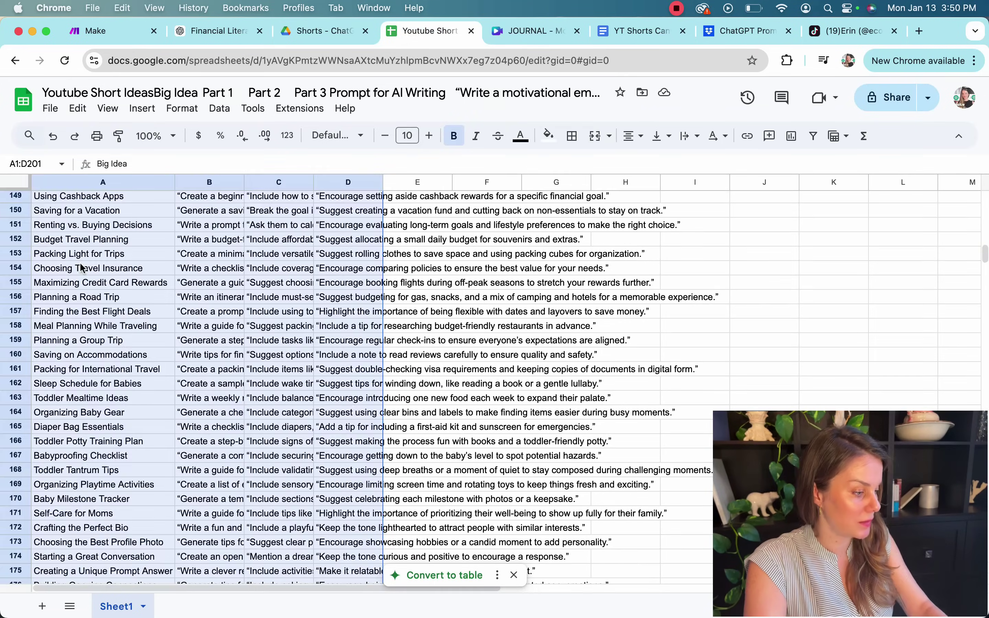
{"action": "key", "text": "ctrl+Tab"}
{"action": "left_click", "coordinate": [104, 194]}
{"action": "key", "text": "super+v"}
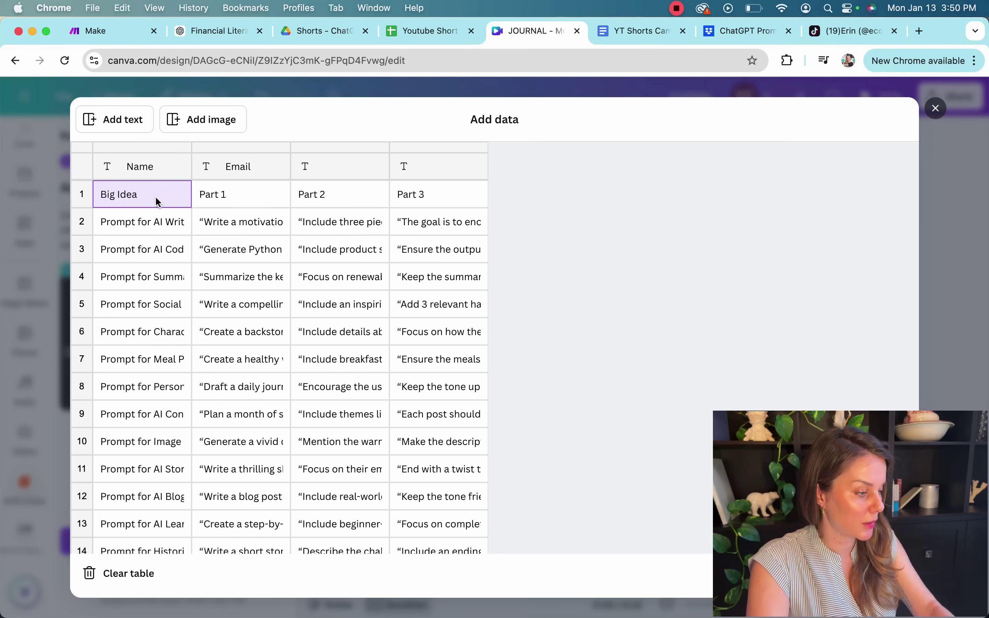
{"action": "left_click", "coordinate": [221, 197]}
{"action": "left_click", "coordinate": [330, 195]}
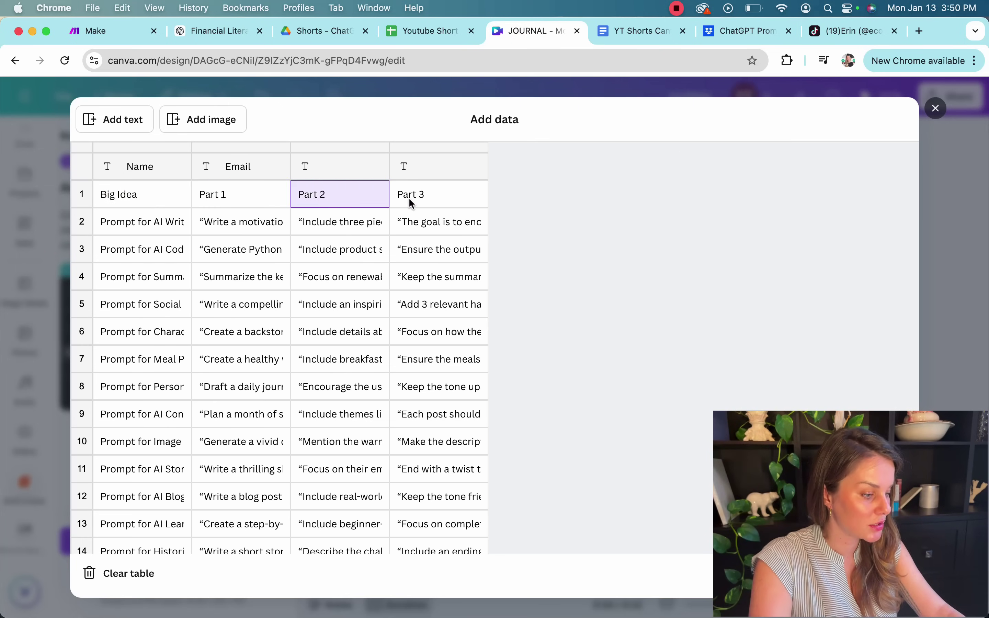
{"action": "left_click", "coordinate": [409, 198]}
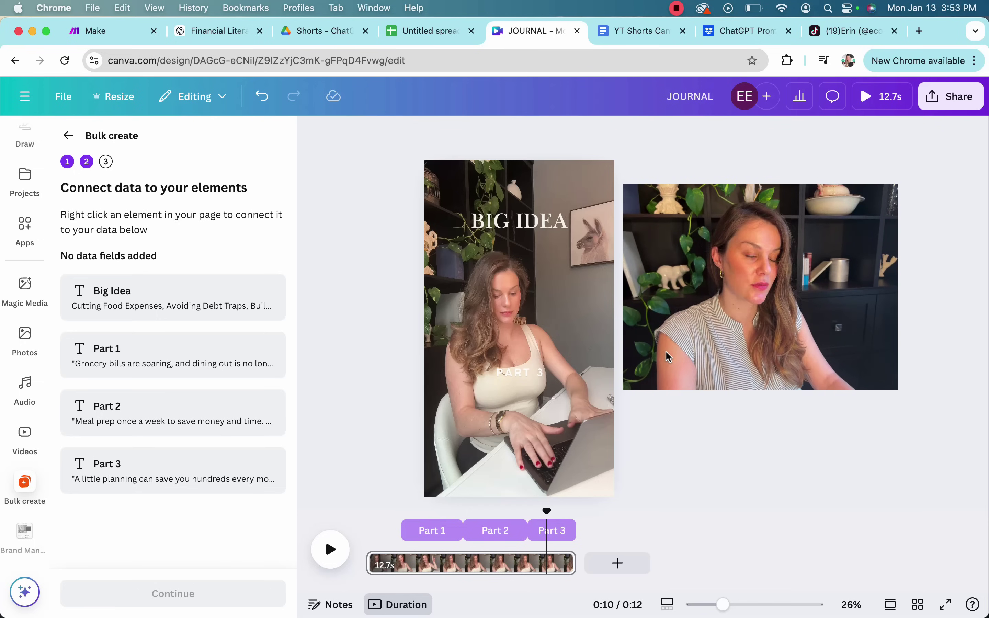
Connect the BIG IDEA title text to the Big Idea data field
{"action": "left_click", "coordinate": [507, 201]}
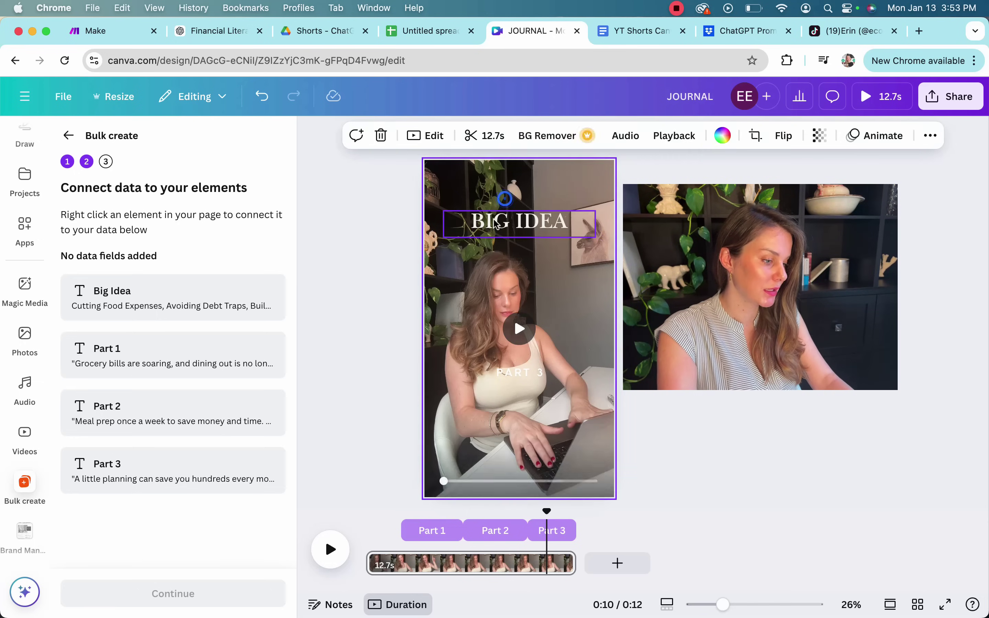
{"action": "left_click", "coordinate": [513, 219]}
{"action": "left_click", "coordinate": [414, 142]}
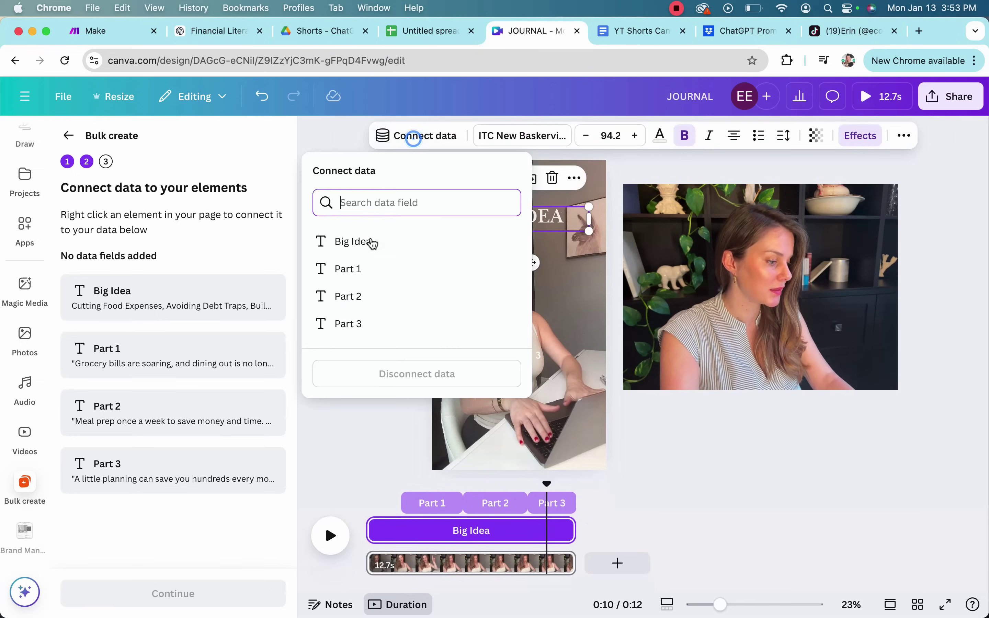
{"action": "left_click", "coordinate": [368, 243]}
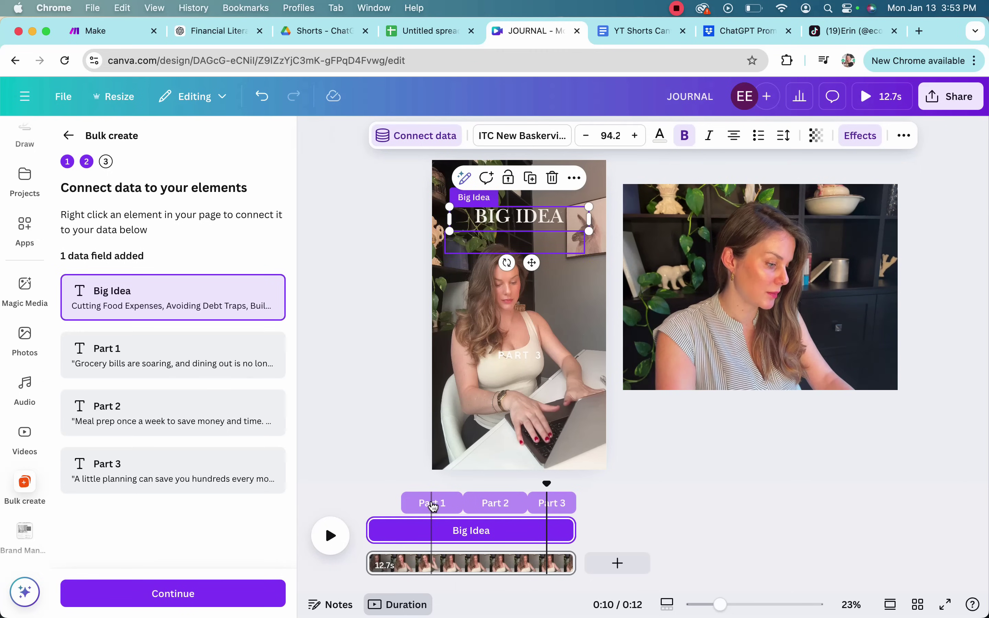
Connect the PART 1 and PART 2 captions to the Part 1 and Part 2 fields
{"action": "left_click", "coordinate": [432, 504]}
{"action": "left_click", "coordinate": [516, 241]}
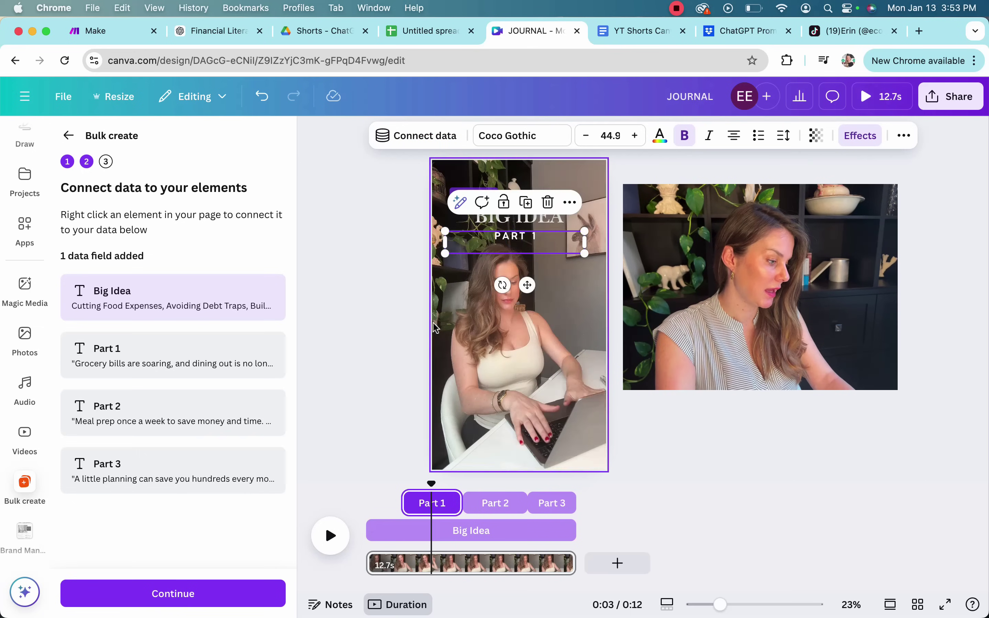
{"action": "left_click", "coordinate": [399, 141]}
{"action": "left_click", "coordinate": [348, 269]}
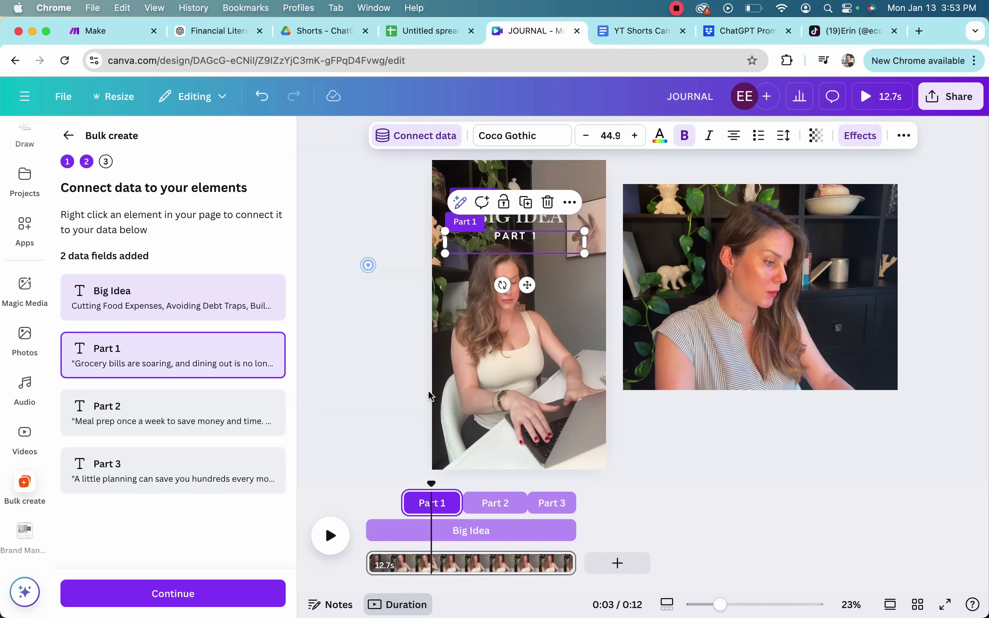
{"action": "left_click", "coordinate": [490, 503]}
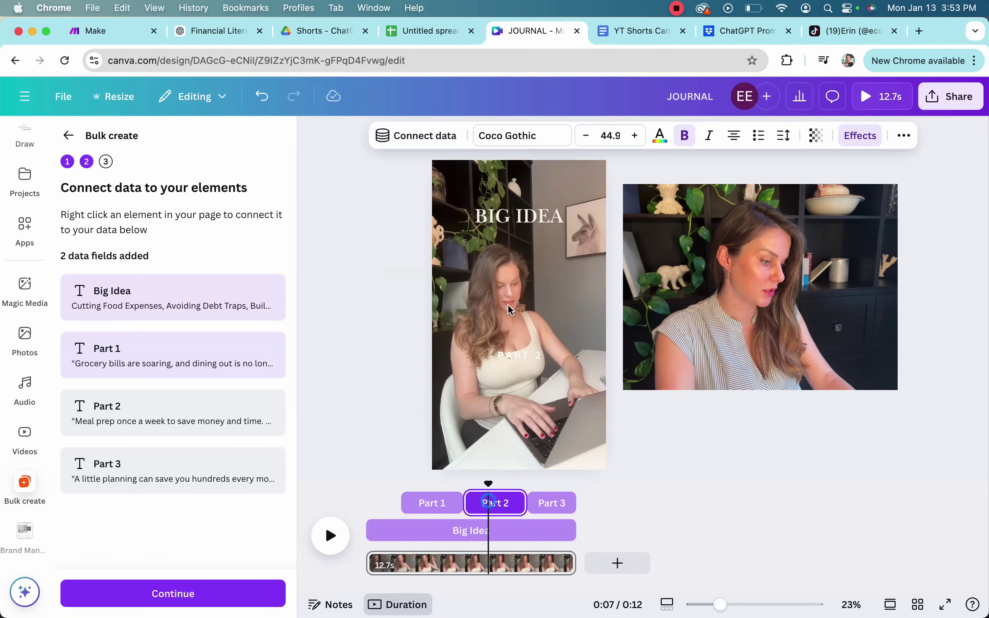
{"action": "left_click", "coordinate": [517, 352]}
{"action": "left_click", "coordinate": [419, 136]}
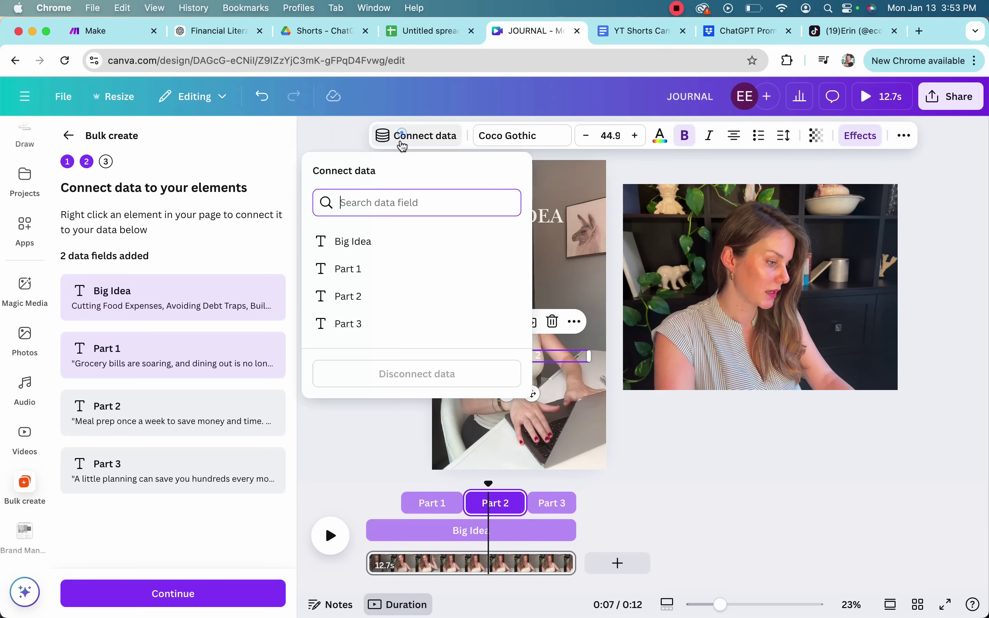
{"action": "left_click", "coordinate": [365, 294]}
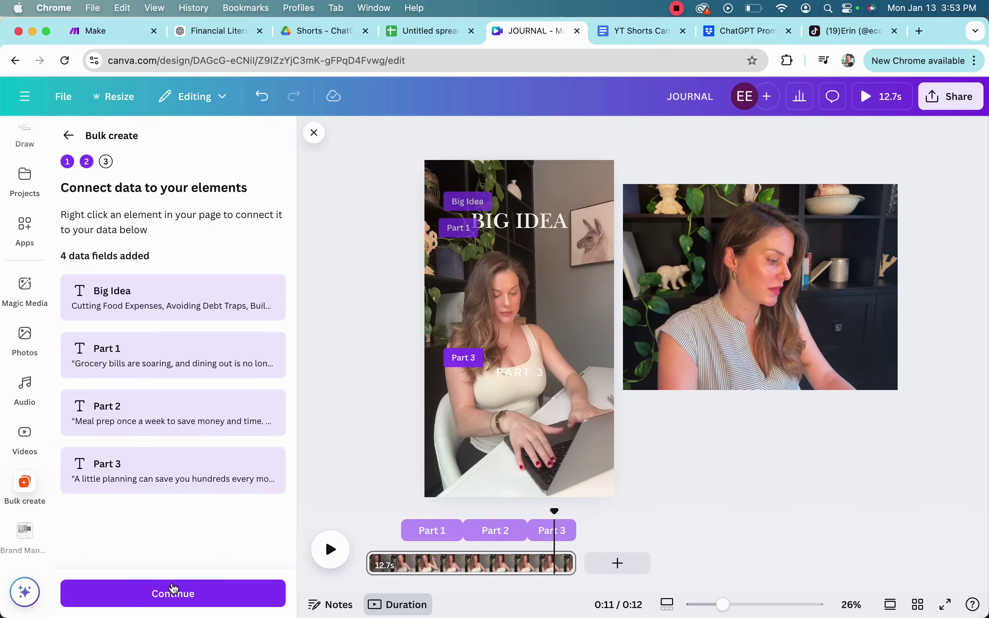
Generate all 24 designs from the data rows into the new '(Bulk 1) JOURNAL' video
{"action": "left_click", "coordinate": [172, 593]}
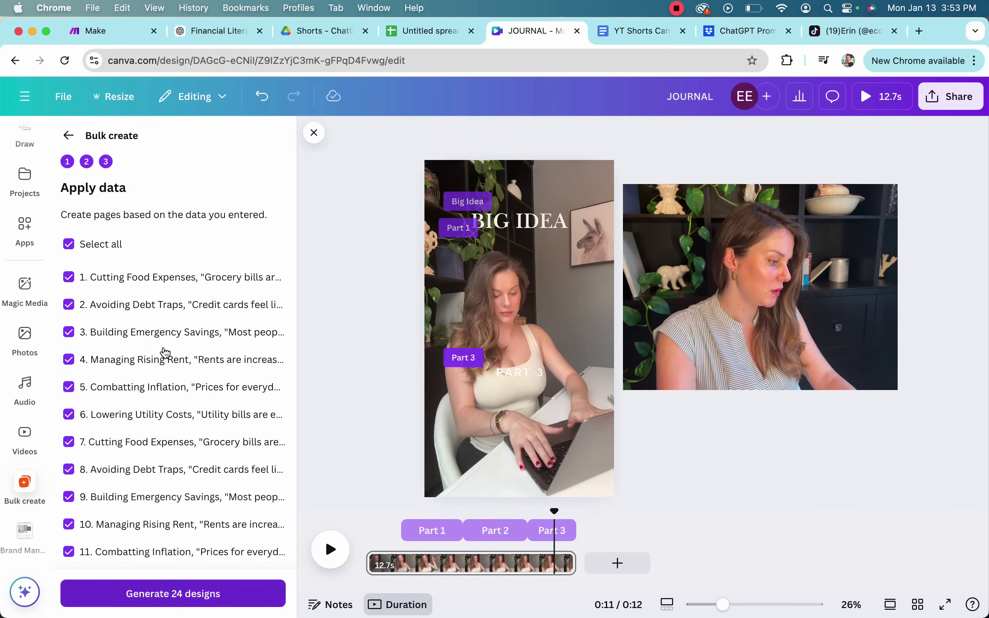
{"action": "scroll", "coordinate": [165, 318], "scroll_direction": "down", "scroll_amount": 5}
{"action": "scroll", "coordinate": [166, 318], "scroll_direction": "up", "scroll_amount": 2}
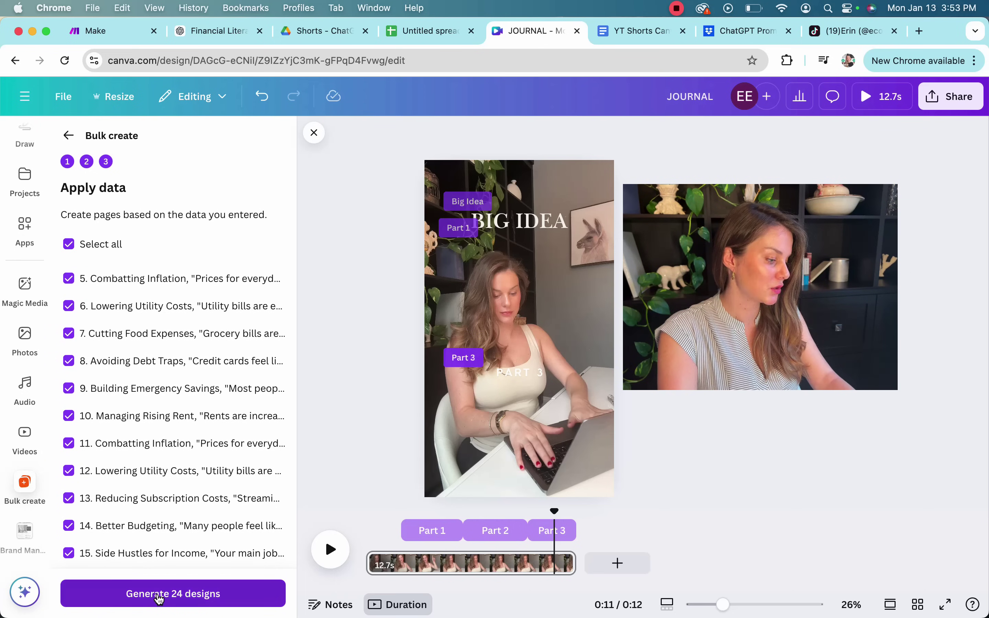
{"action": "left_click", "coordinate": [159, 598]}
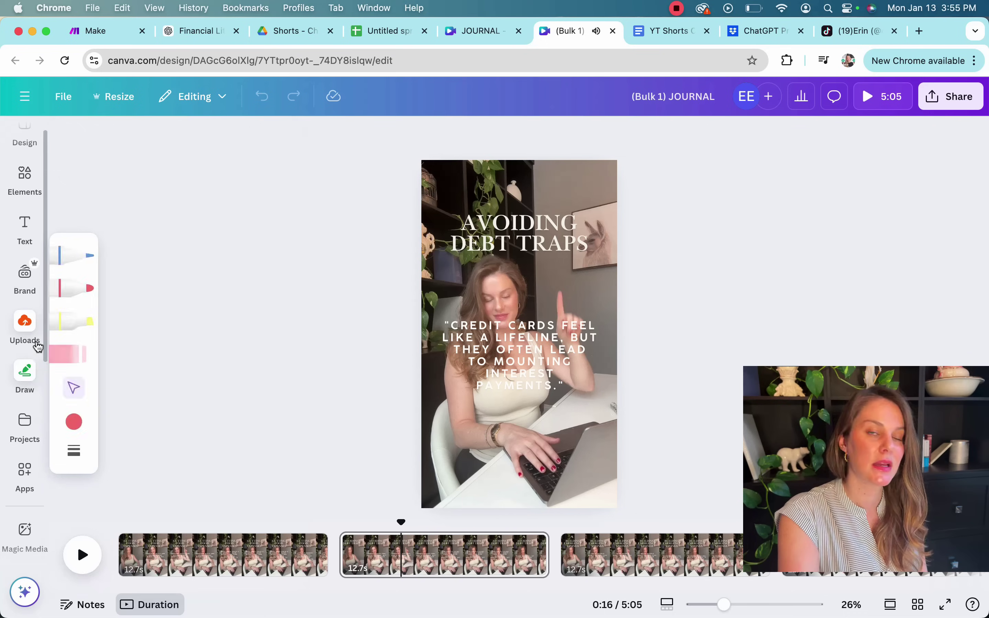
{"action": "left_click", "coordinate": [37, 344]}
{"action": "left_click", "coordinate": [742, 335]}
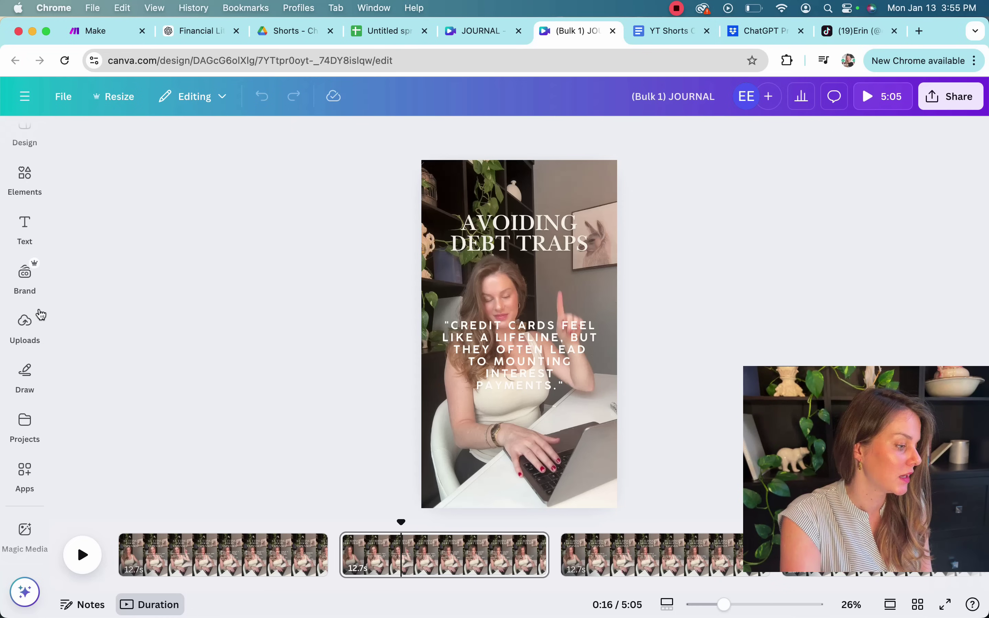
Drag the 3:30 Cool Cats track from the Audio library under the videos and preview it
{"action": "left_click", "coordinate": [36, 312]}
{"action": "left_click", "coordinate": [336, 407]}
{"action": "left_click", "coordinate": [24, 273]}
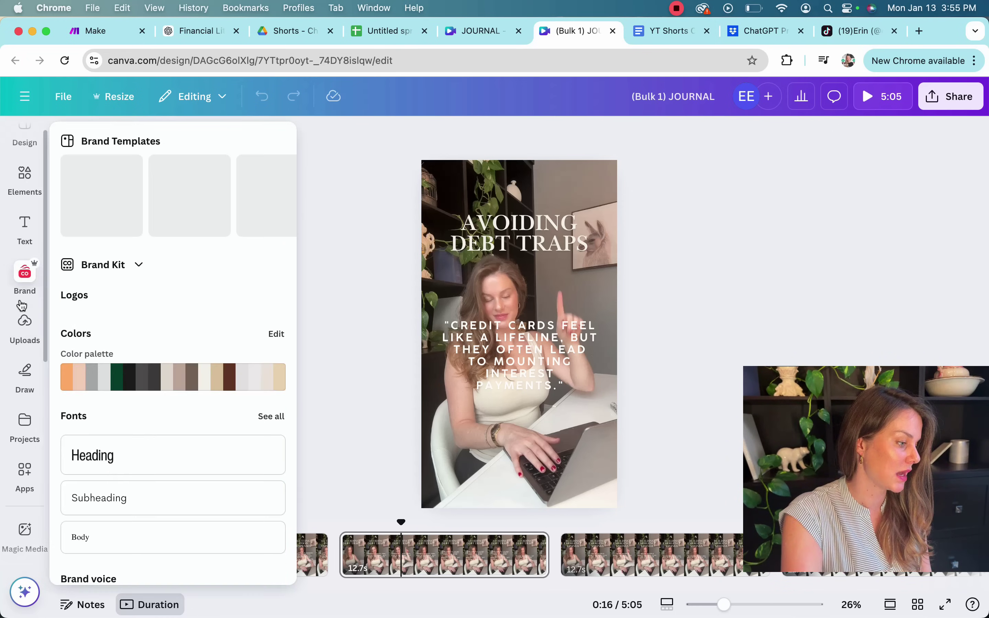
{"action": "scroll", "coordinate": [24, 307], "scroll_direction": "down", "scroll_amount": 3}
{"action": "left_click", "coordinate": [25, 227]}
{"action": "left_click", "coordinate": [23, 317]}
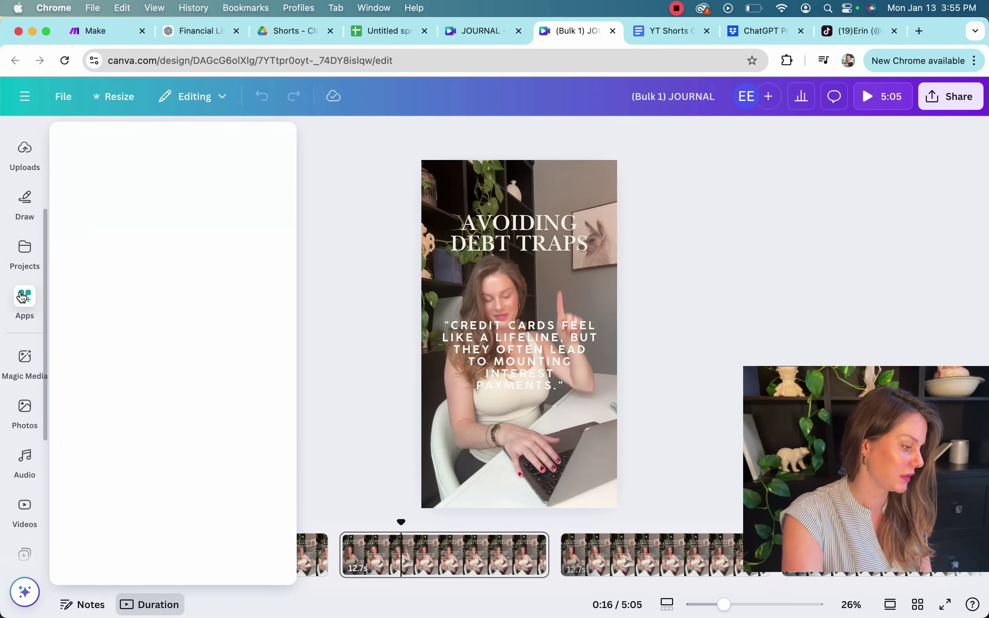
{"action": "scroll", "coordinate": [24, 327], "scroll_direction": "down", "scroll_amount": 2}
{"action": "left_click", "coordinate": [25, 437]}
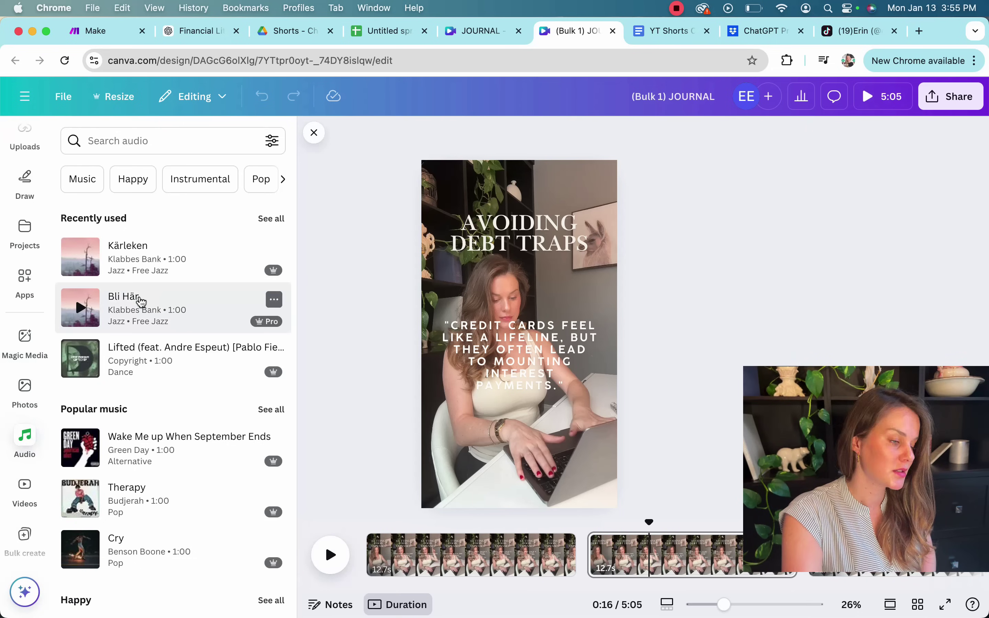
{"action": "scroll", "coordinate": [140, 302], "scroll_direction": "down", "scroll_amount": 2}
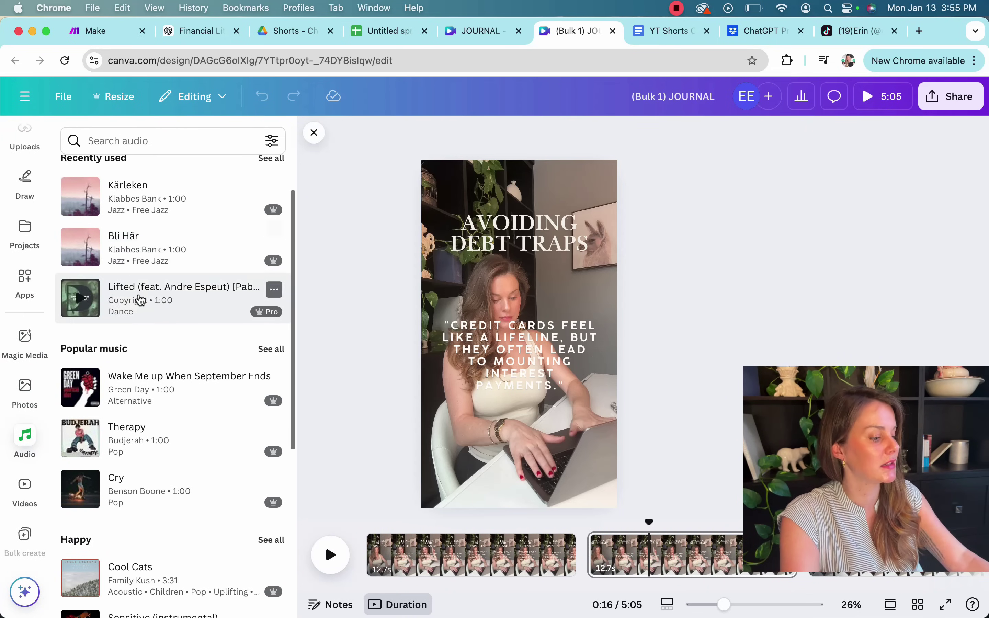
{"action": "scroll", "coordinate": [139, 452], "scroll_direction": "down", "scroll_amount": 3}
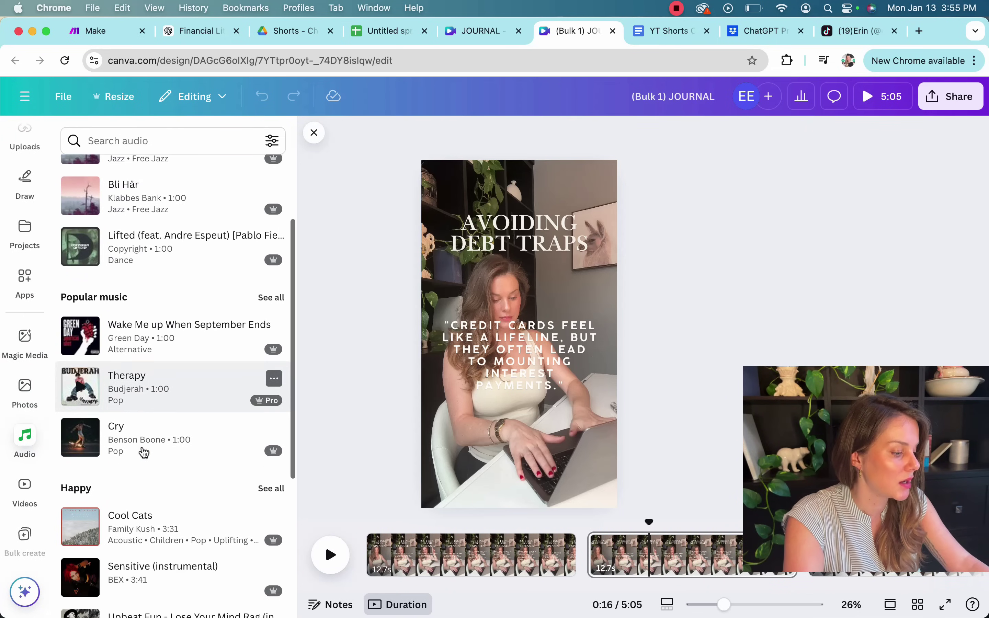
{"action": "left_click_drag", "start_coordinate": [135, 440], "coordinate": [360, 556]}
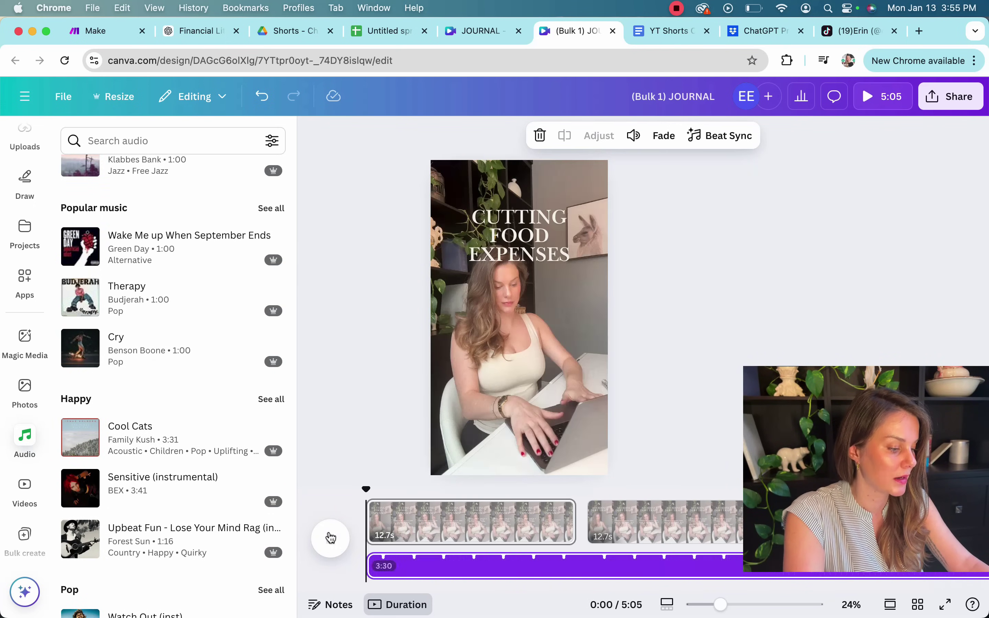
{"action": "left_click", "coordinate": [331, 539]}
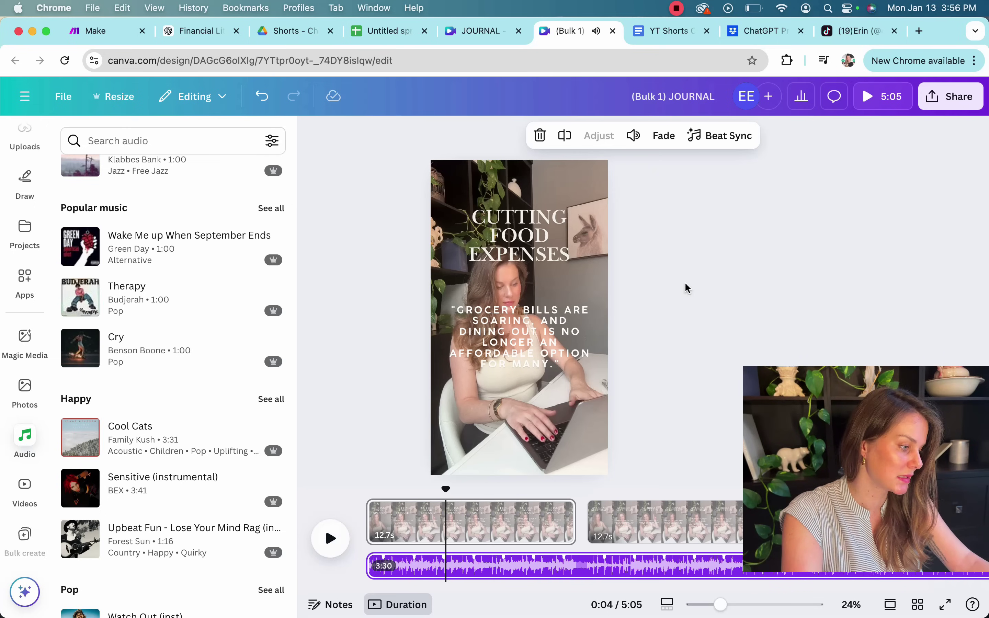
Download all 24 pages as separate 1080p MP4 video files
{"action": "left_click", "coordinate": [788, 236]}
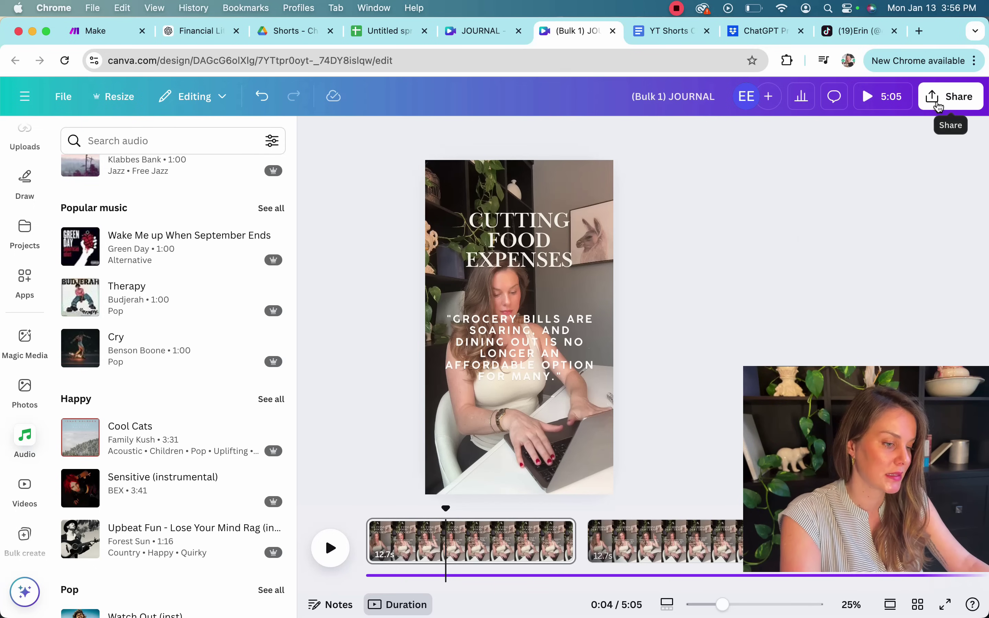
{"action": "left_click", "coordinate": [938, 106]}
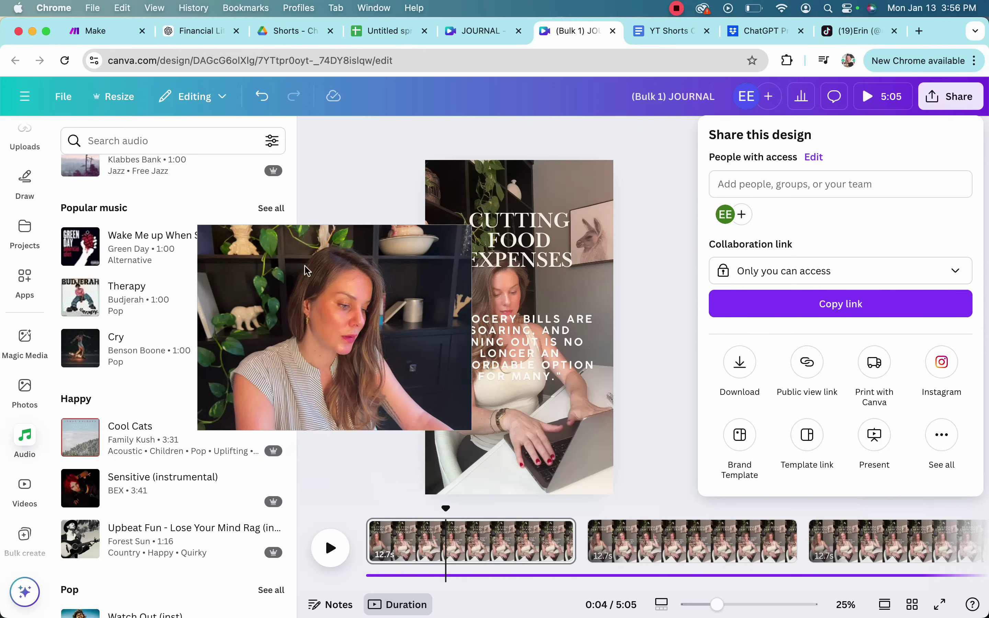
{"action": "left_click", "coordinate": [740, 362]}
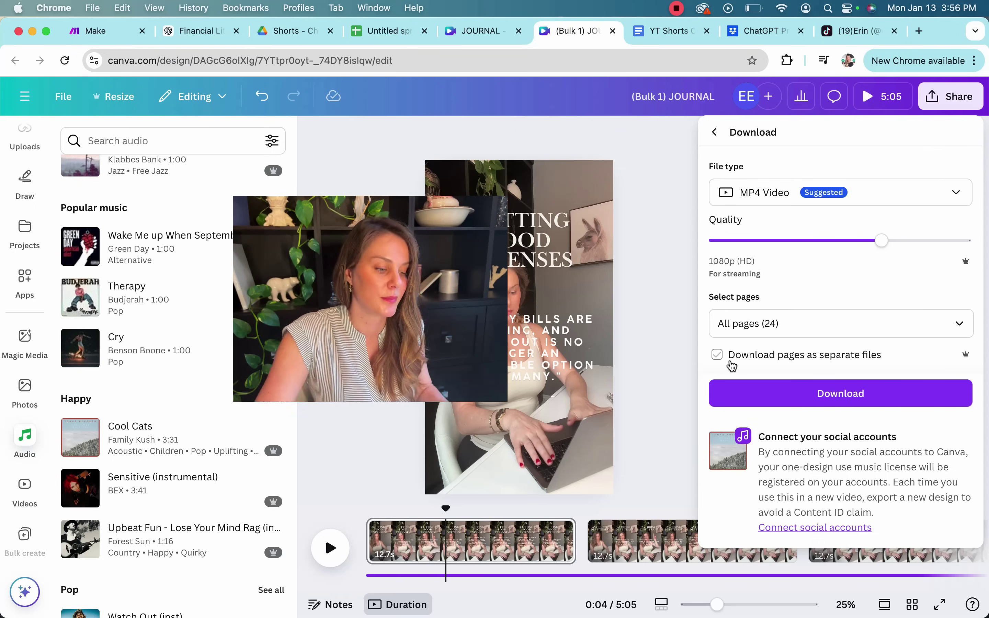
{"action": "left_click", "coordinate": [718, 354]}
{"action": "left_click", "coordinate": [852, 404]}
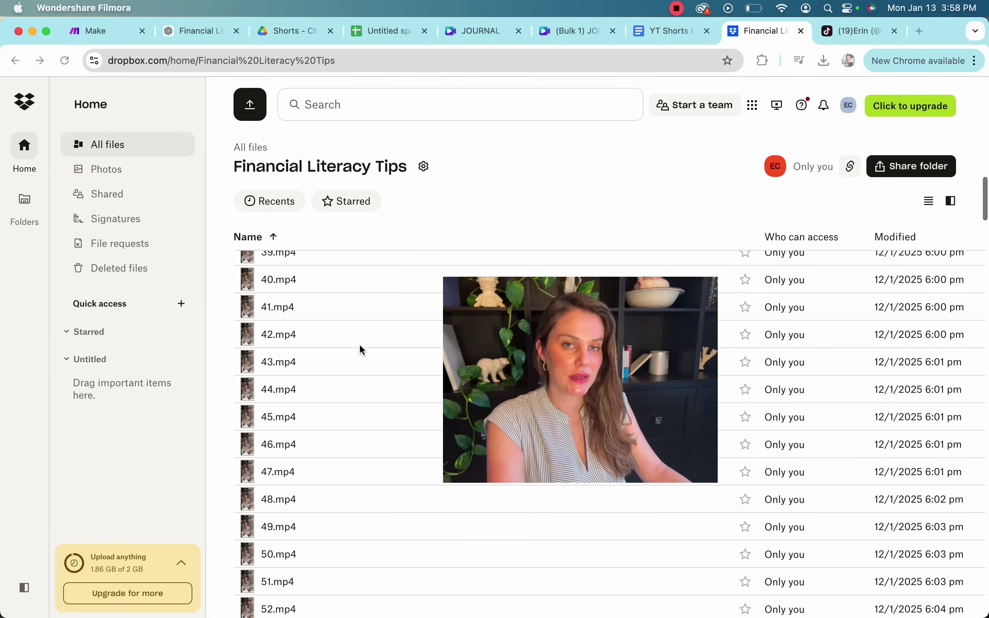
Scroll up through the numbered .mp4 files in Dropbox's Financial Literacy Tips folder
{"action": "scroll", "coordinate": [361, 348], "scroll_direction": "up", "scroll_amount": 5}
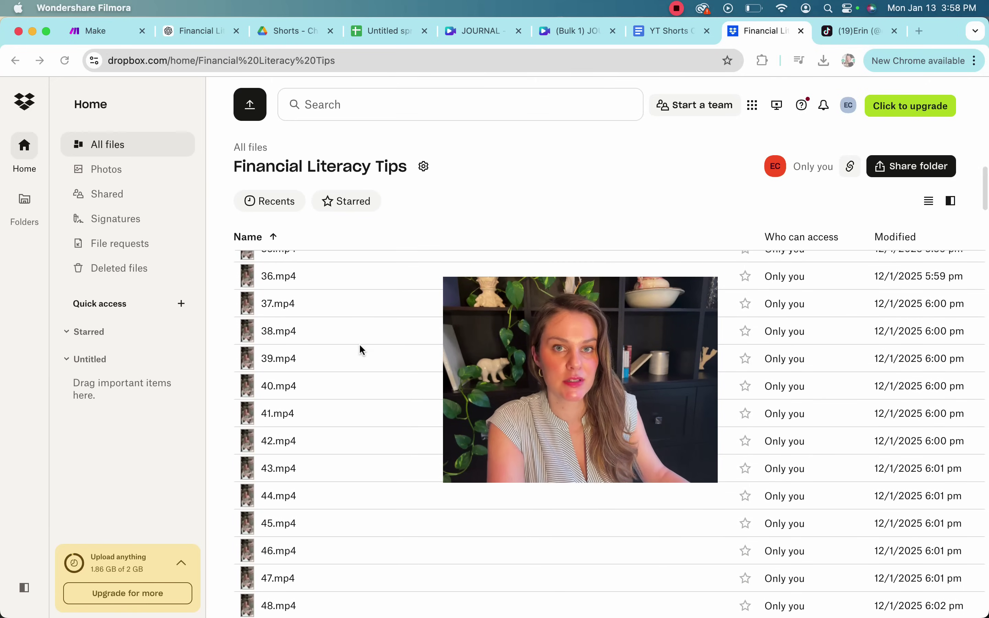
{"action": "scroll", "coordinate": [361, 348], "scroll_direction": "up", "scroll_amount": 5}
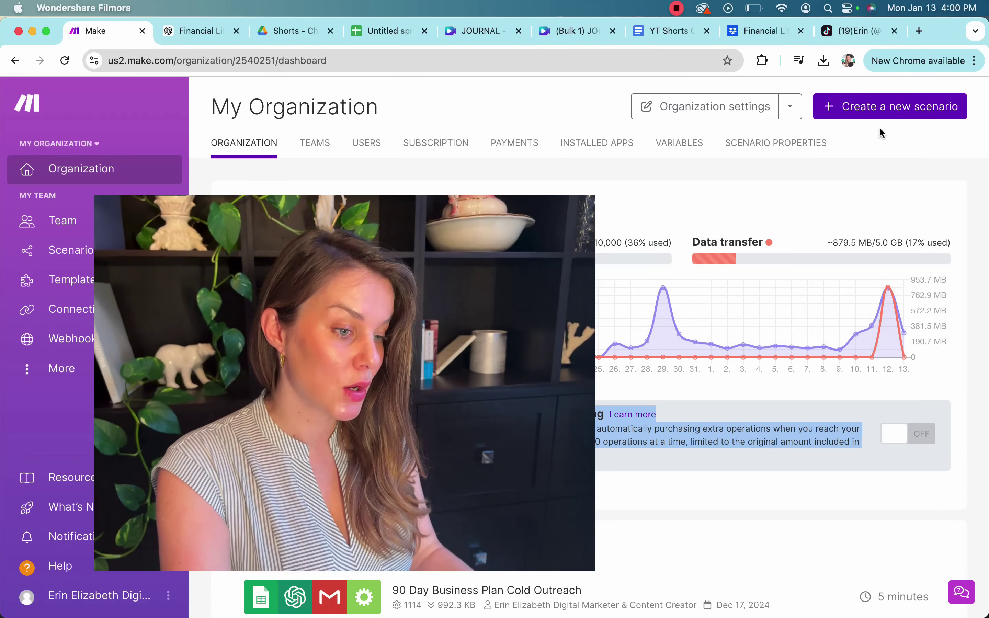
Create a new Make scenario starting with a Repeater set to repeat 201 times from 1
{"action": "left_click", "coordinate": [840, 108]}
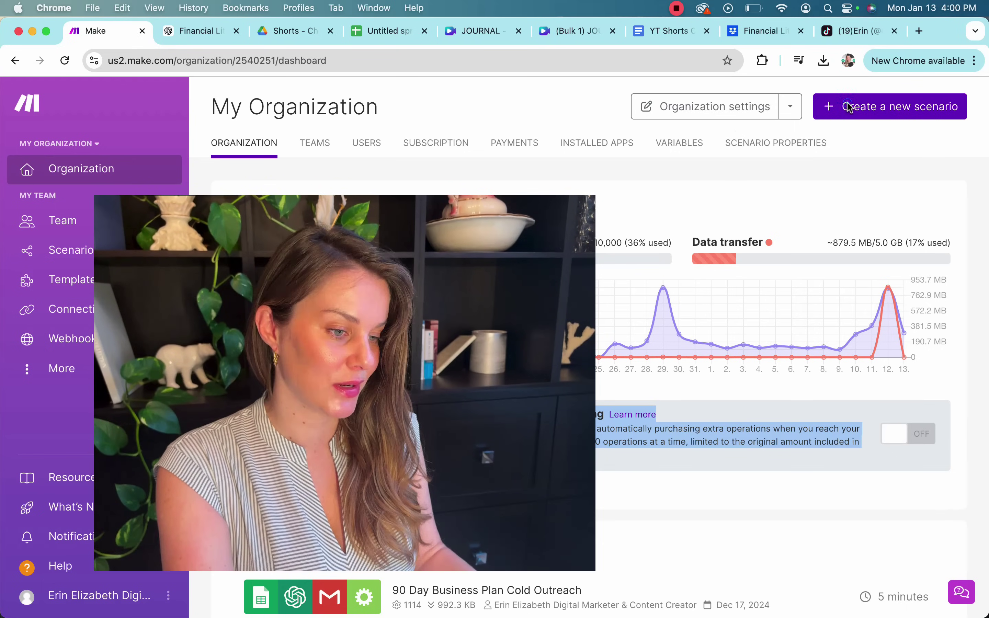
{"action": "left_click", "coordinate": [864, 111]}
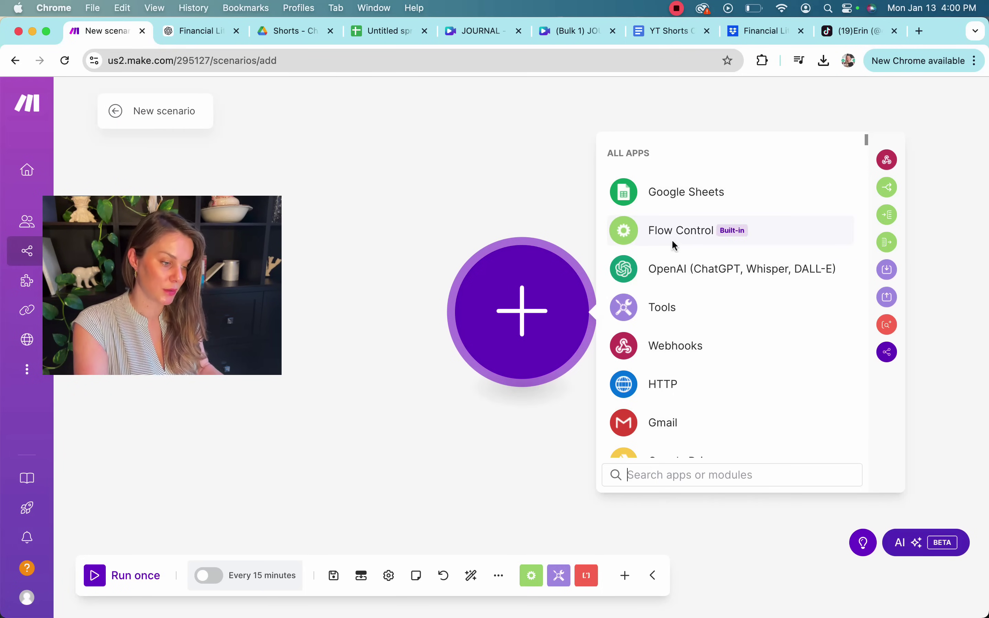
{"action": "left_click", "coordinate": [655, 475]}
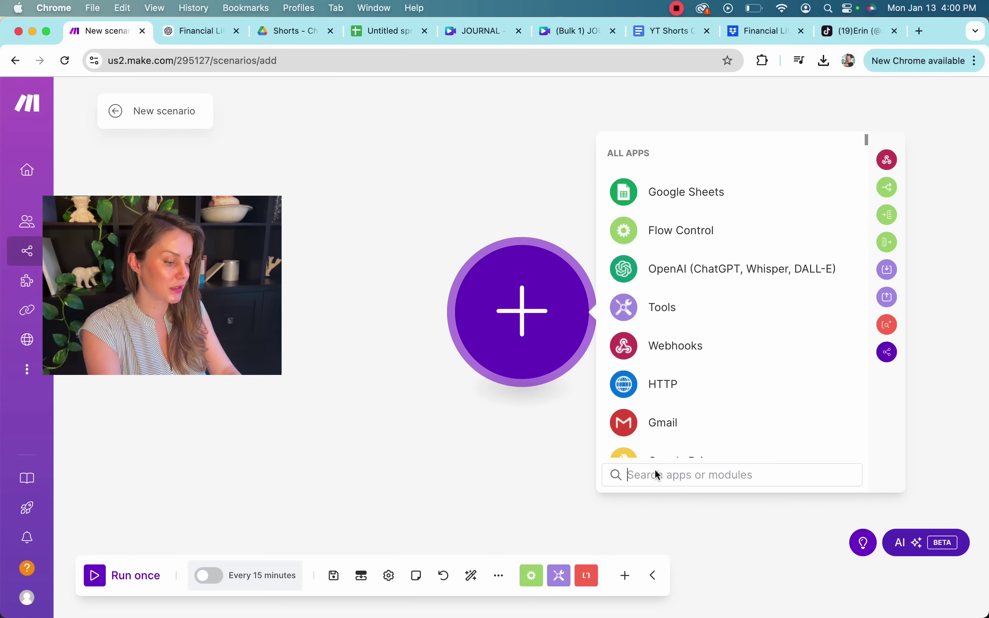
{"action": "type", "text": "repeat"}
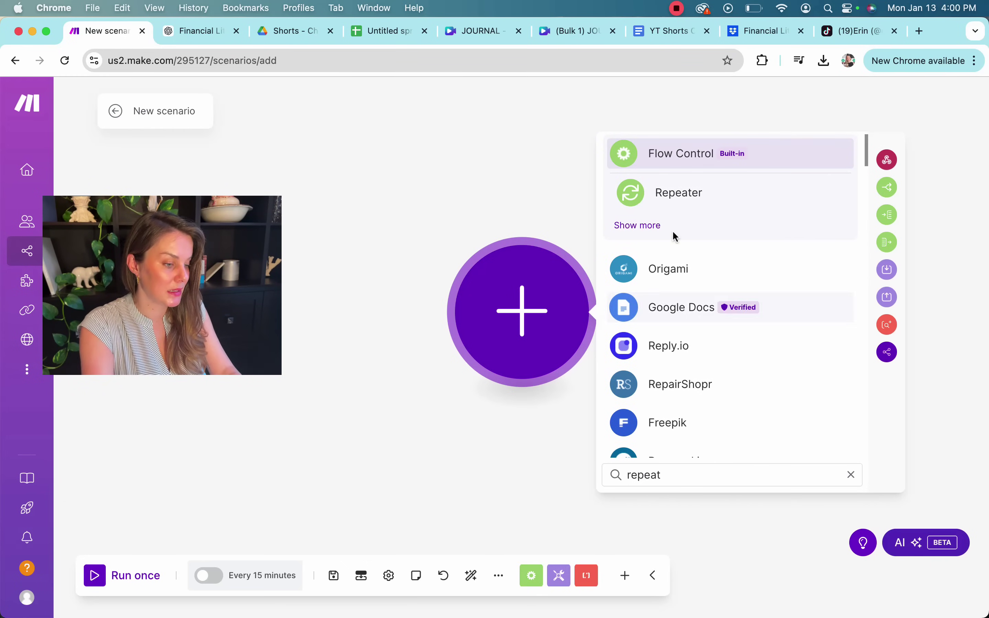
{"action": "left_click", "coordinate": [675, 197]}
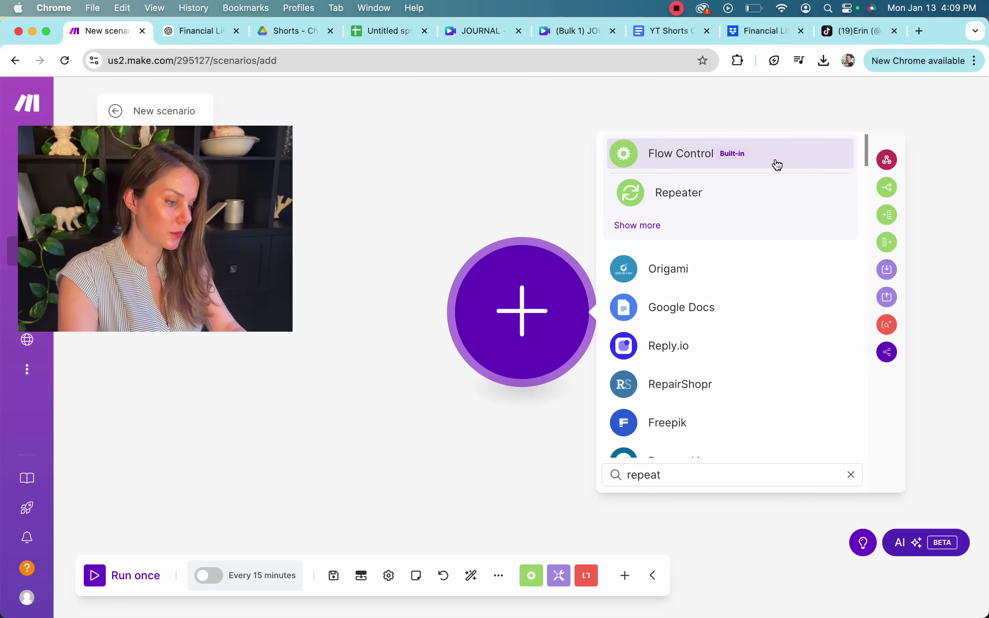
{"action": "left_click", "coordinate": [698, 196]}
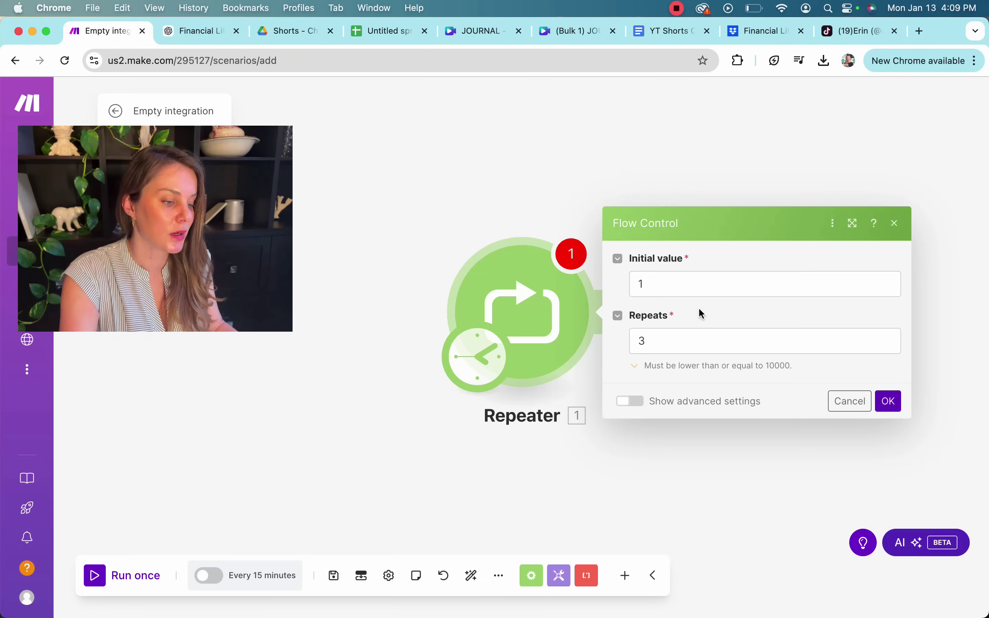
{"action": "left_click", "coordinate": [669, 343]}
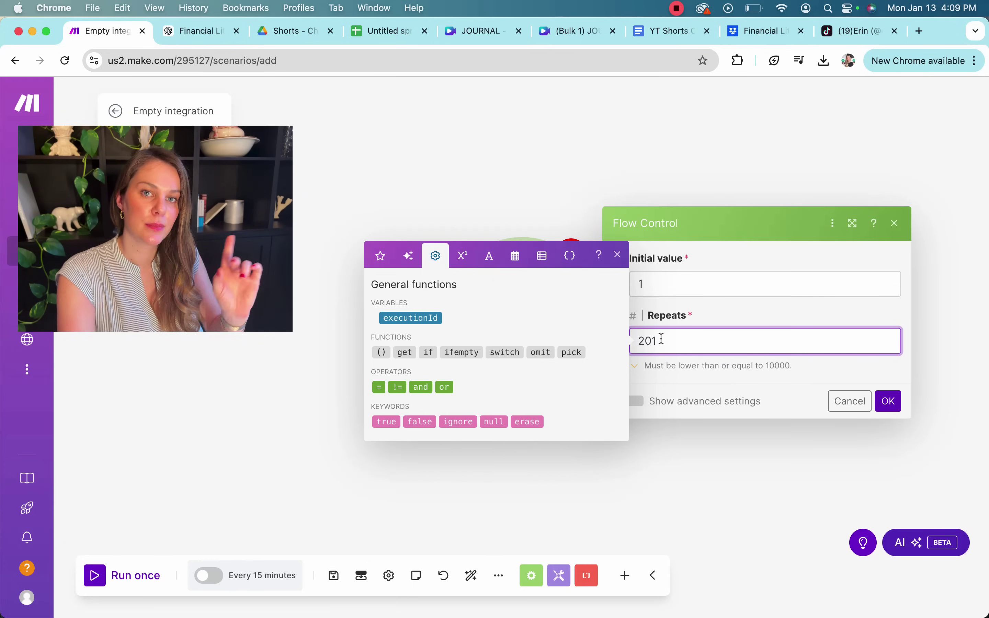
{"action": "left_click", "coordinate": [888, 402]}
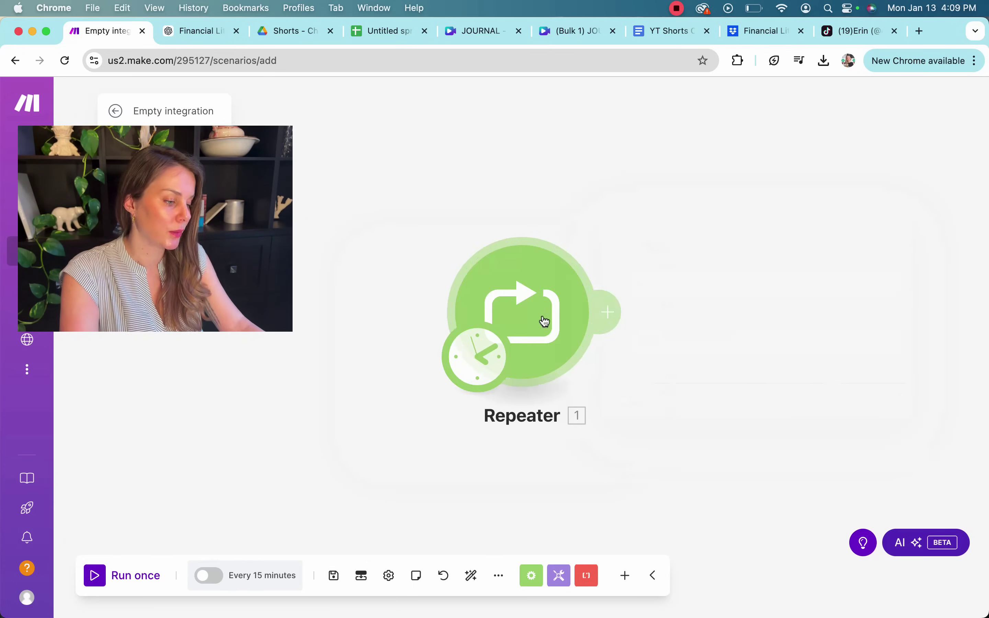
{"action": "left_click_drag", "start_coordinate": [544, 322], "coordinate": [464, 344]}
Add a Dropbox 'Download a File' module after the Repeater
{"action": "left_click", "coordinate": [464, 343]}
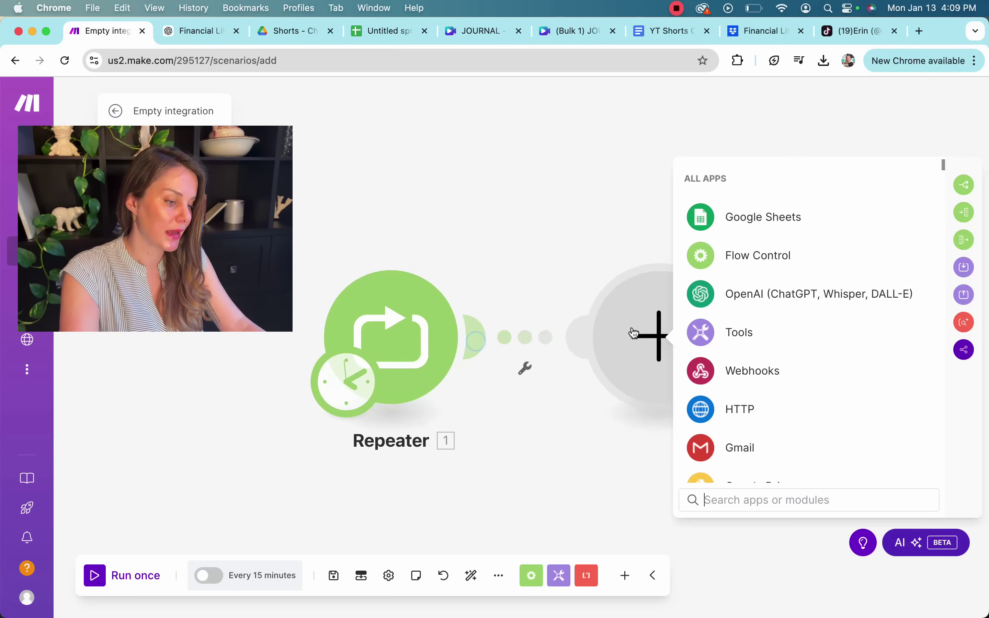
{"action": "type", "text": "drop"}
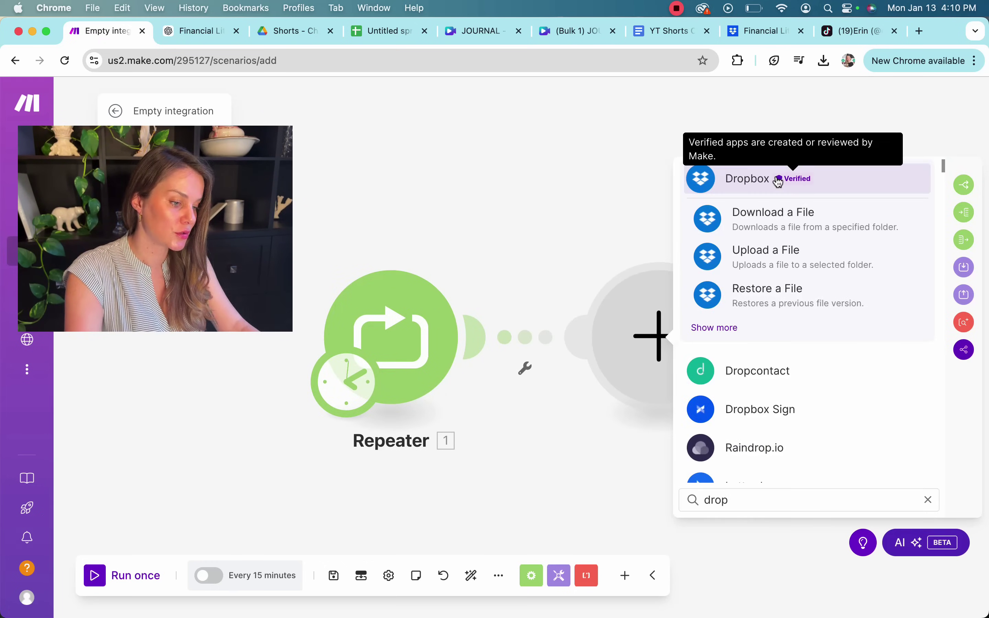
{"action": "left_click", "coordinate": [778, 183]}
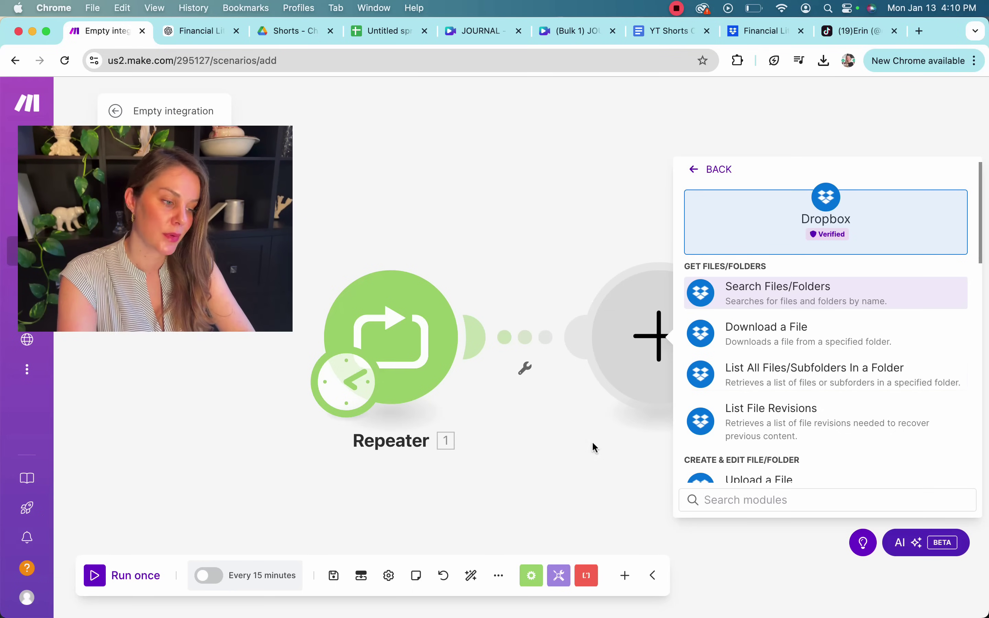
{"action": "left_click", "coordinate": [746, 346]}
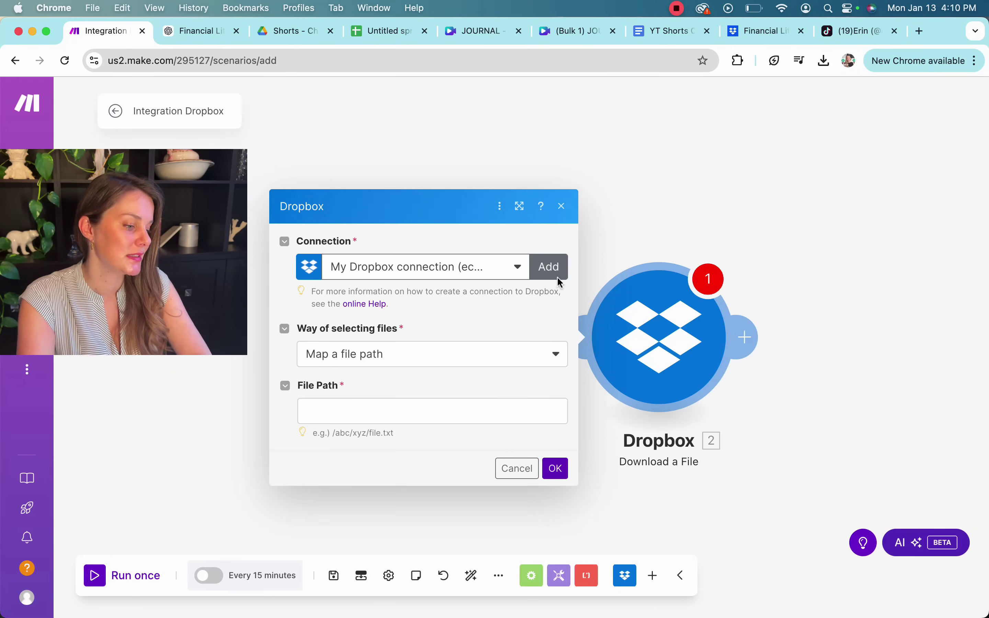
Select 34.mp4 from the Financial Literacy Tips folder as the file to download
{"action": "left_click", "coordinate": [452, 356]}
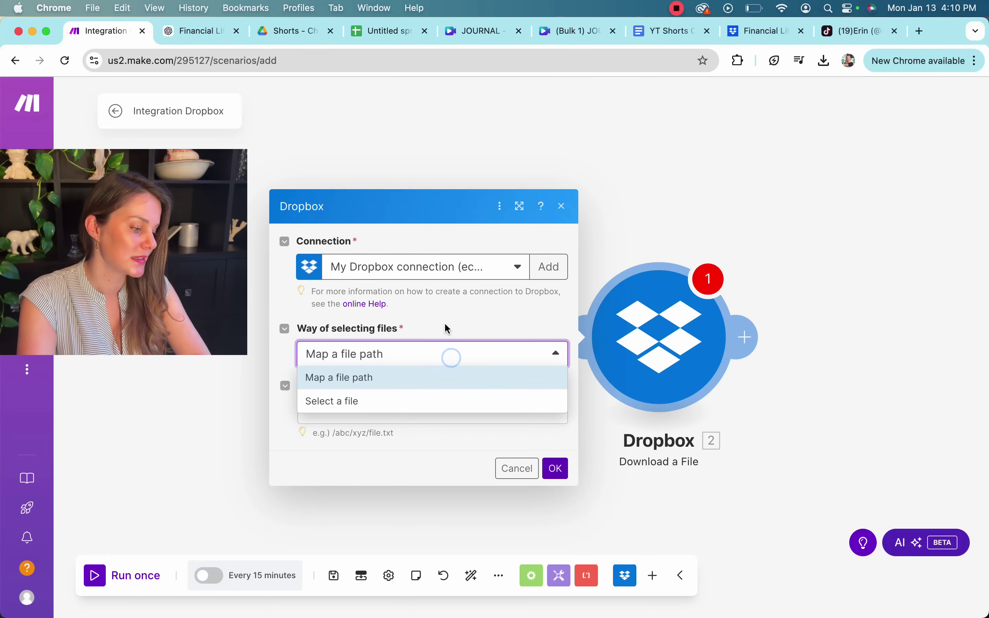
{"action": "left_click", "coordinate": [347, 402]}
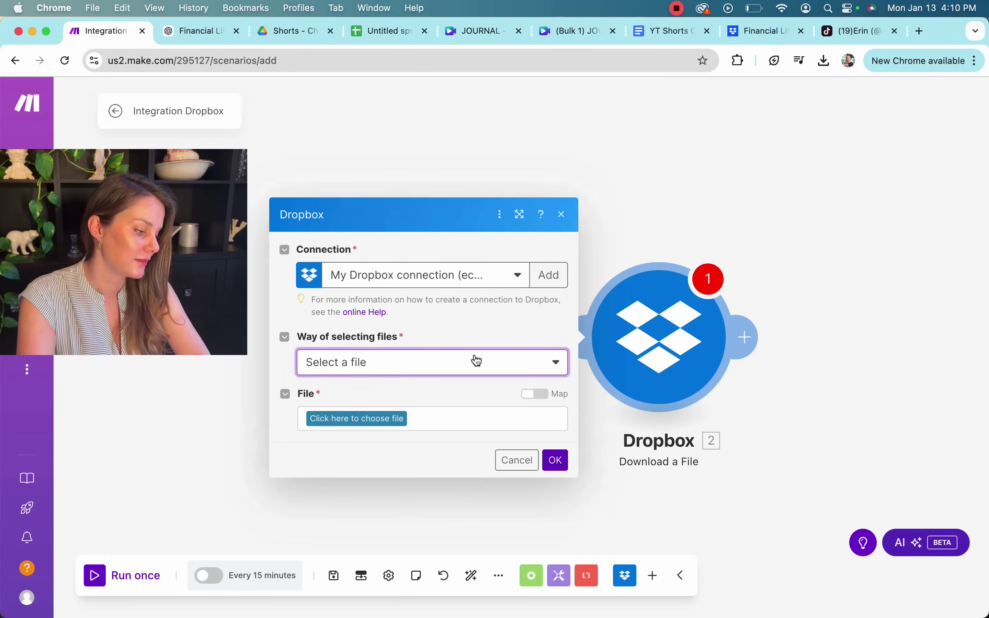
{"action": "left_click", "coordinate": [374, 417]}
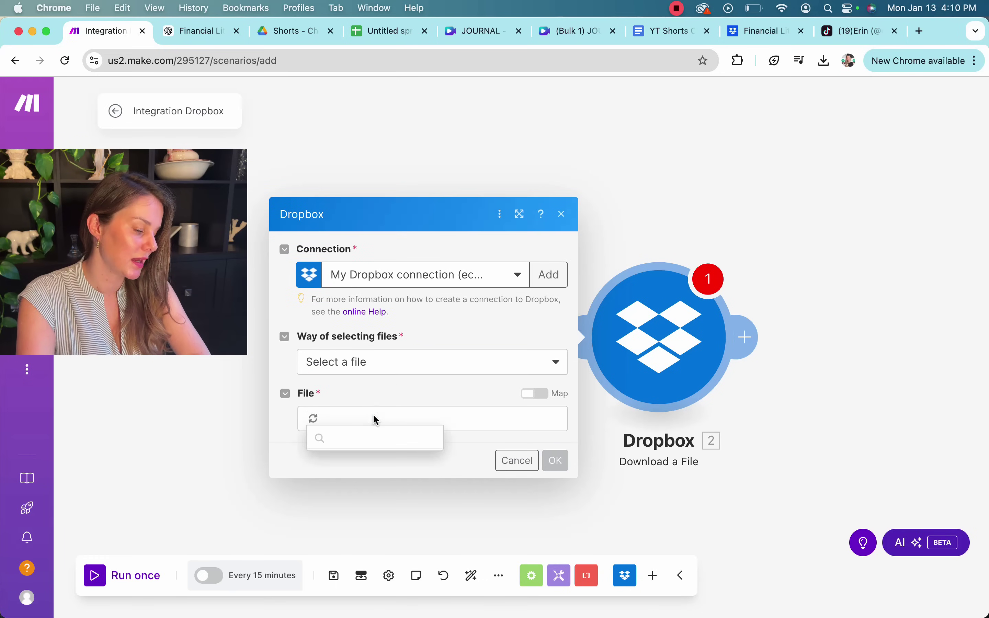
{"action": "left_click", "coordinate": [340, 486]}
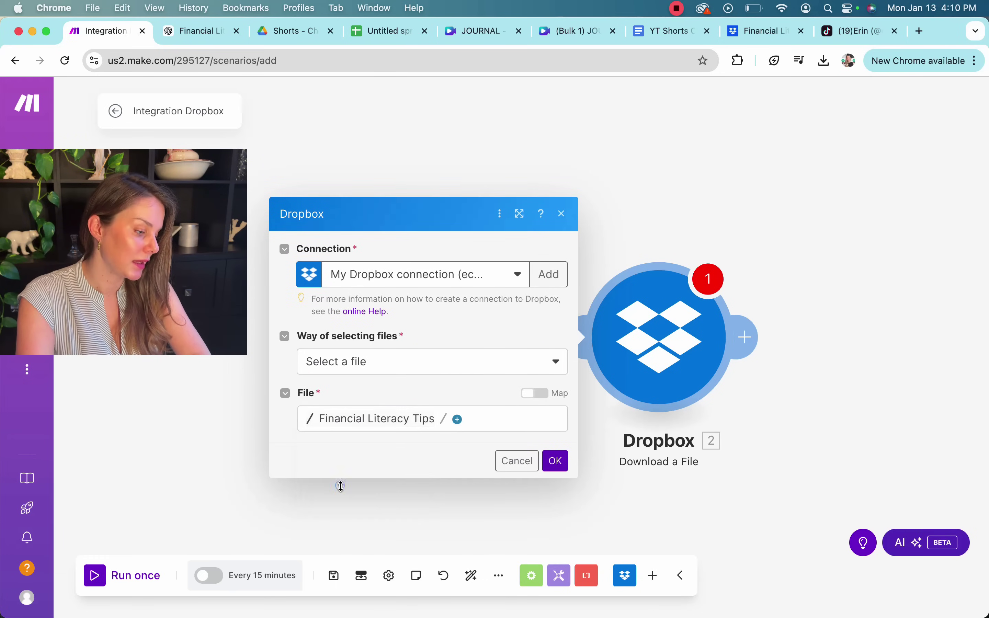
{"action": "left_click", "coordinate": [458, 419]}
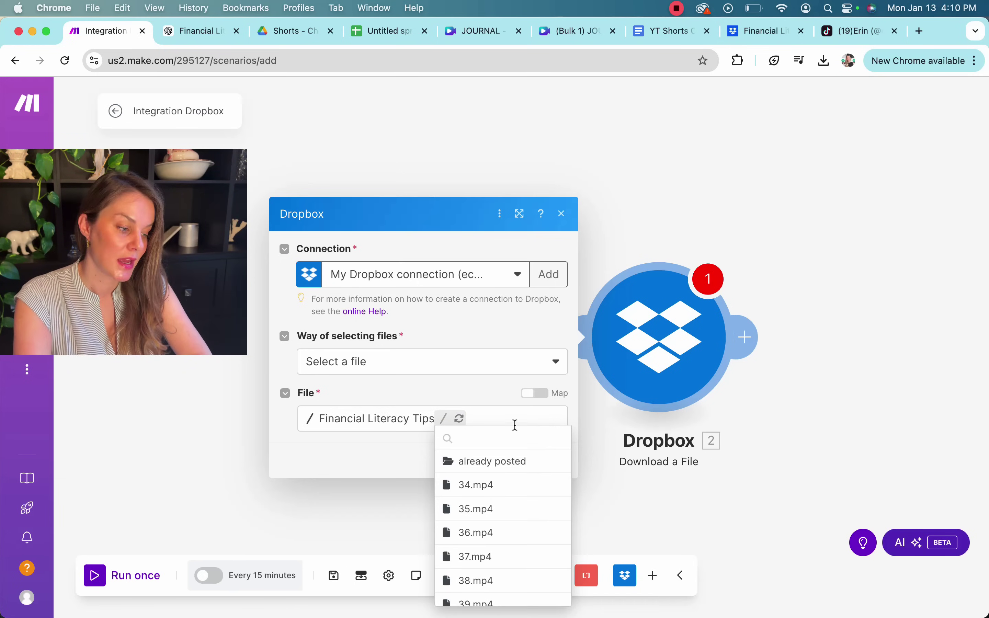
{"action": "left_click", "coordinate": [485, 485]}
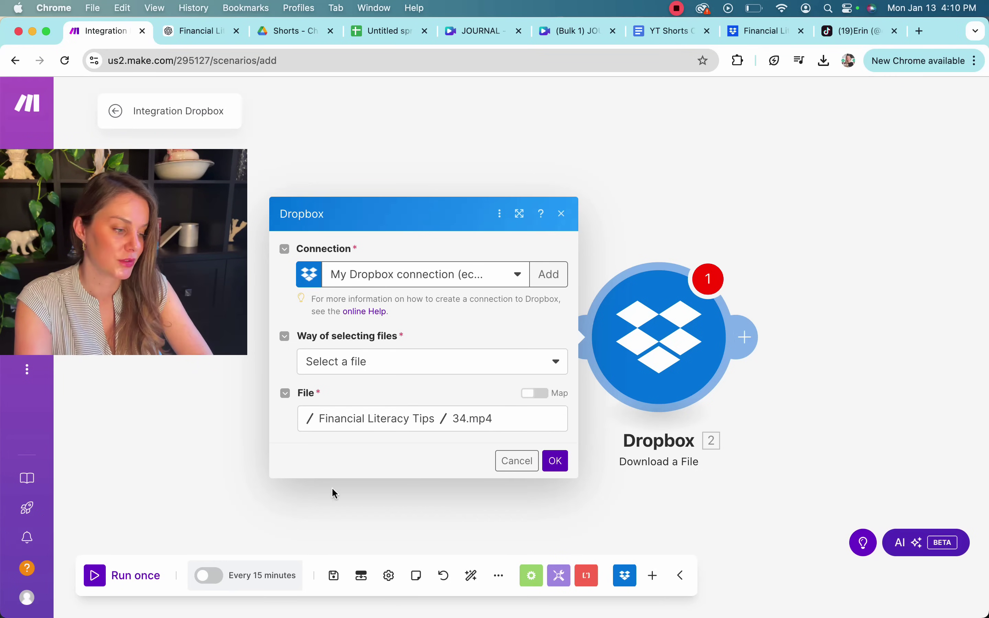
Change the file path to /Financial Literacy Tips/{{1.i}}.mp4 using the Repeater counter and save
{"action": "left_click", "coordinate": [529, 399]}
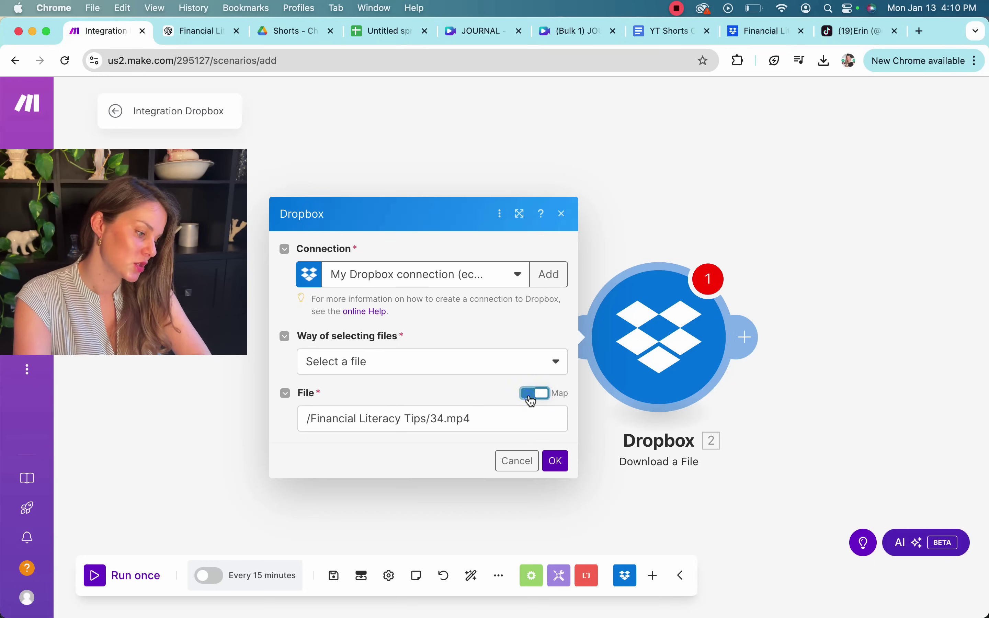
{"action": "left_click", "coordinate": [445, 419]}
{"action": "key", "text": "BackSpace"}
{"action": "key", "text": "BackSpace"}
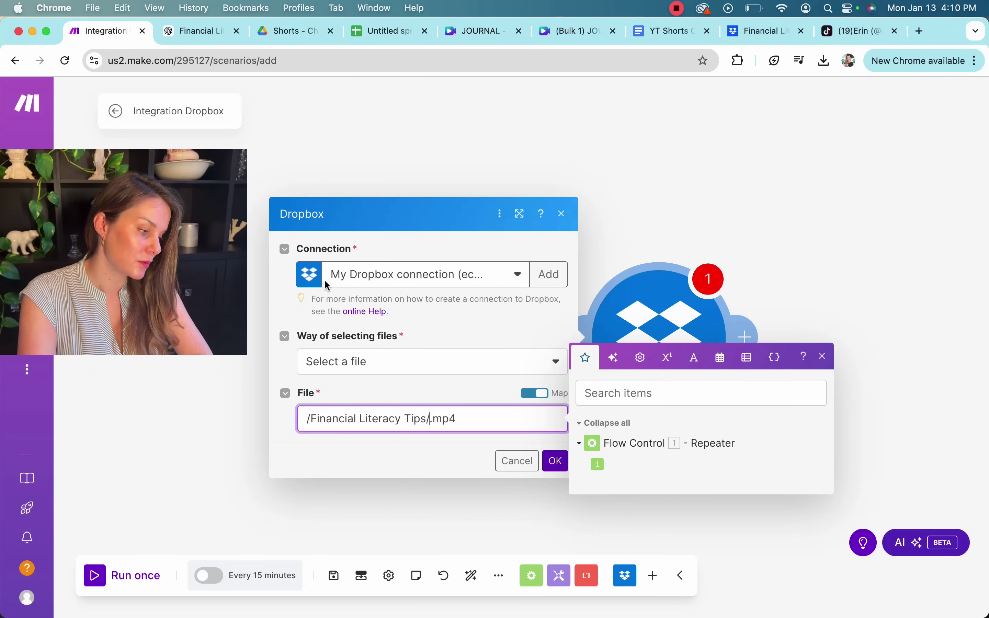
{"action": "left_click", "coordinate": [412, 211]}
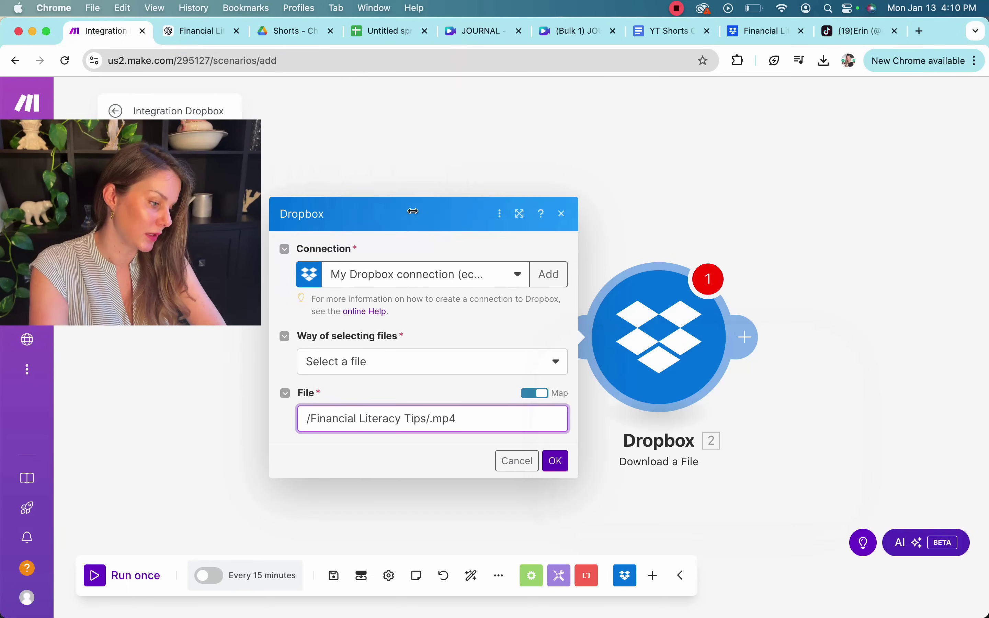
{"action": "left_click", "coordinate": [558, 213]}
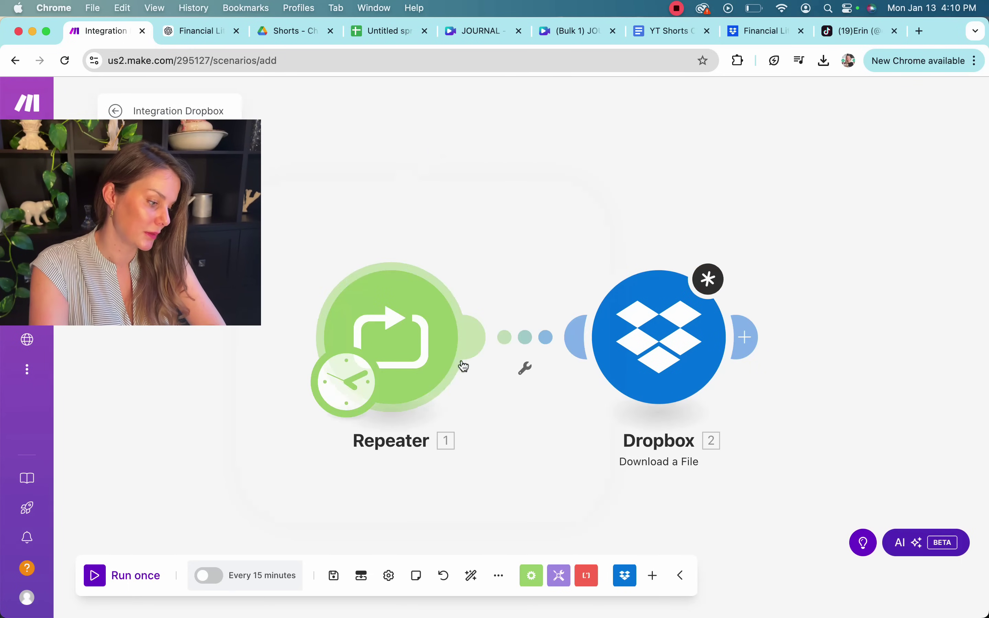
{"action": "left_click", "coordinate": [684, 340]}
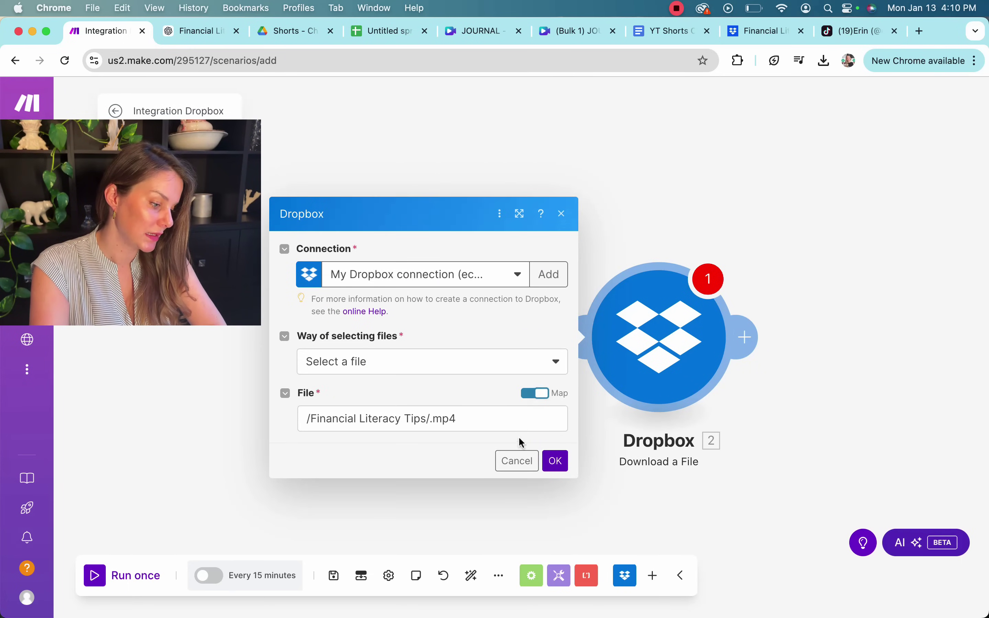
{"action": "left_click", "coordinate": [456, 415]}
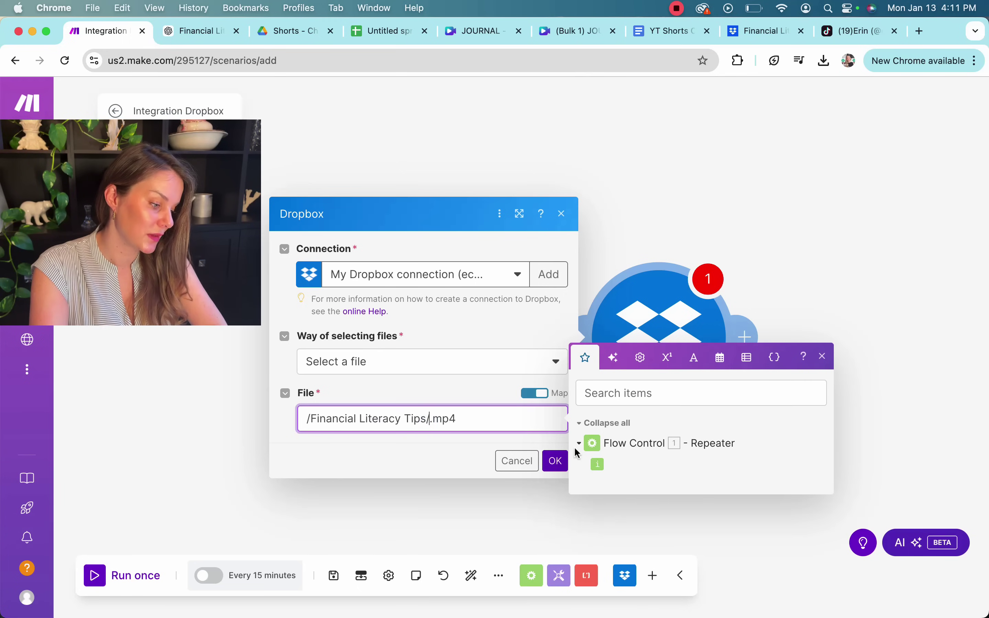
{"action": "left_click_drag", "start_coordinate": [598, 466], "coordinate": [434, 419]}
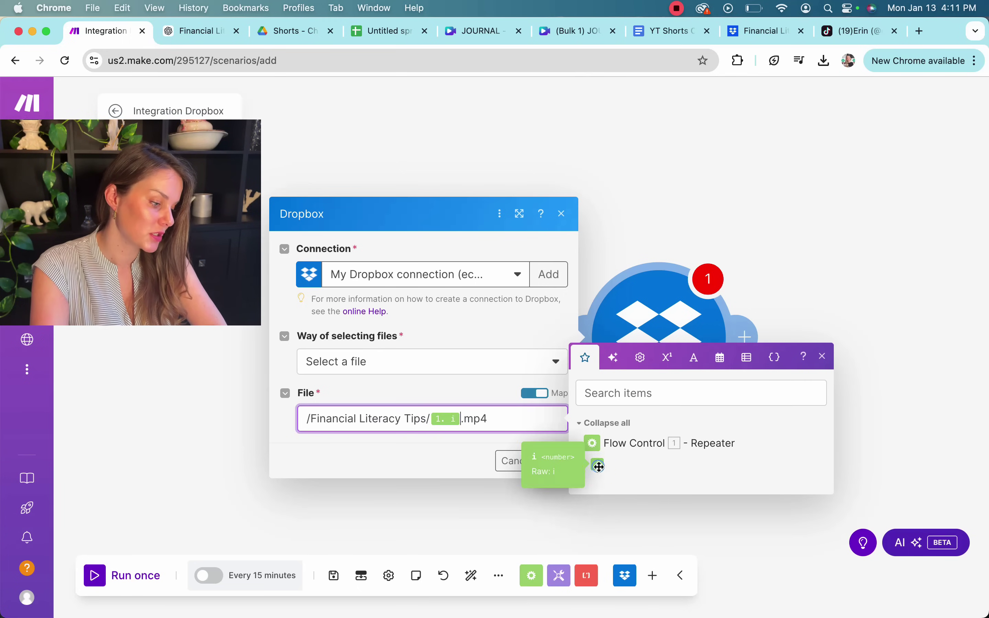
{"action": "left_click", "coordinate": [402, 441]}
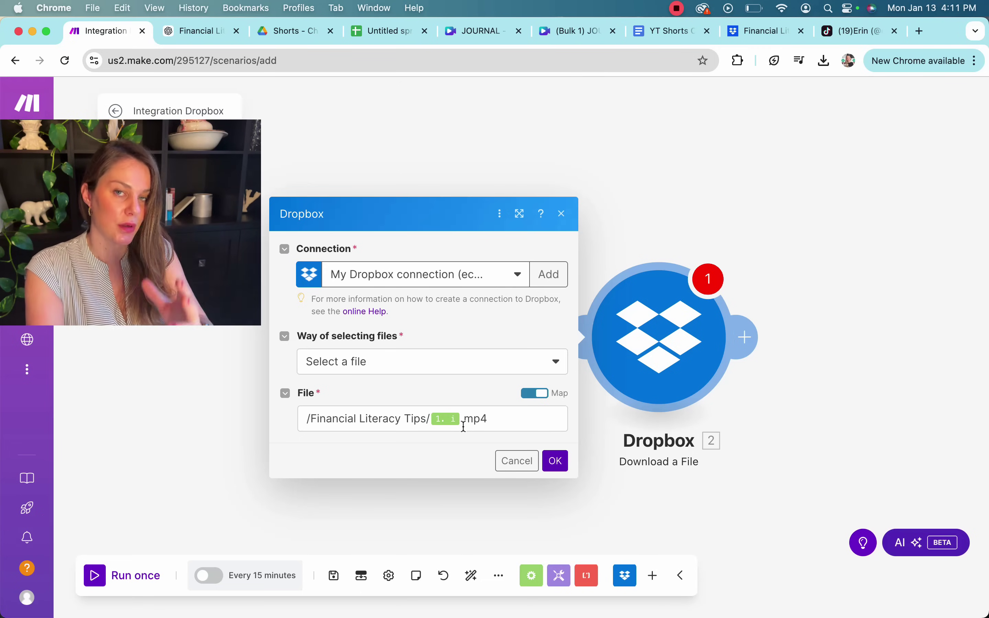
{"action": "left_click", "coordinate": [557, 462]}
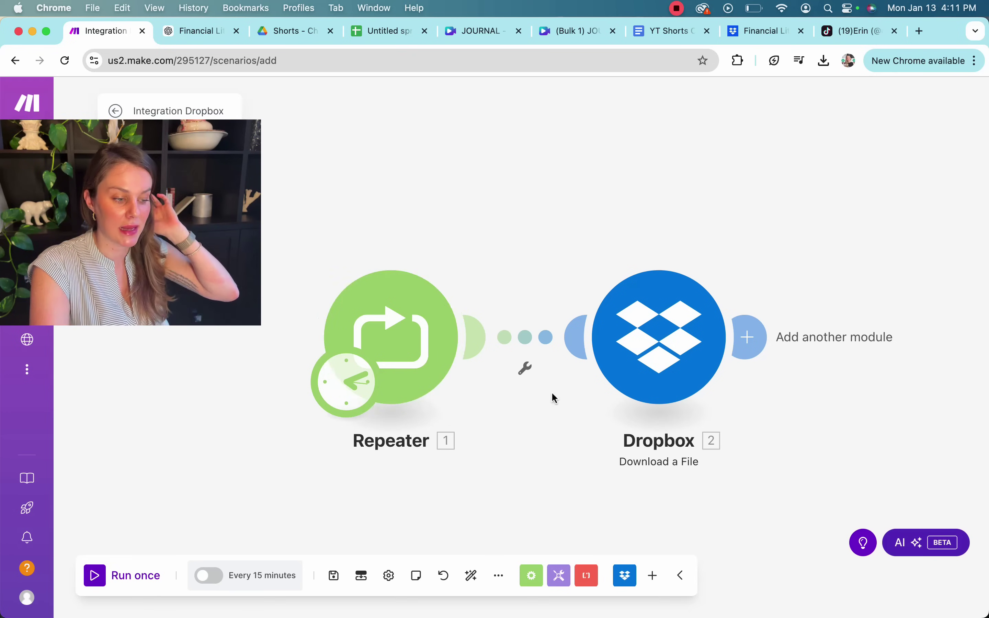
Search 'you' to add a YouTube module after the Dropbox step
{"action": "scroll", "coordinate": [552, 394], "scroll_direction": "right", "scroll_amount": 5}
{"action": "left_click", "coordinate": [570, 337]}
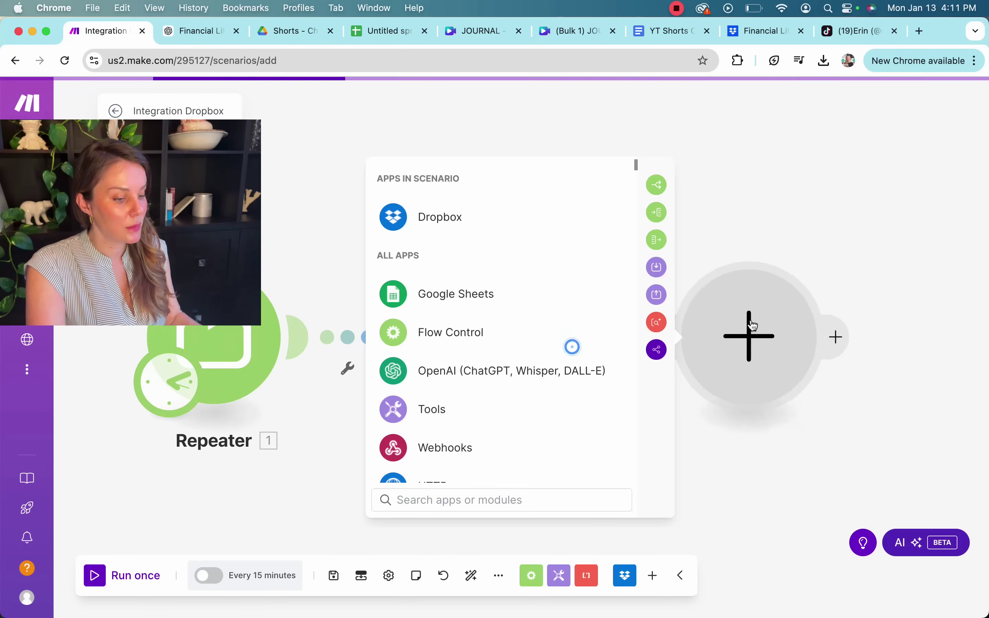
{"action": "type", "text": "you"}
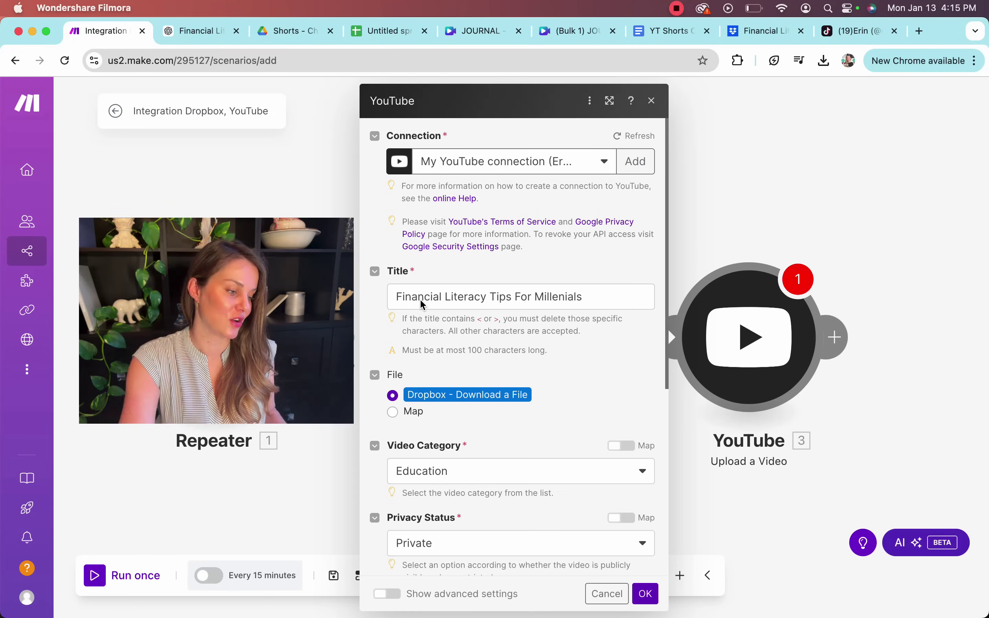
{"action": "scroll", "coordinate": [417, 352], "scroll_direction": "down", "scroll_amount": 2}
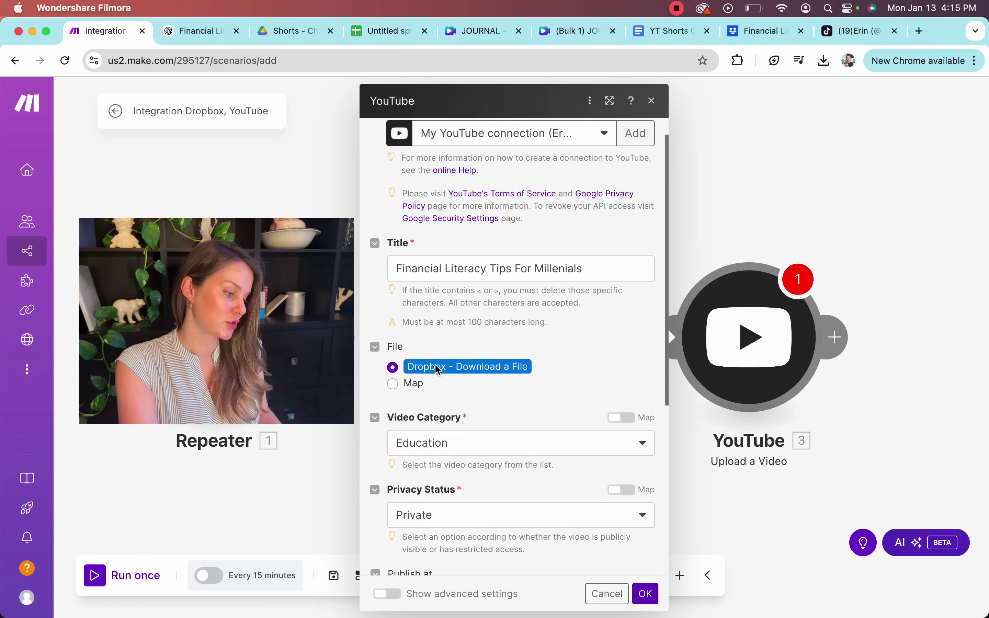
{"action": "scroll", "coordinate": [508, 372], "scroll_direction": "down", "scroll_amount": 2}
{"action": "scroll", "coordinate": [508, 372], "scroll_direction": "down", "scroll_amount": 2}
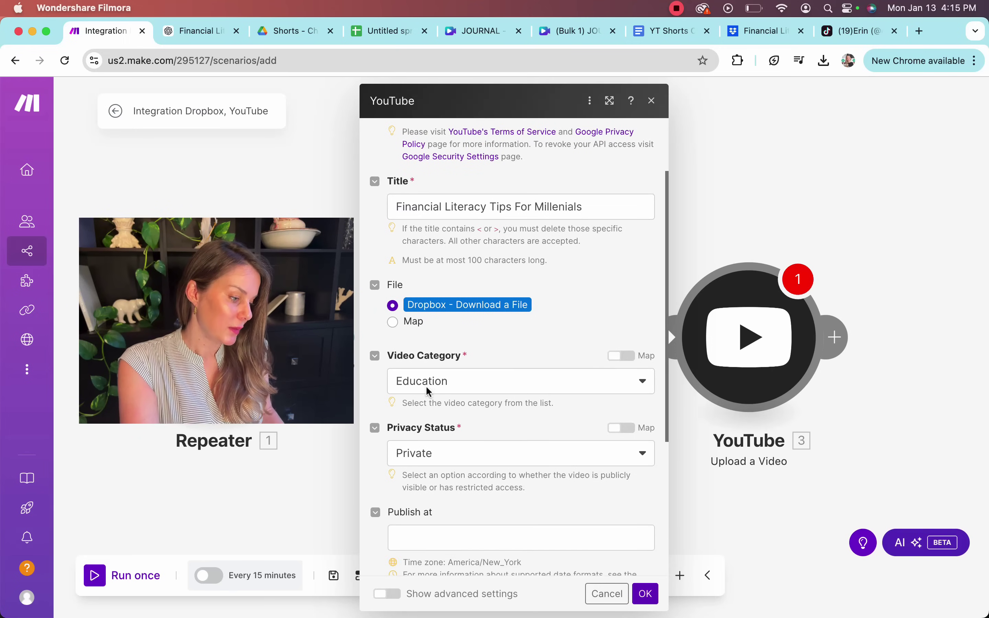
{"action": "left_click", "coordinate": [472, 387]}
{"action": "scroll", "coordinate": [527, 332], "scroll_direction": "down", "scroll_amount": 2}
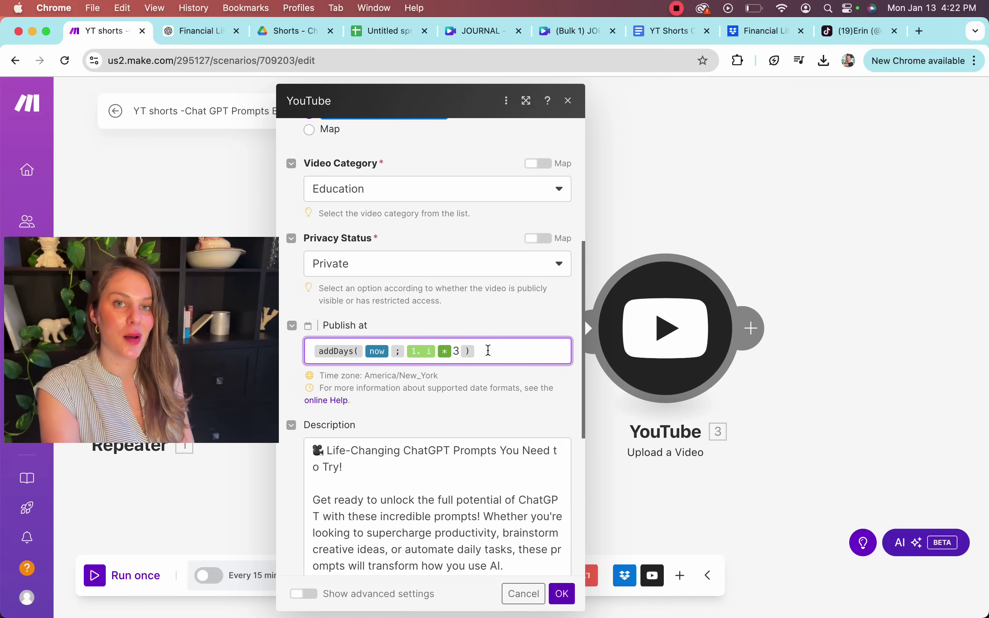
Rewrite the Publish at formula to addDays(now; i × 10) using the math multiplication operator
{"action": "mouse_move", "coordinate": [348, 353]}
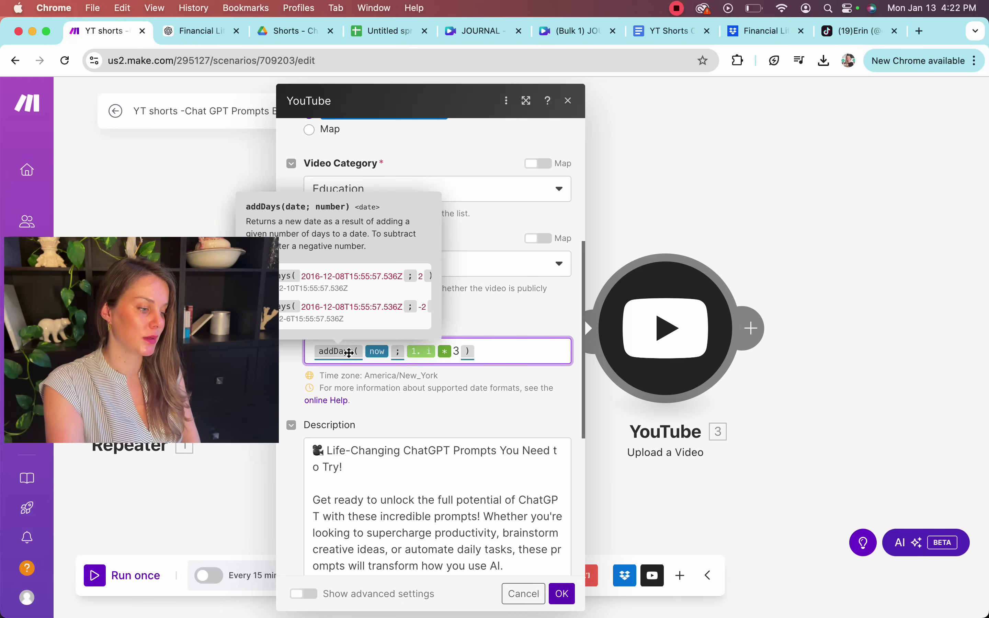
{"action": "left_click", "coordinate": [517, 350]}
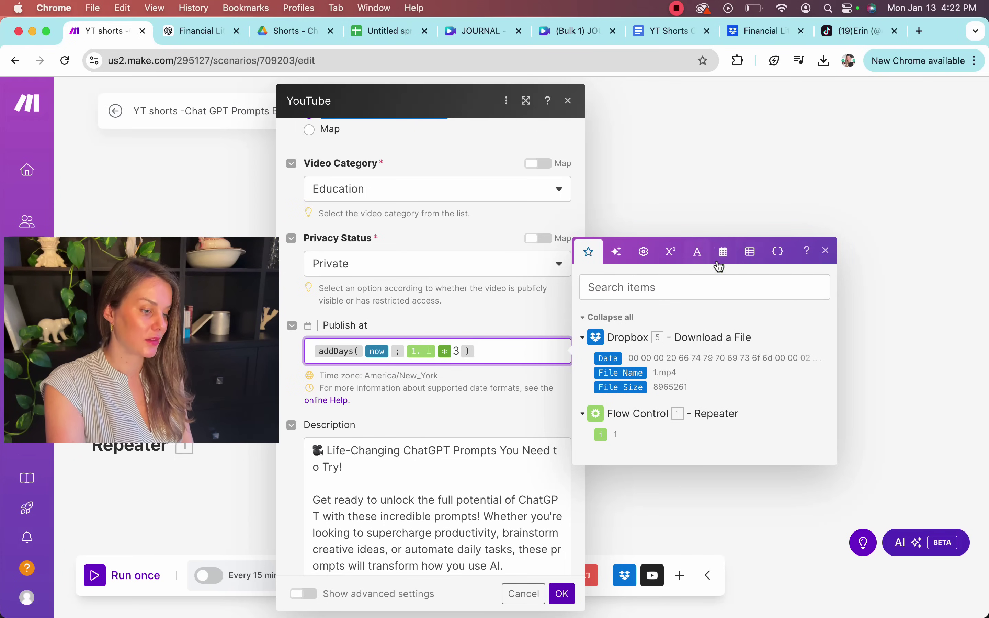
{"action": "left_click", "coordinate": [730, 258]}
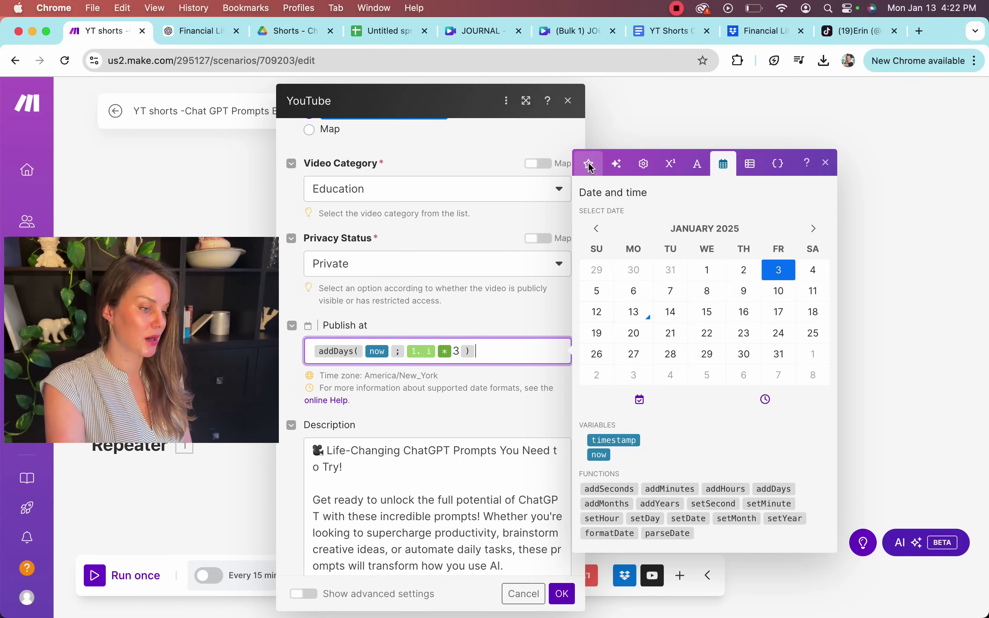
{"action": "left_click", "coordinate": [589, 163]}
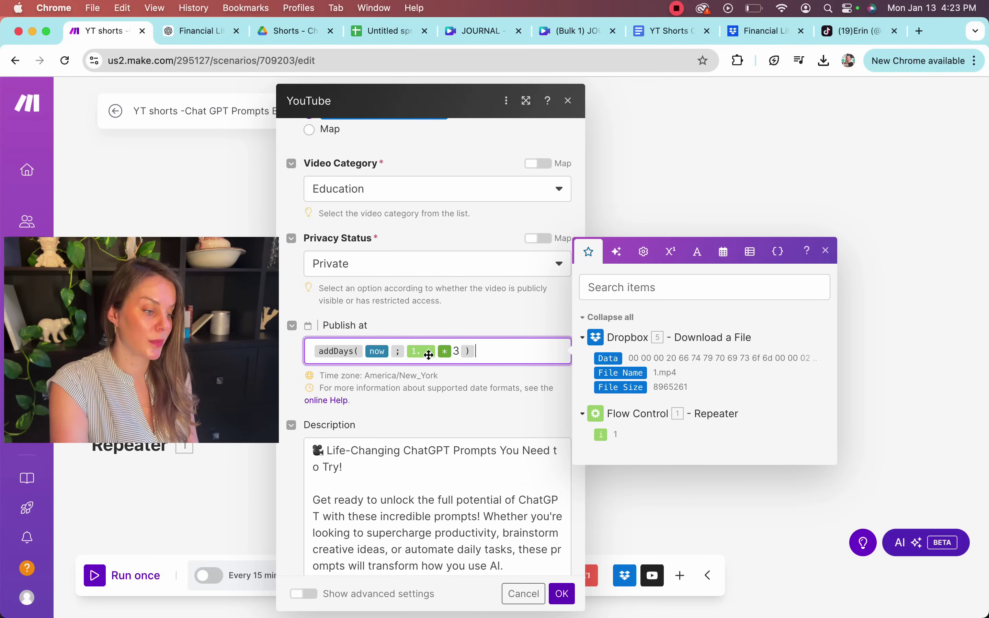
{"action": "mouse_move", "coordinate": [428, 355]}
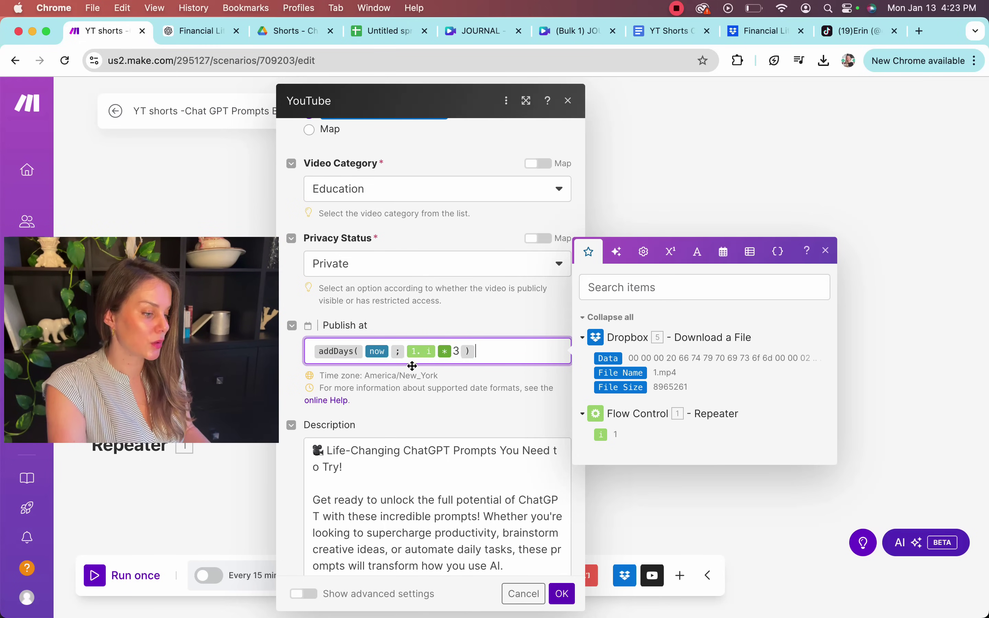
{"action": "left_click", "coordinate": [671, 252]}
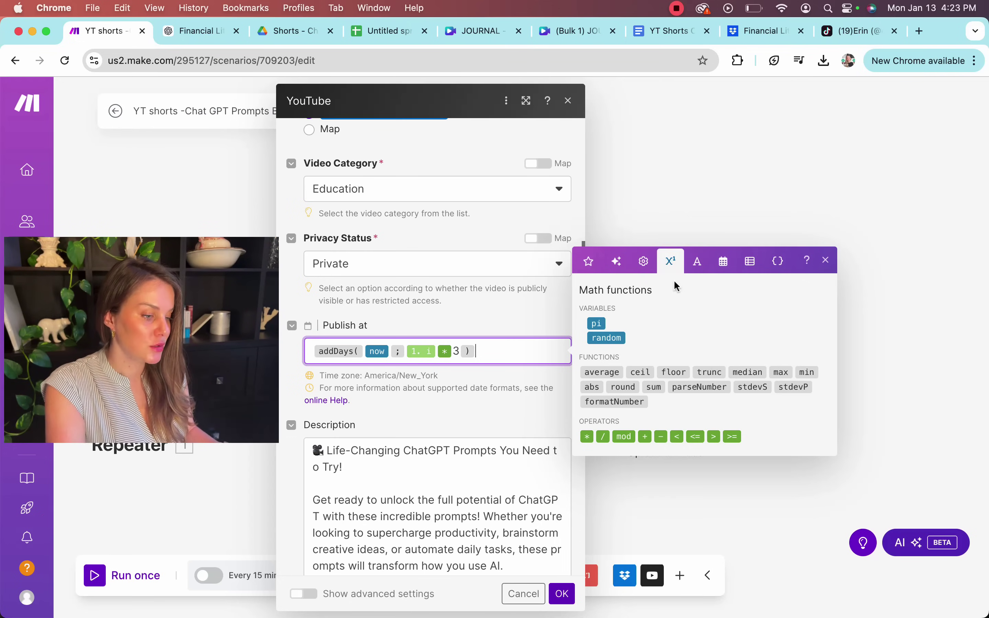
{"action": "left_click_drag", "start_coordinate": [588, 438], "coordinate": [376, 342]}
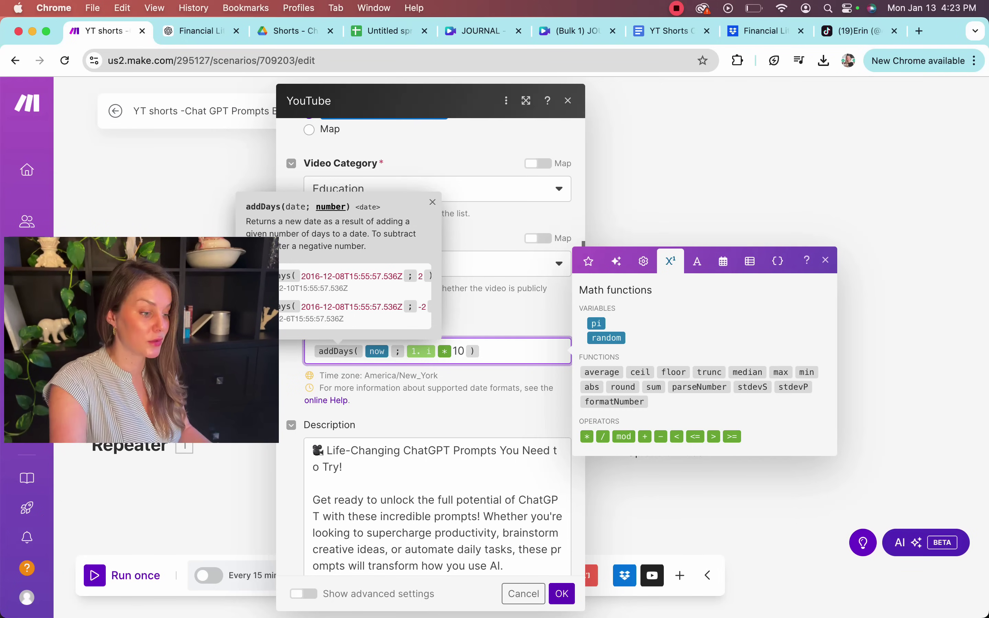
Review the video Description field, then confirm the YouTube upload module settings with OK
{"action": "scroll", "coordinate": [449, 467], "scroll_direction": "down", "scroll_amount": 3}
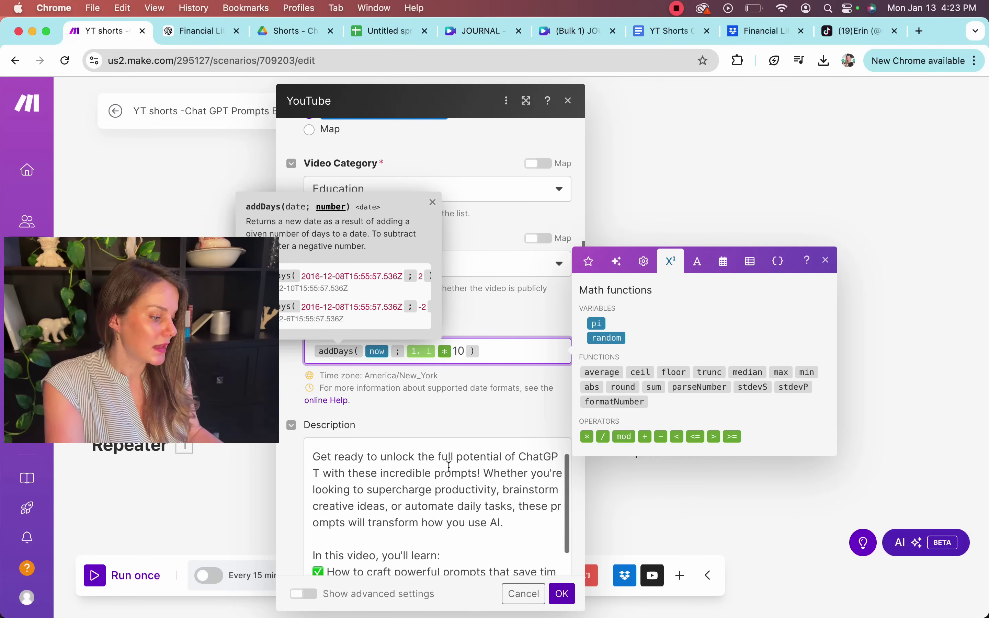
{"action": "left_click", "coordinate": [500, 408]}
{"action": "scroll", "coordinate": [389, 410], "scroll_direction": "down", "scroll_amount": 2}
{"action": "scroll", "coordinate": [426, 425], "scroll_direction": "down", "scroll_amount": 5}
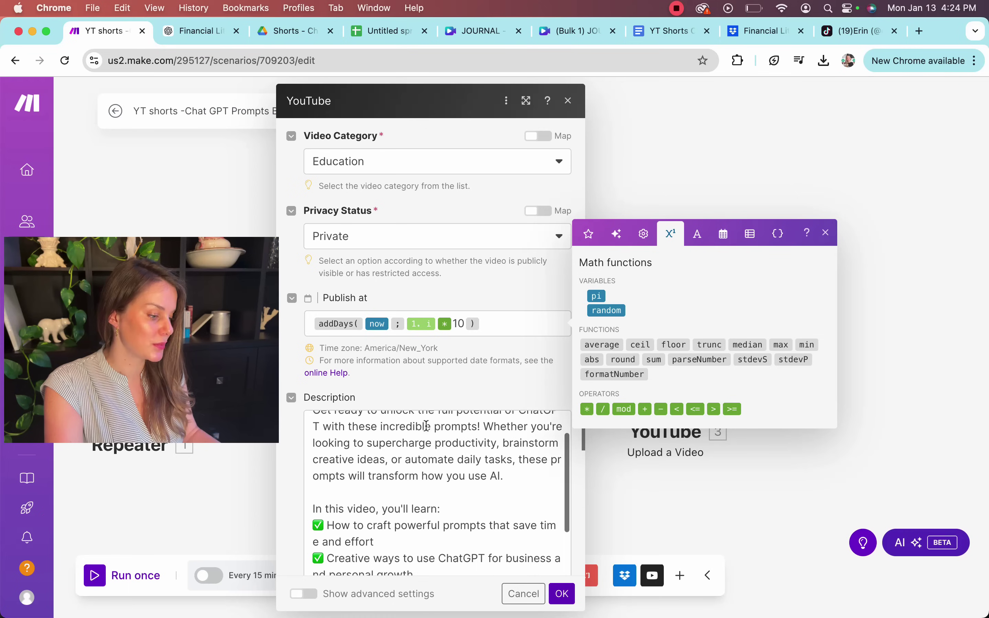
{"action": "scroll", "coordinate": [426, 426], "scroll_direction": "down", "scroll_amount": 5}
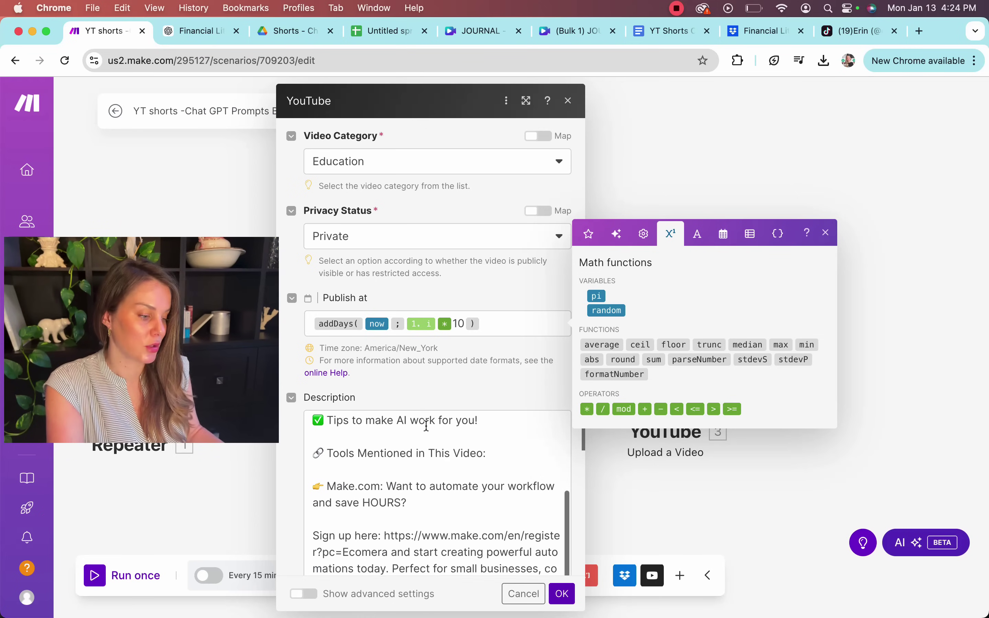
{"action": "scroll", "coordinate": [413, 519], "scroll_direction": "down", "scroll_amount": 3}
{"action": "scroll", "coordinate": [413, 520], "scroll_direction": "down", "scroll_amount": 10}
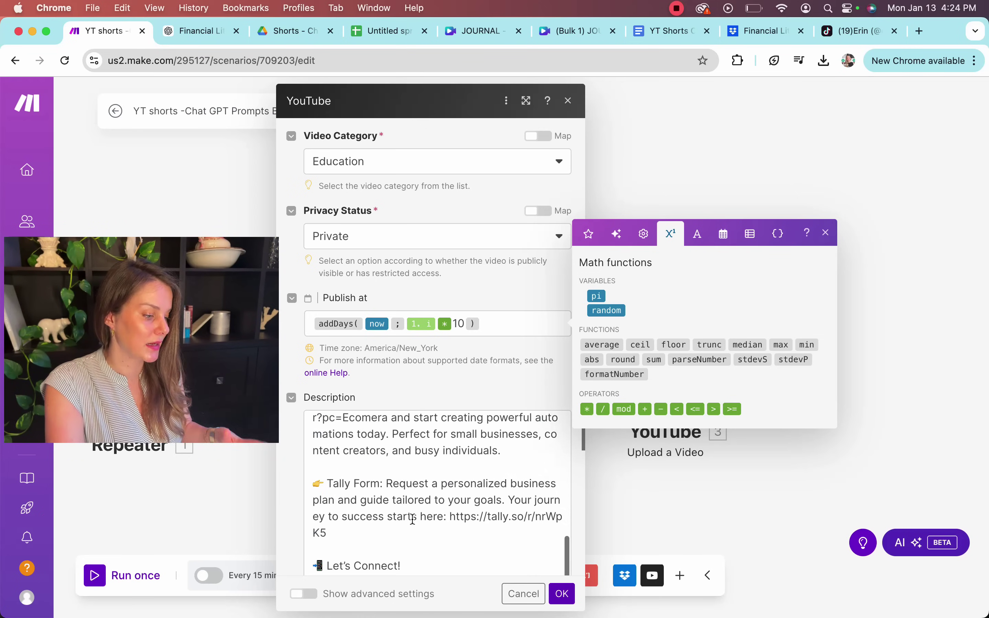
{"action": "scroll", "coordinate": [413, 520], "scroll_direction": "down", "scroll_amount": 6}
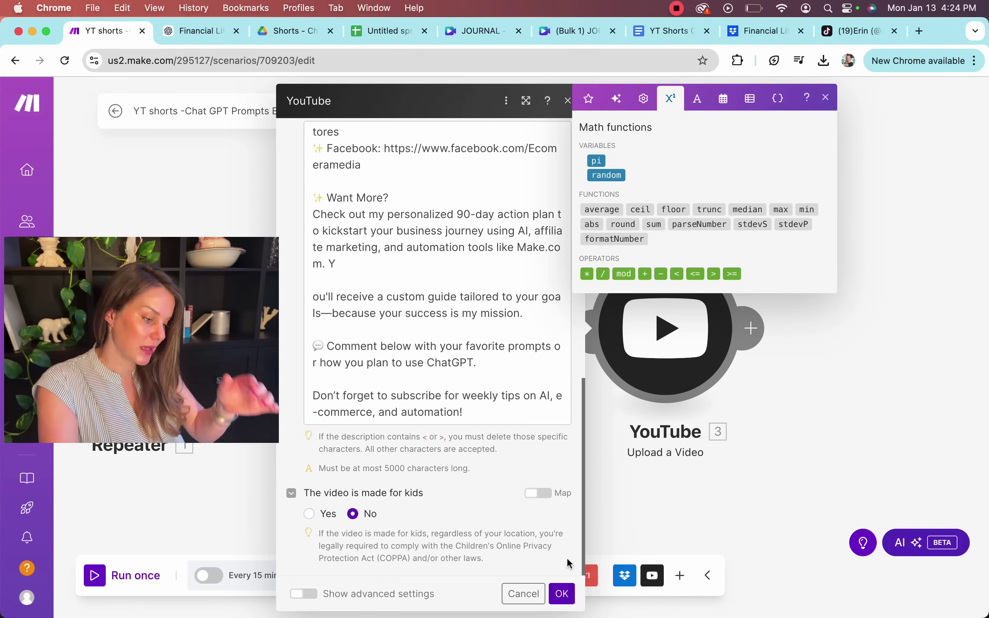
{"action": "left_click", "coordinate": [567, 597]}
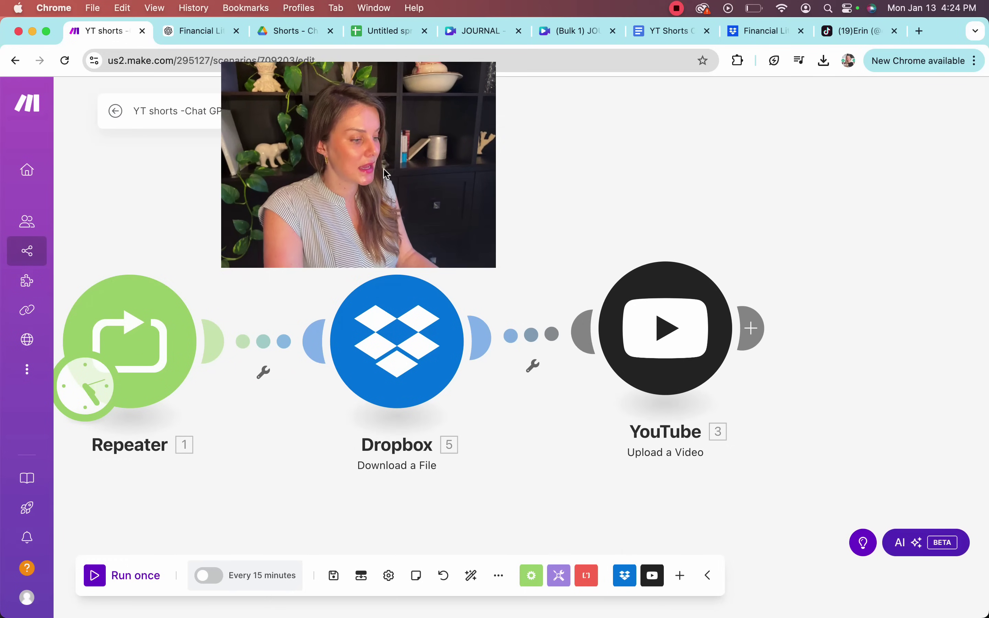
{"action": "scroll", "coordinate": [369, 290], "scroll_direction": "down", "scroll_amount": 1}
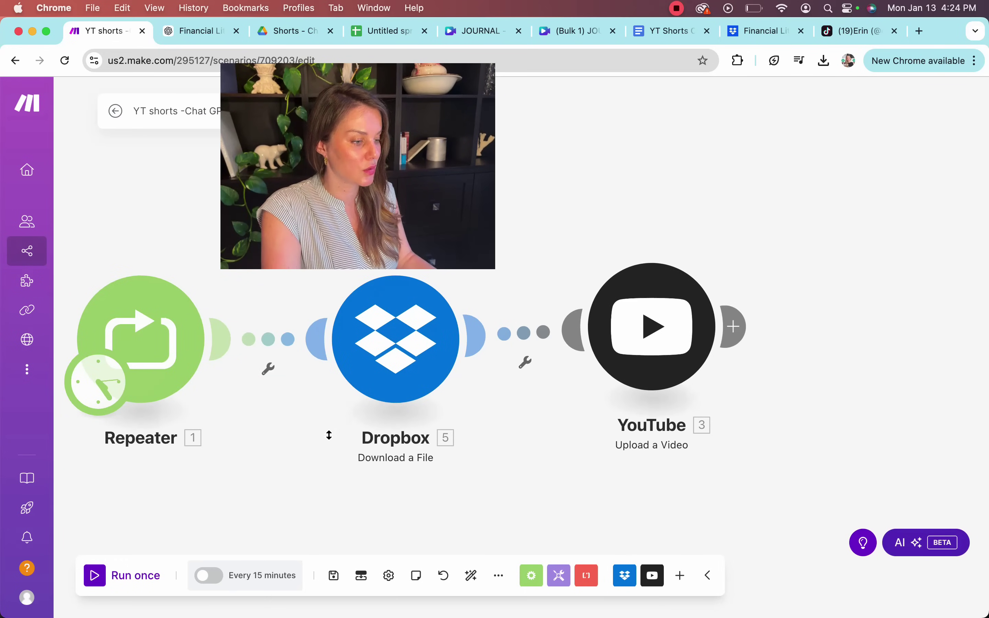
{"action": "mouse_move", "coordinate": [136, 546]}
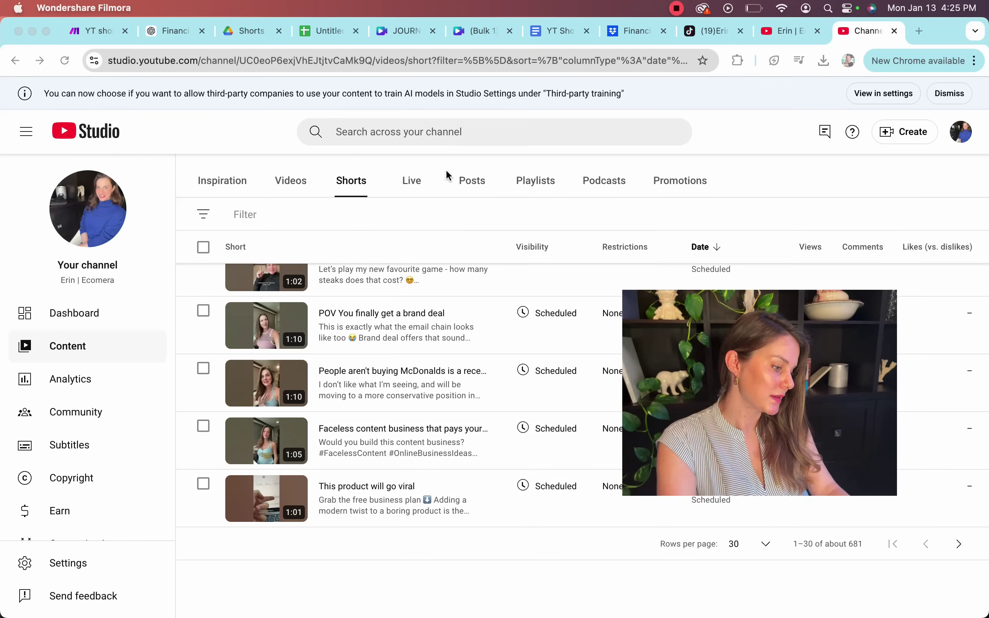
Scroll the Shorts list to check the ChatGPT Prompts shorts scheduled every three days through Apr 18, 2025
{"action": "scroll", "coordinate": [406, 423], "scroll_direction": "up", "scroll_amount": 4}
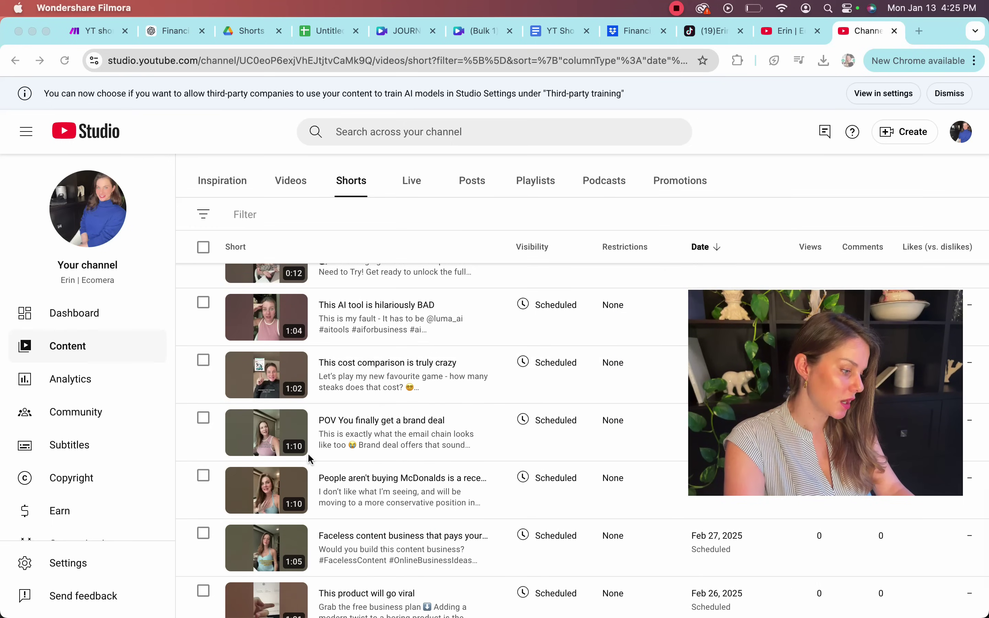
{"action": "scroll", "coordinate": [308, 458], "scroll_direction": "up", "scroll_amount": 4}
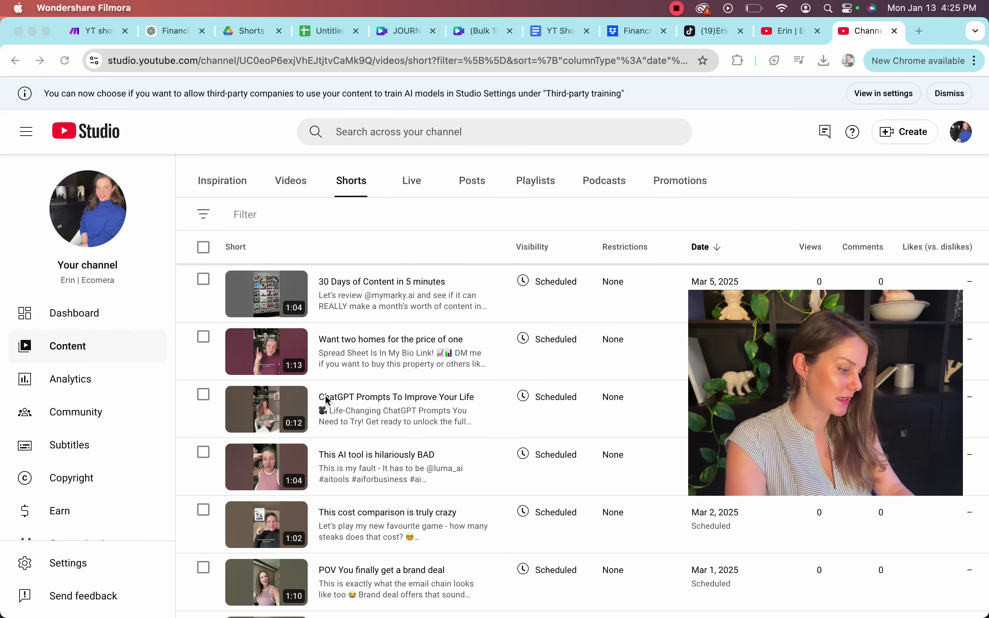
{"action": "left_click", "coordinate": [350, 399]}
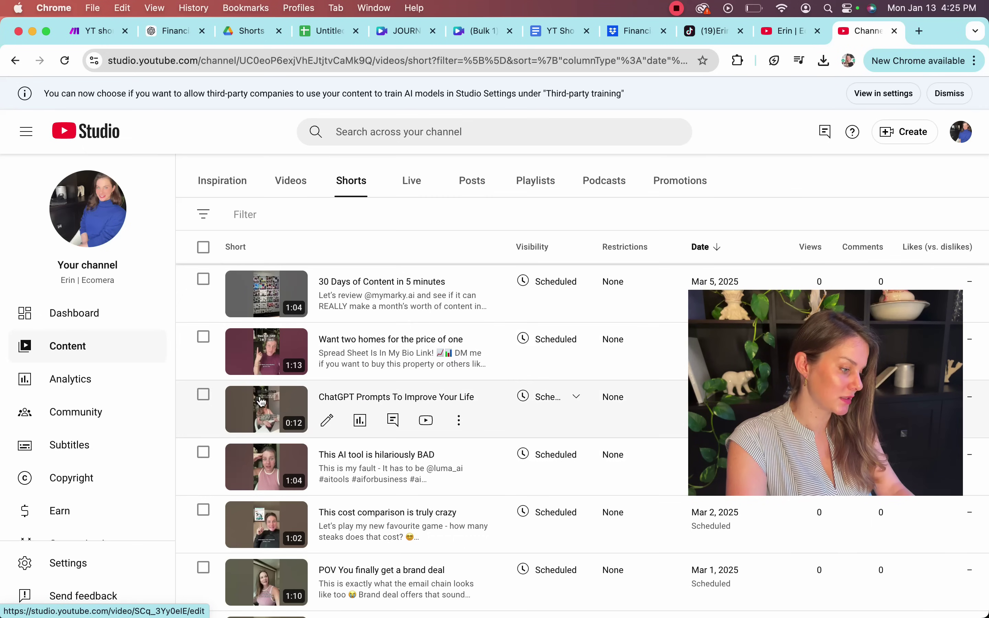
{"action": "scroll", "coordinate": [370, 368], "scroll_direction": "up", "scroll_amount": 2}
{"action": "scroll", "coordinate": [371, 368], "scroll_direction": "up", "scroll_amount": 4}
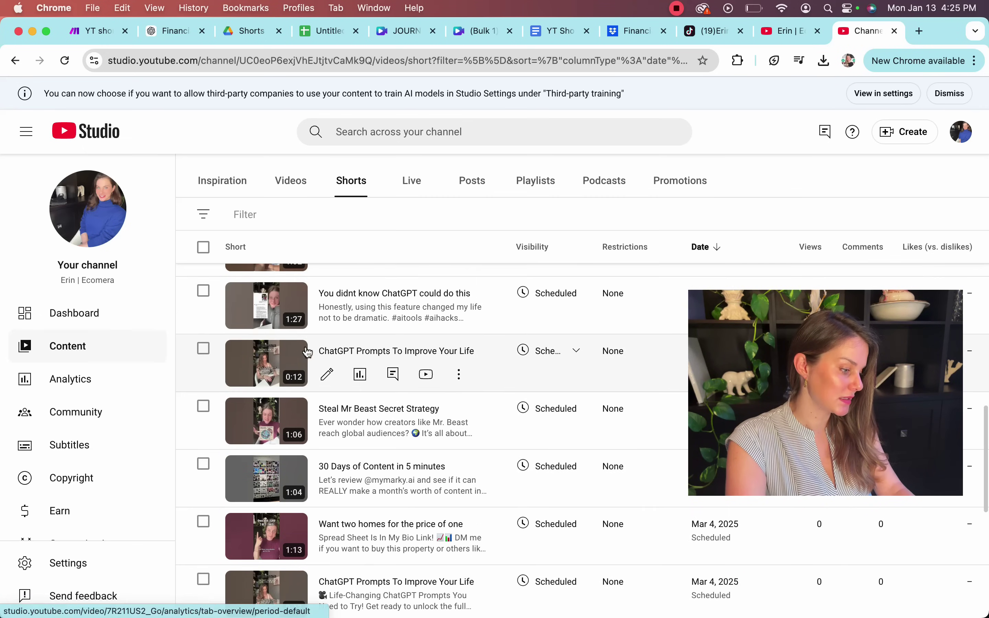
{"action": "scroll", "coordinate": [405, 360], "scroll_direction": "up", "scroll_amount": 6}
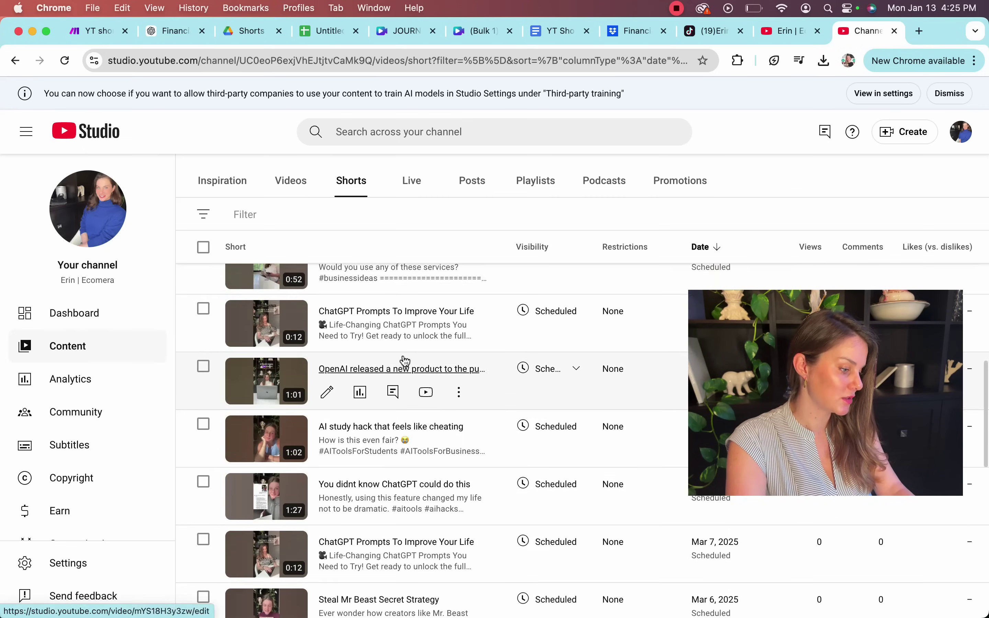
{"action": "scroll", "coordinate": [409, 384], "scroll_direction": "up", "scroll_amount": 8}
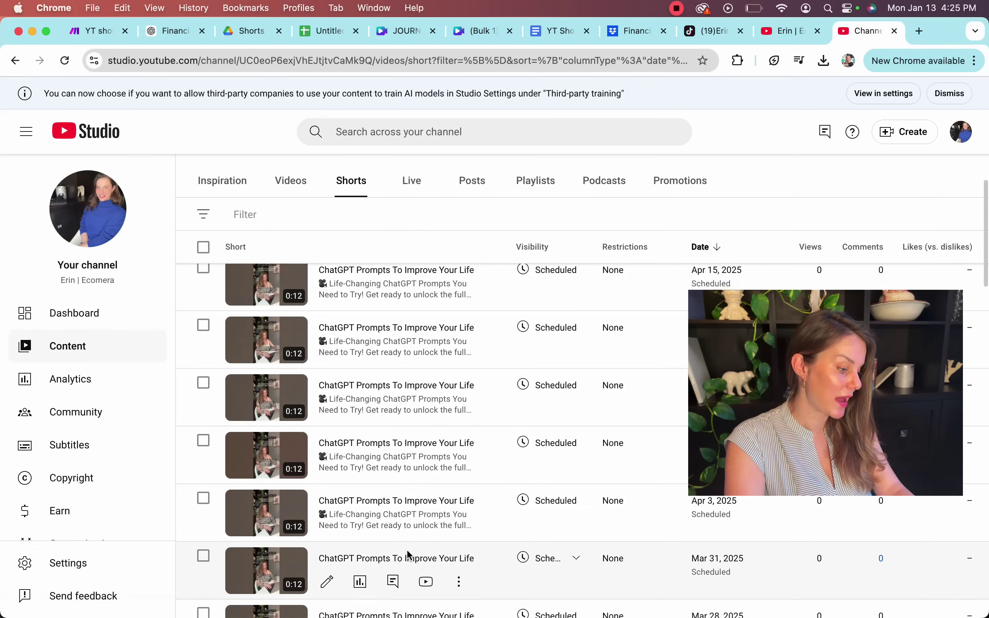
{"action": "scroll", "coordinate": [409, 556], "scroll_direction": "down", "scroll_amount": 6}
{"action": "scroll", "coordinate": [409, 556], "scroll_direction": "down", "scroll_amount": 5}
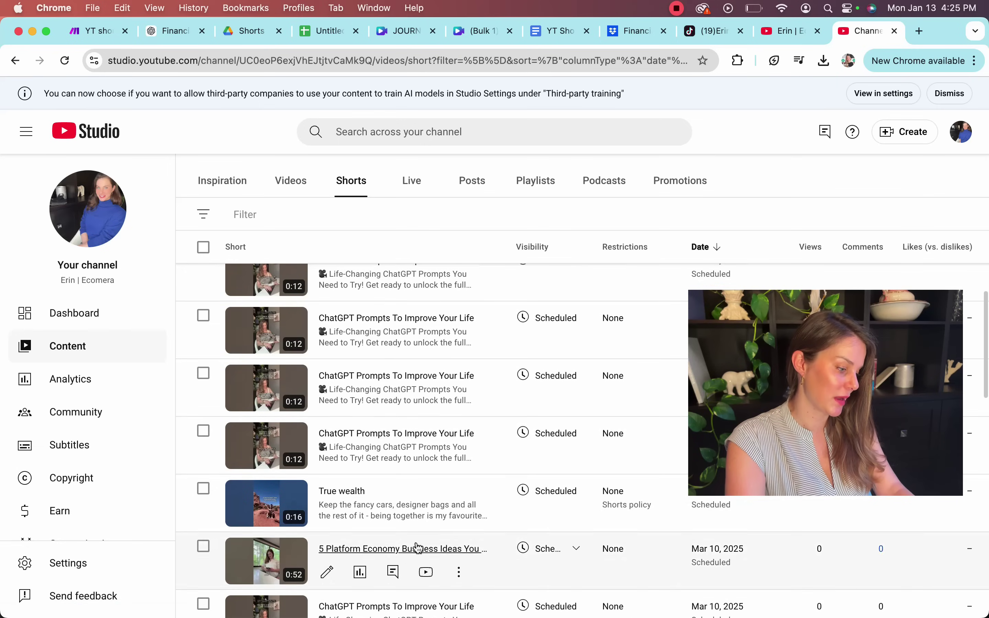
{"action": "scroll", "coordinate": [380, 531], "scroll_direction": "up", "scroll_amount": 2}
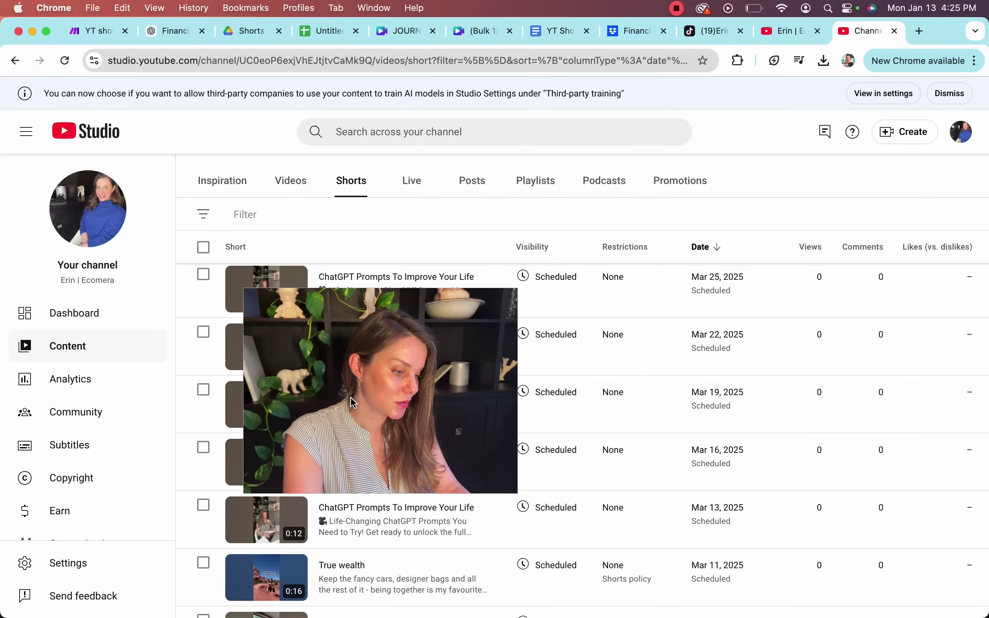
{"action": "scroll", "coordinate": [613, 433], "scroll_direction": "up", "scroll_amount": 1}
{"action": "scroll", "coordinate": [613, 434], "scroll_direction": "up", "scroll_amount": 10}
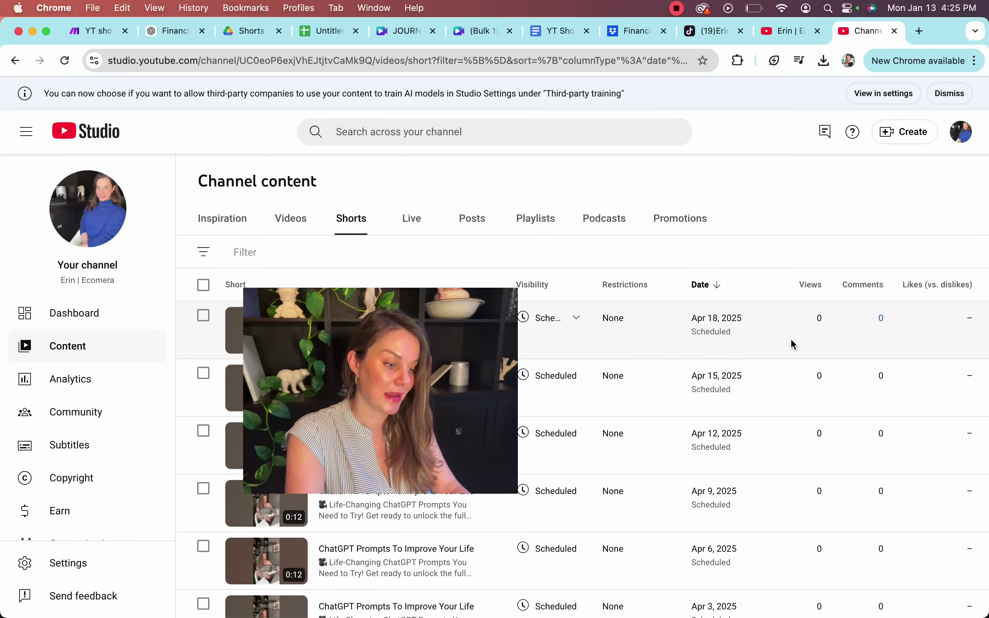
{"action": "left_click_drag", "start_coordinate": [421, 399], "coordinate": [319, 394]}
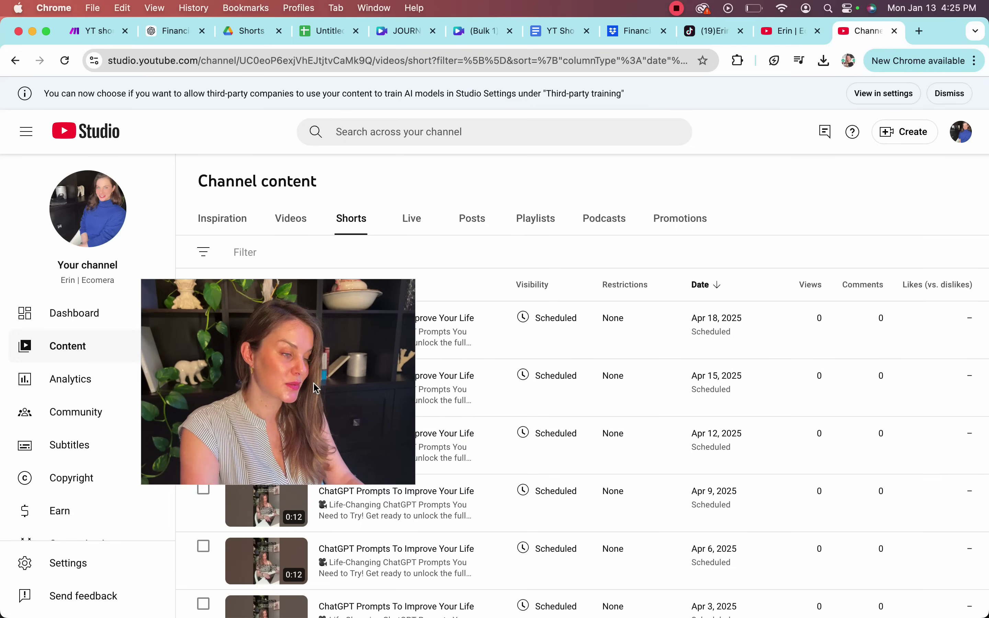